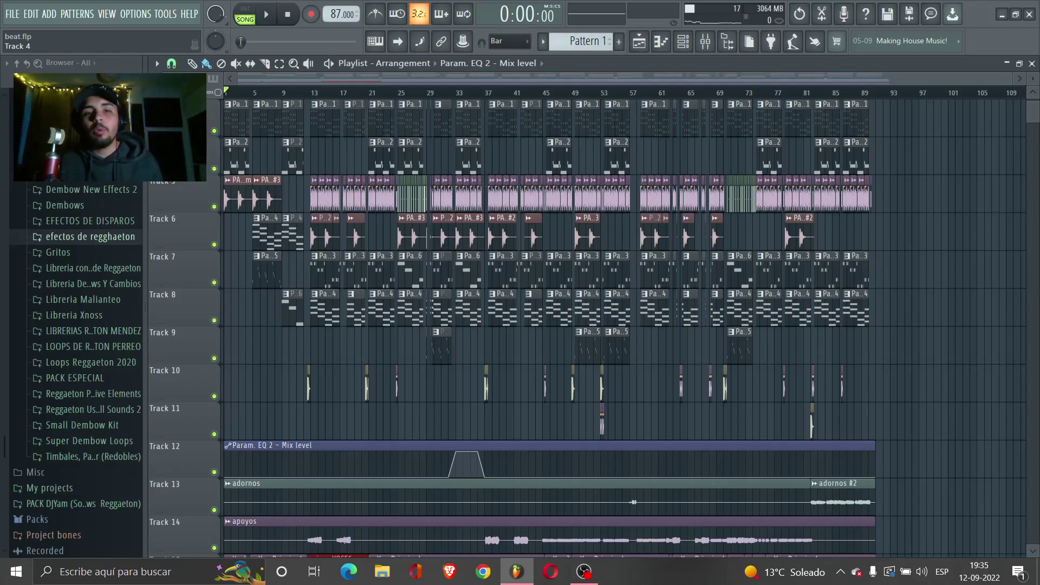
Play the opening bars of the arrangement in song mode with the playlist zoomed in, and stop playback.
{"action": "left_click_drag", "start_coordinate": [1009, 77], "coordinate": [654, 77]}
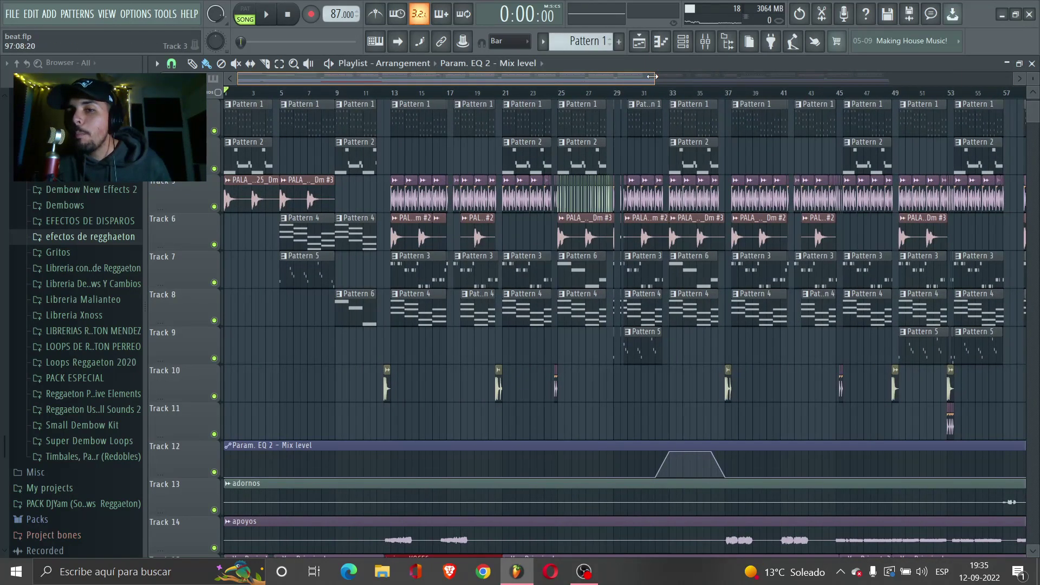
{"action": "left_click", "coordinate": [274, 15]}
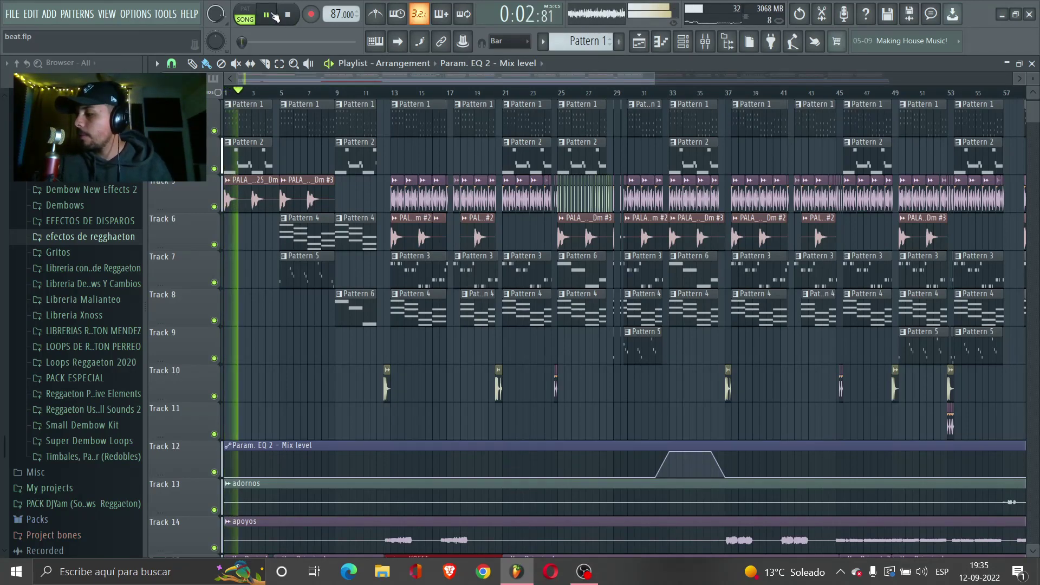
{"action": "key", "text": "space"}
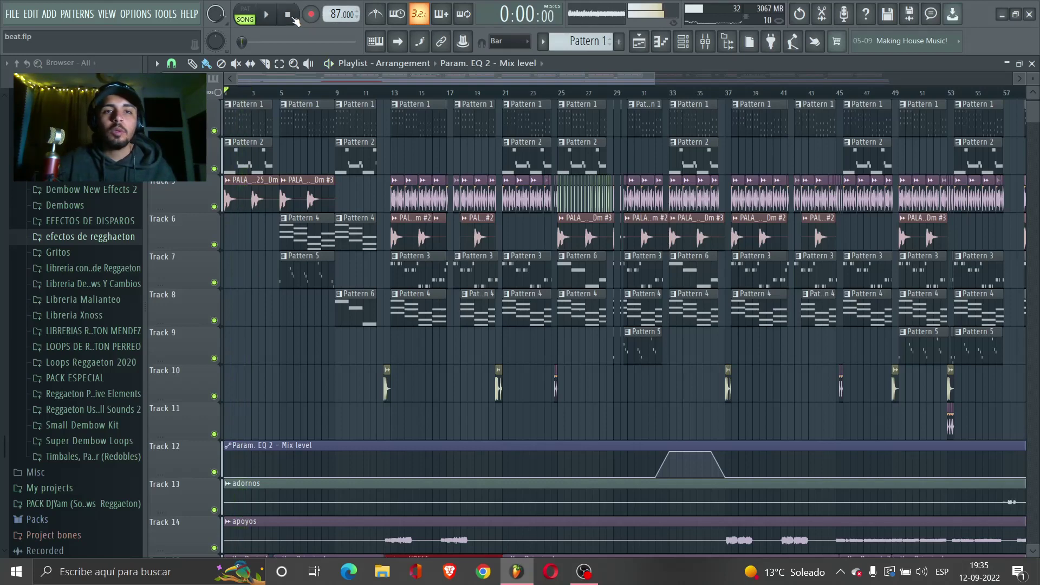
Filter the channel rack to the Unsorted group and open the Nexus3.39 instrument on the first channel.
{"action": "left_click", "coordinate": [684, 43]}
{"action": "left_click", "coordinate": [443, 202]}
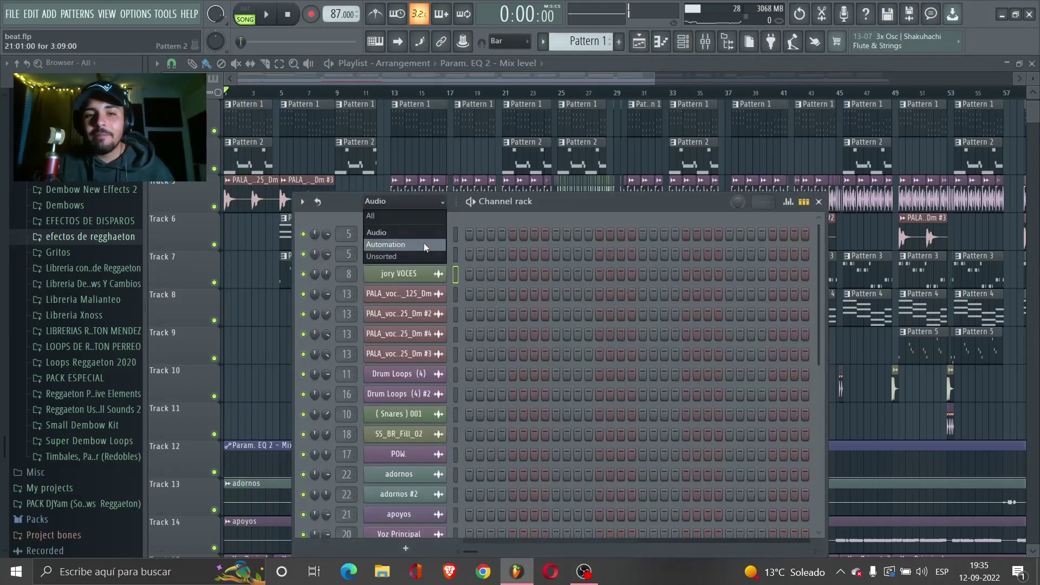
{"action": "left_click", "coordinate": [416, 256]}
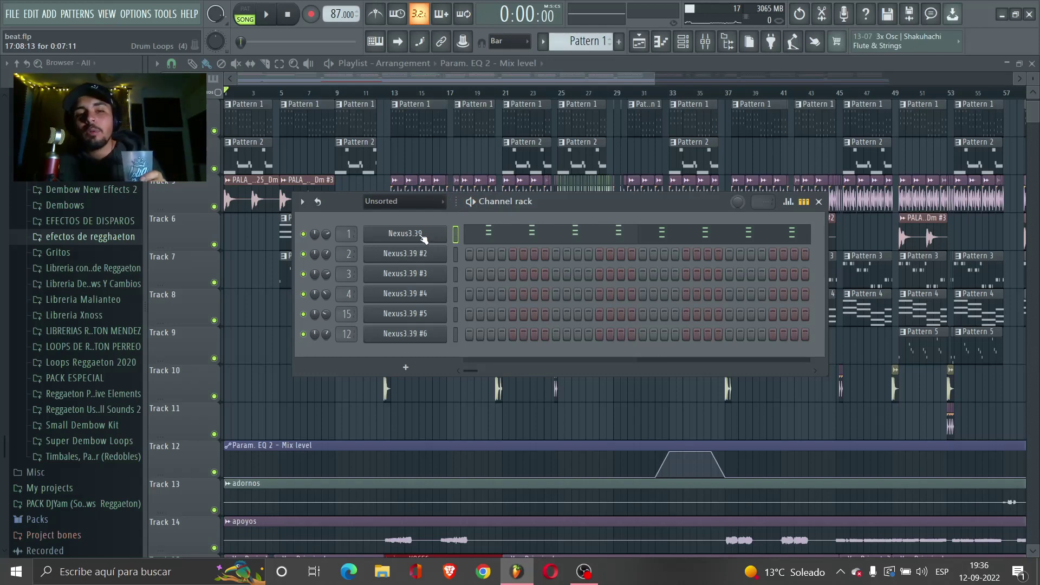
{"action": "left_click", "coordinate": [423, 238]}
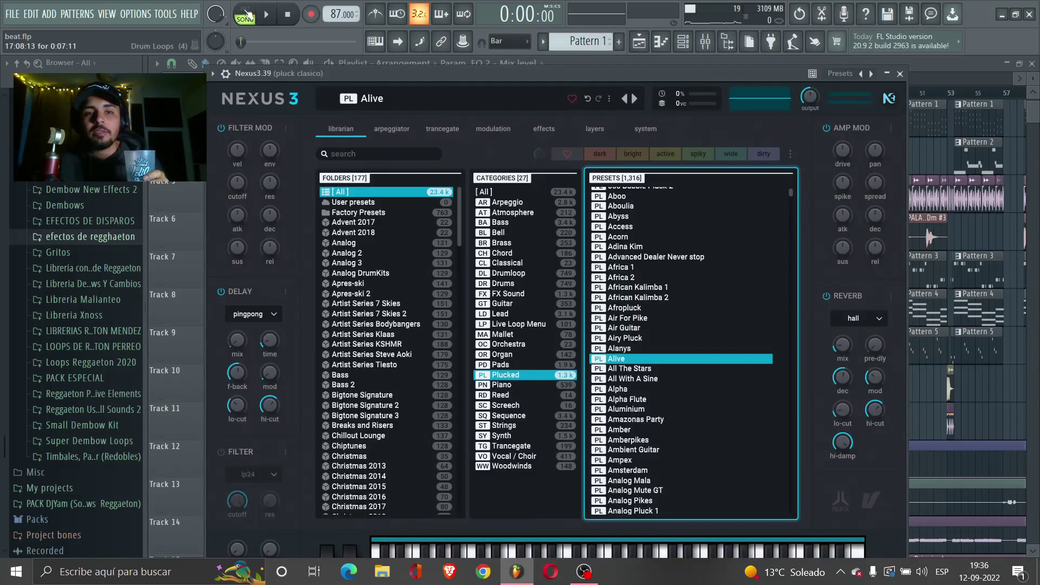
Play Pattern 1 in pattern mode with the Nexus3.39 piano roll open and examine its chord notes across the four bars.
{"action": "key", "text": "space"}
{"action": "key", "text": "F7"}
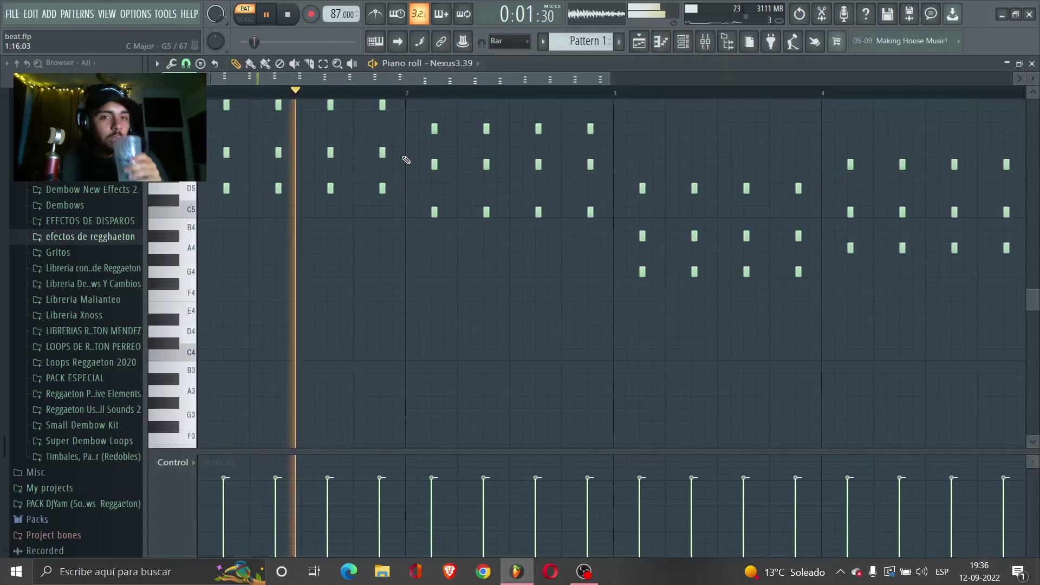
{"action": "left_click_drag", "start_coordinate": [609, 80], "coordinate": [705, 80]}
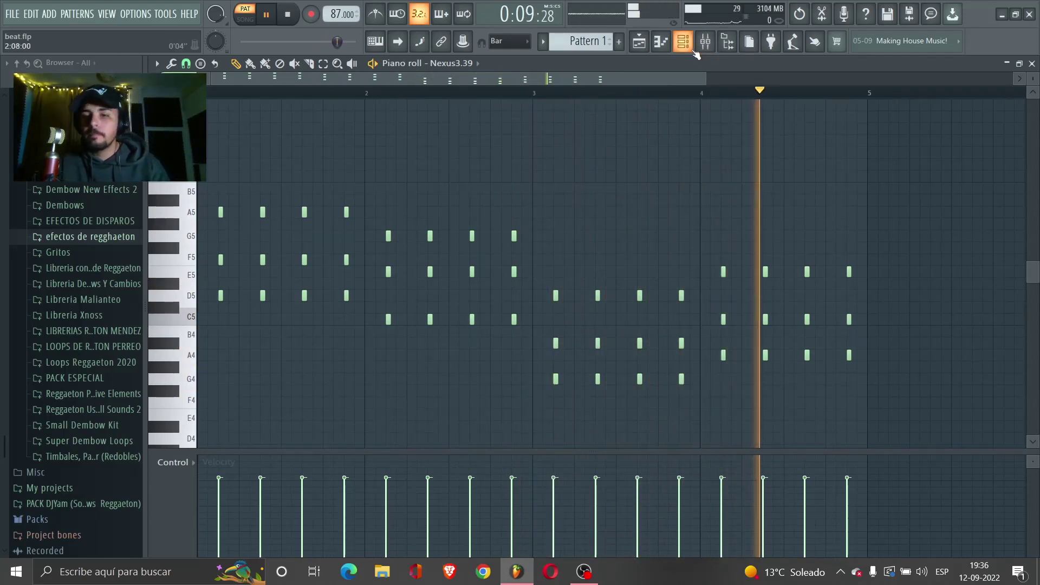
{"action": "key", "text": "space"}
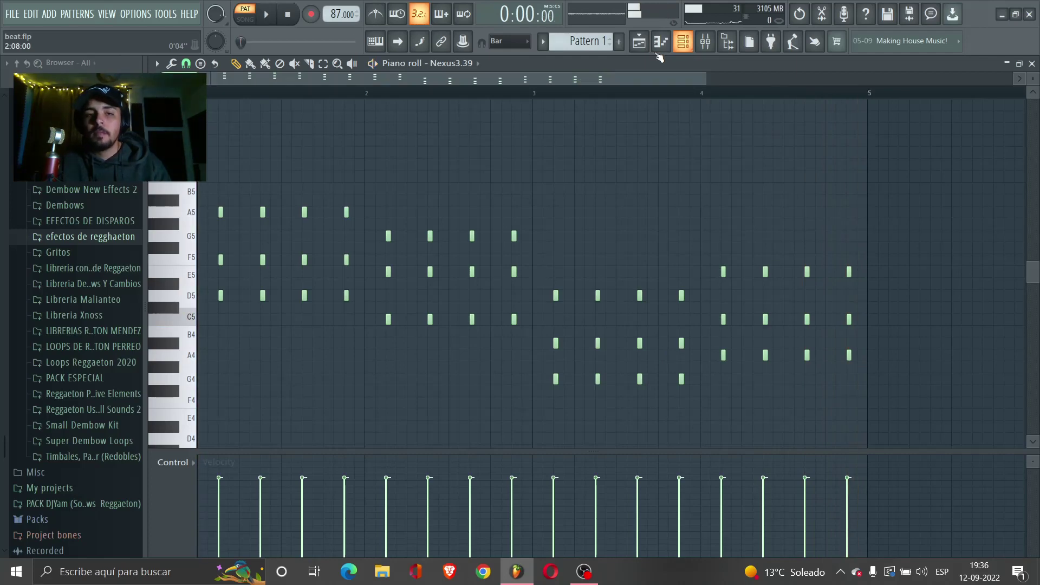
{"action": "left_click", "coordinate": [694, 48]}
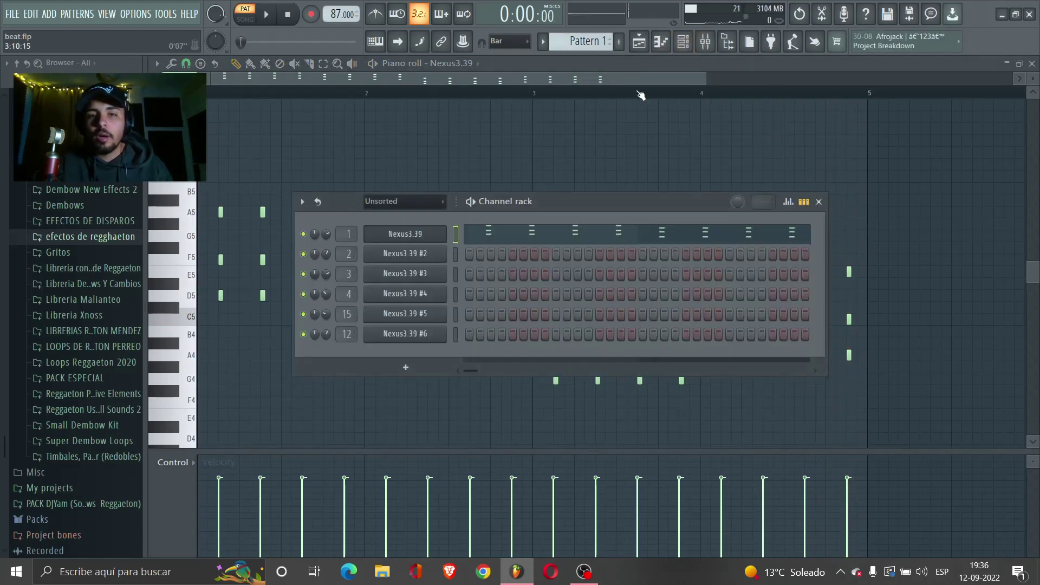
{"action": "key", "text": "F6"}
{"action": "scroll", "coordinate": [221, 239], "scroll_direction": "up", "scroll_amount": 2}
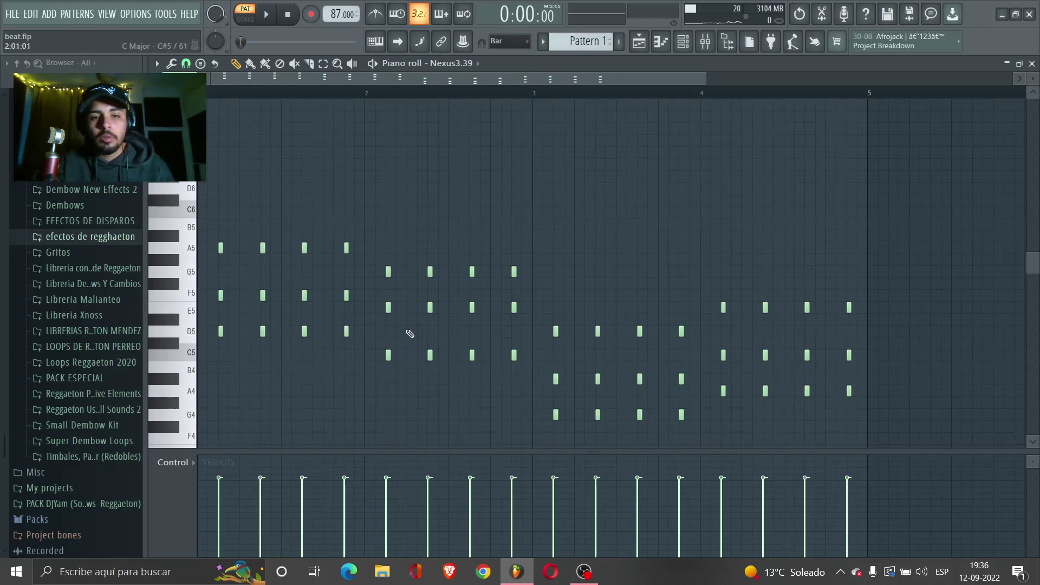
{"action": "scroll", "coordinate": [569, 364], "scroll_direction": "down", "scroll_amount": 2}
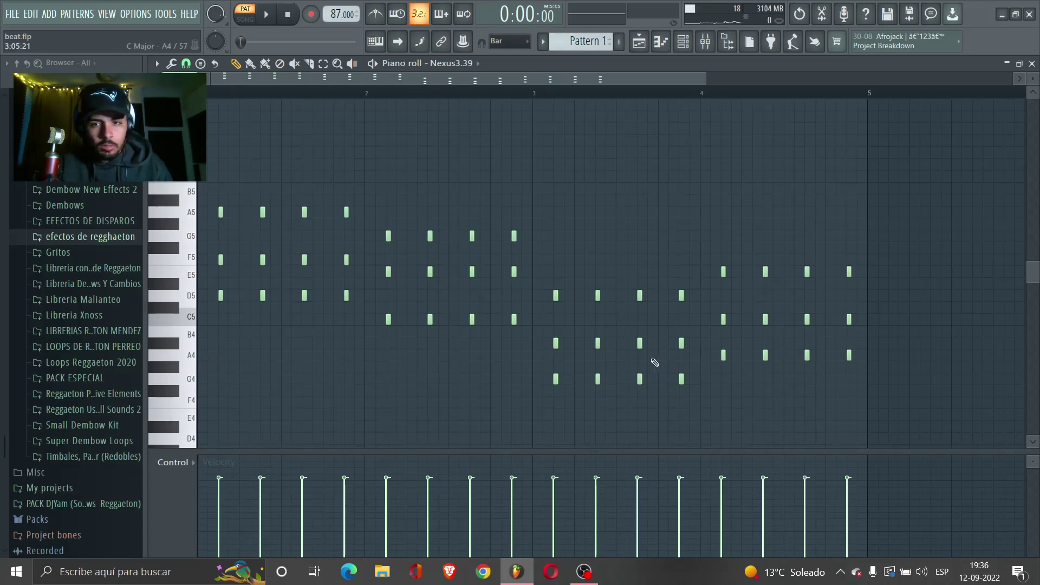
Reopen the first Nexus3.39 instrument to check its Alive pluck preset, and close it again.
{"action": "left_click", "coordinate": [686, 46]}
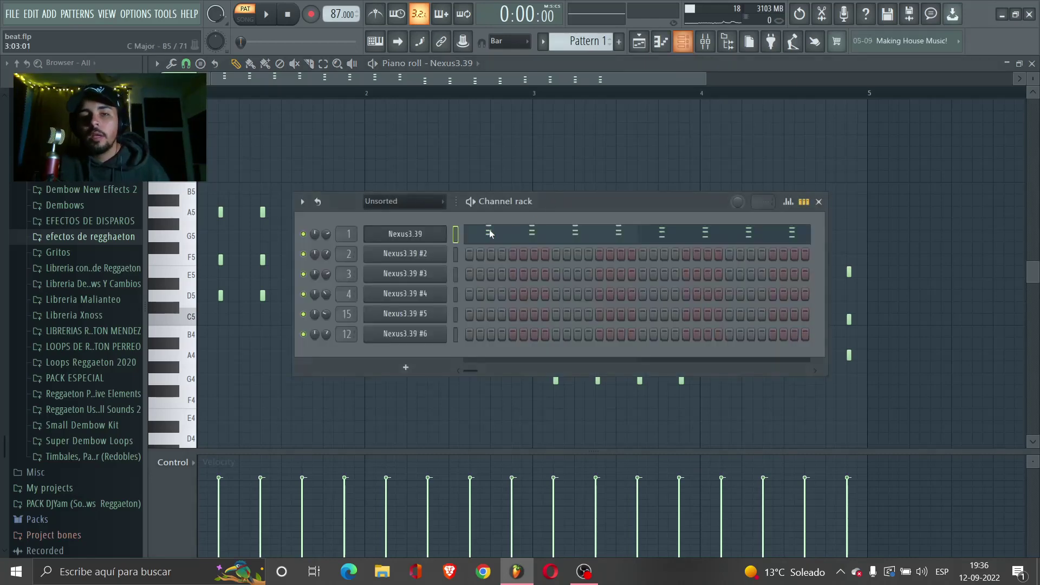
{"action": "left_click", "coordinate": [412, 236]}
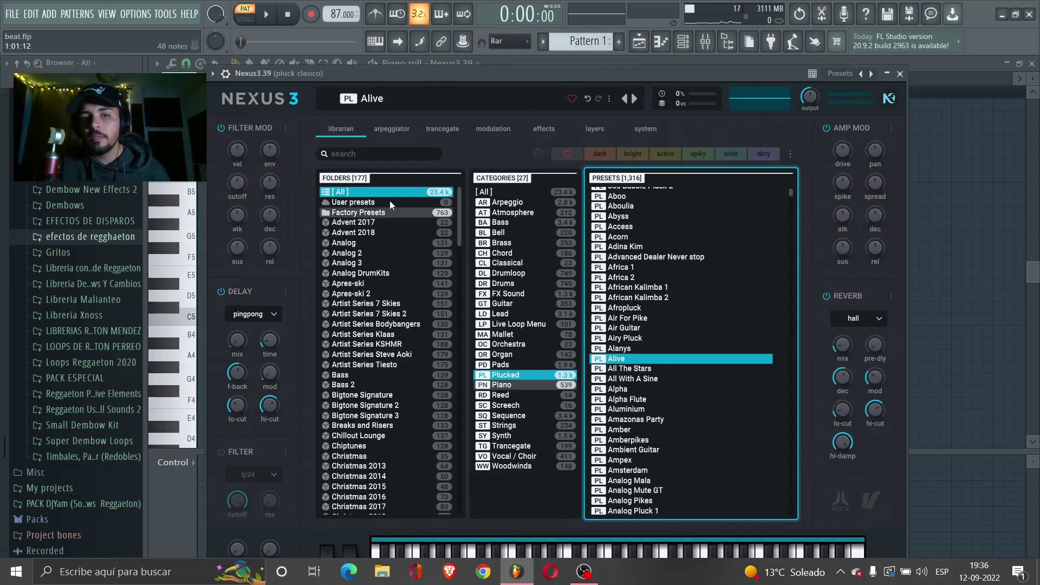
{"action": "key", "text": "space"}
{"action": "left_click", "coordinate": [900, 74]}
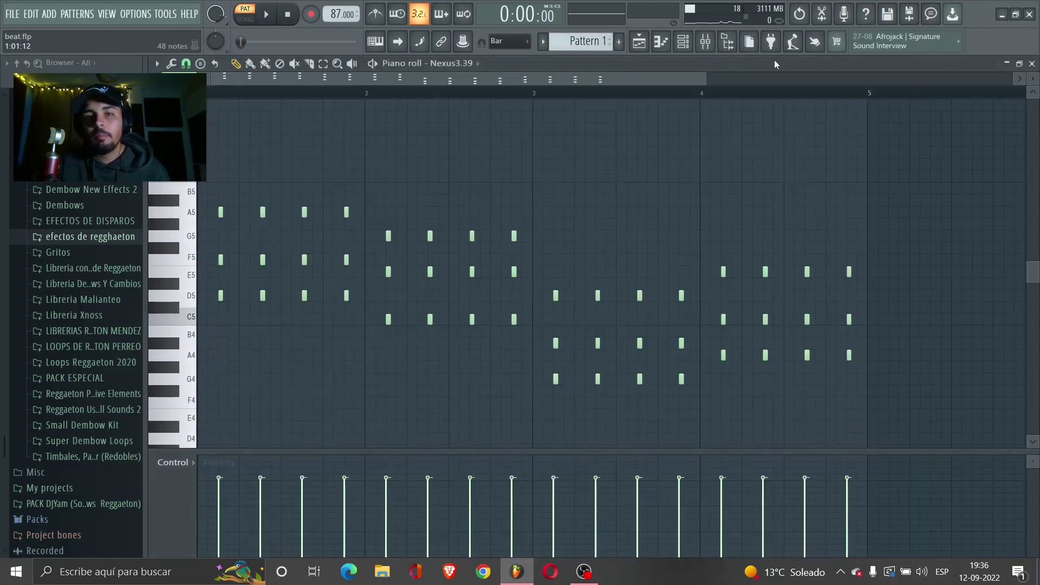
Switch to Pattern 2, open the Nexus3.39 #2 instrument to check its Oldskool Sine lead preset, and play the pattern.
{"action": "left_click", "coordinate": [684, 43]}
{"action": "key", "text": "space"}
{"action": "key", "text": "KP_Add"}
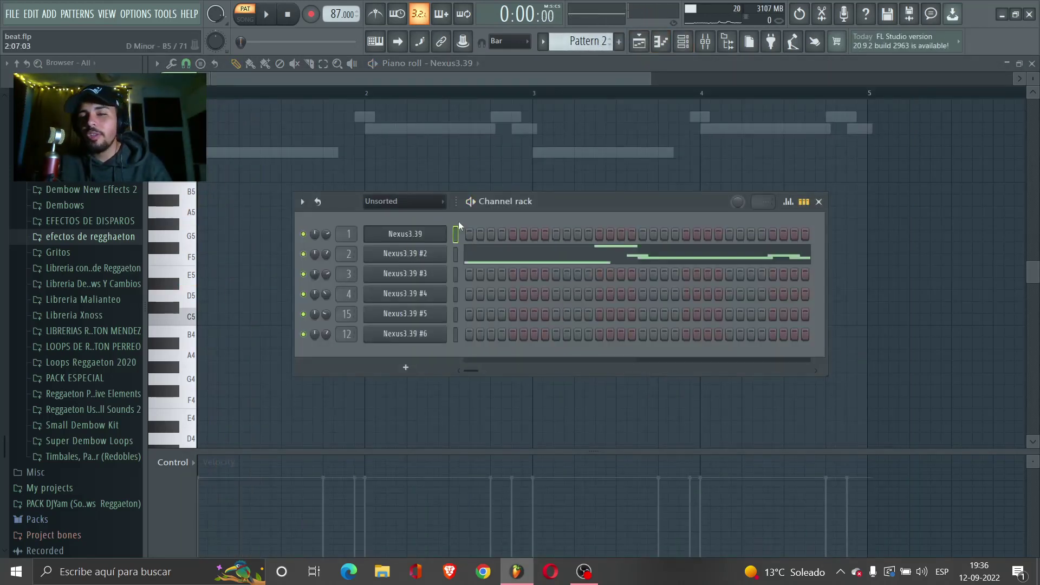
{"action": "left_click", "coordinate": [433, 262]}
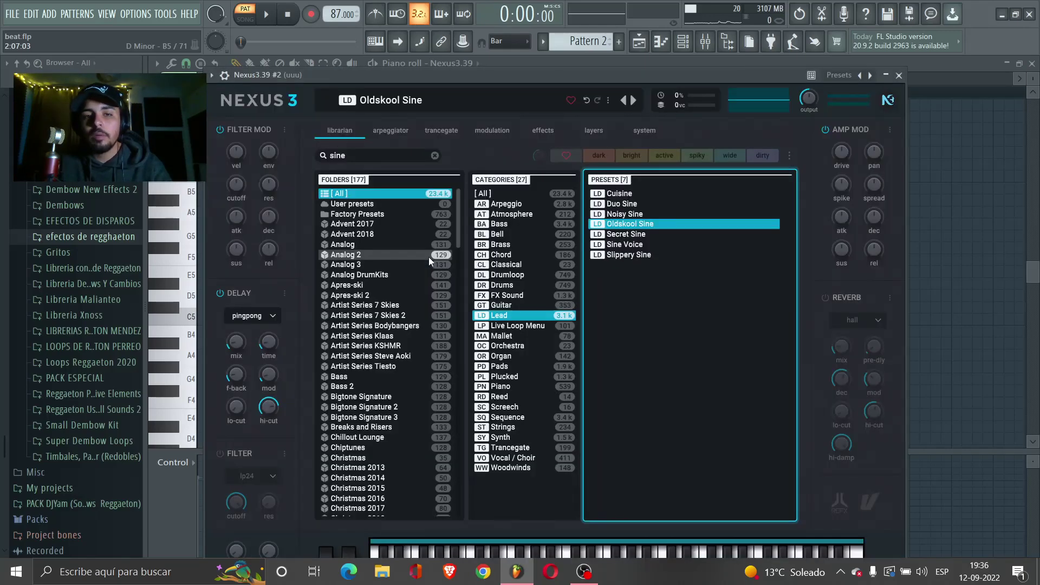
{"action": "key", "text": "space"}
Solo Tracks 3 and 4 in the playlist and play the two melodies together in song mode.
{"action": "left_click", "coordinate": [683, 42]}
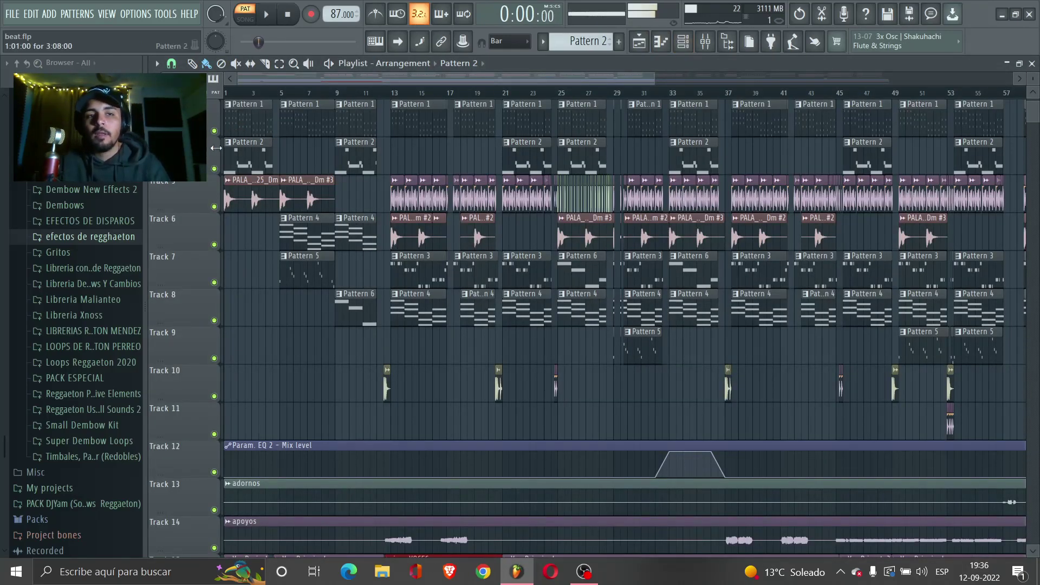
{"action": "scroll", "coordinate": [216, 148], "scroll_direction": "up", "scroll_amount": 2}
{"action": "left_click", "coordinate": [215, 207], "text": "ctrl"}
{"action": "left_click", "coordinate": [216, 245]}
{"action": "key", "text": "space"}
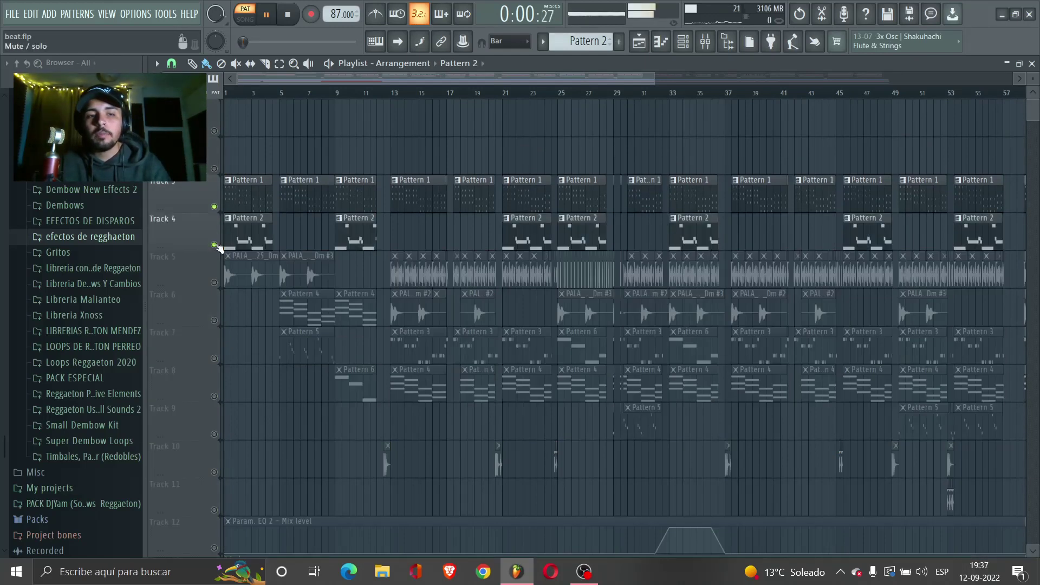
{"action": "left_click", "coordinate": [245, 19]}
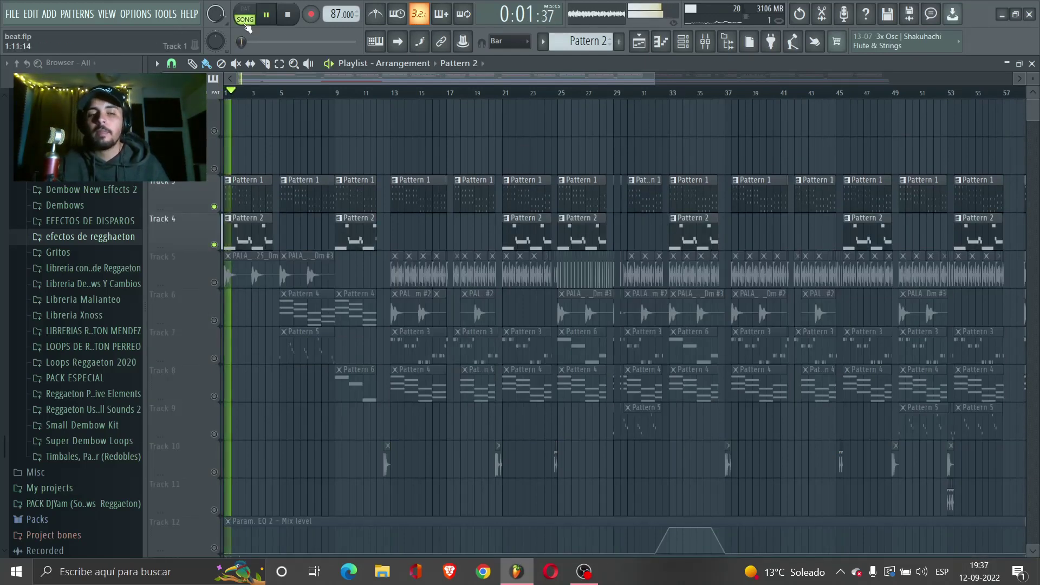
Unmute Track 12 with the Param. EQ 2 mix level automation while the soloed melodies keep playing.
{"action": "scroll", "coordinate": [267, 395], "scroll_direction": "down", "scroll_amount": 3}
{"action": "left_click", "coordinate": [216, 434]}
{"action": "scroll", "coordinate": [230, 449], "scroll_direction": "down", "scroll_amount": 2}
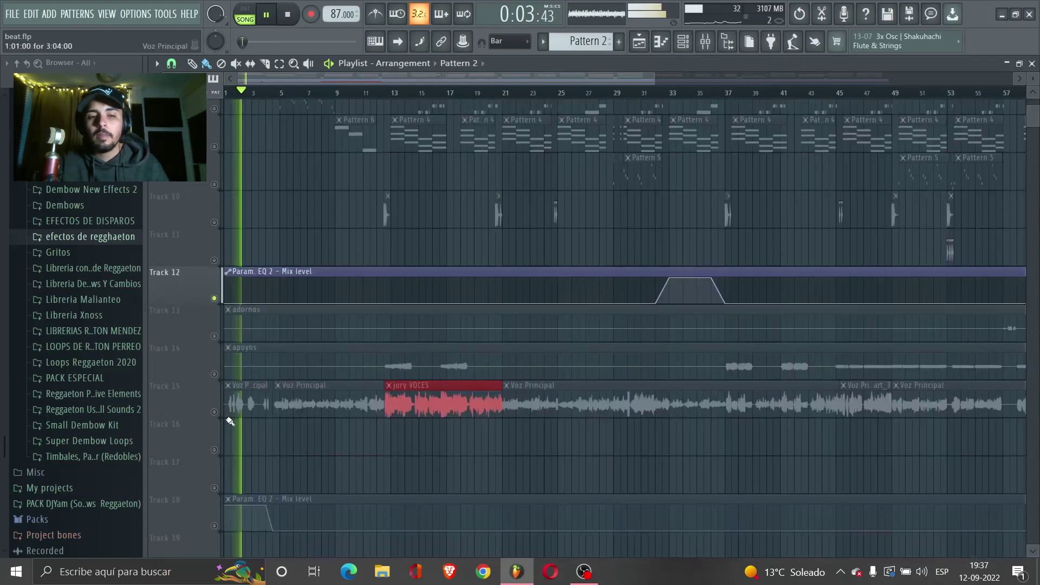
{"action": "scroll", "coordinate": [249, 479], "scroll_direction": "up", "scroll_amount": 5}
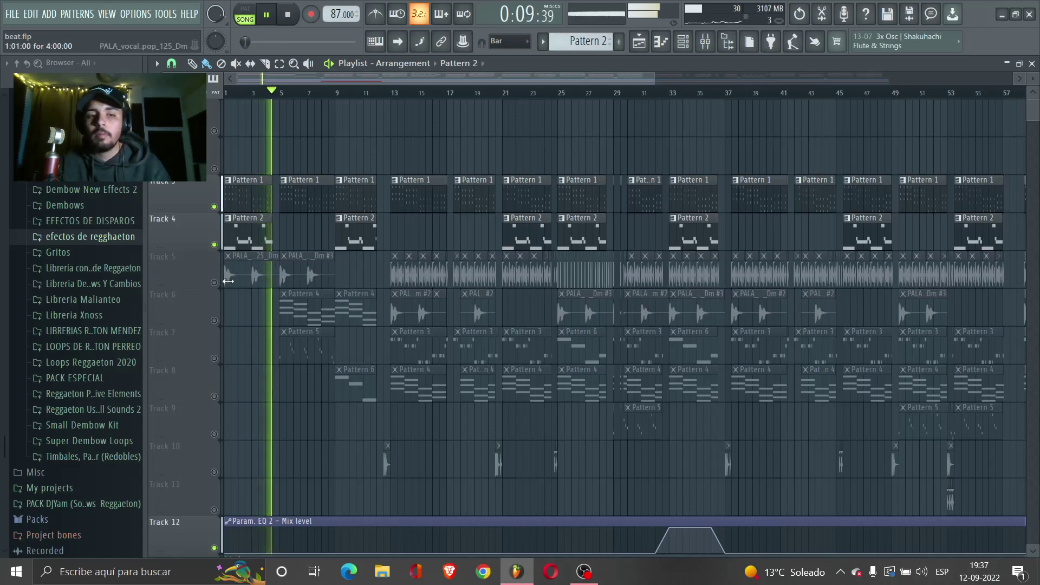
Unmute Track 5 and play the song from the start to hear its PALA vocal sample with the melodies.
{"action": "key", "text": "space"}
{"action": "left_click", "coordinate": [215, 283]}
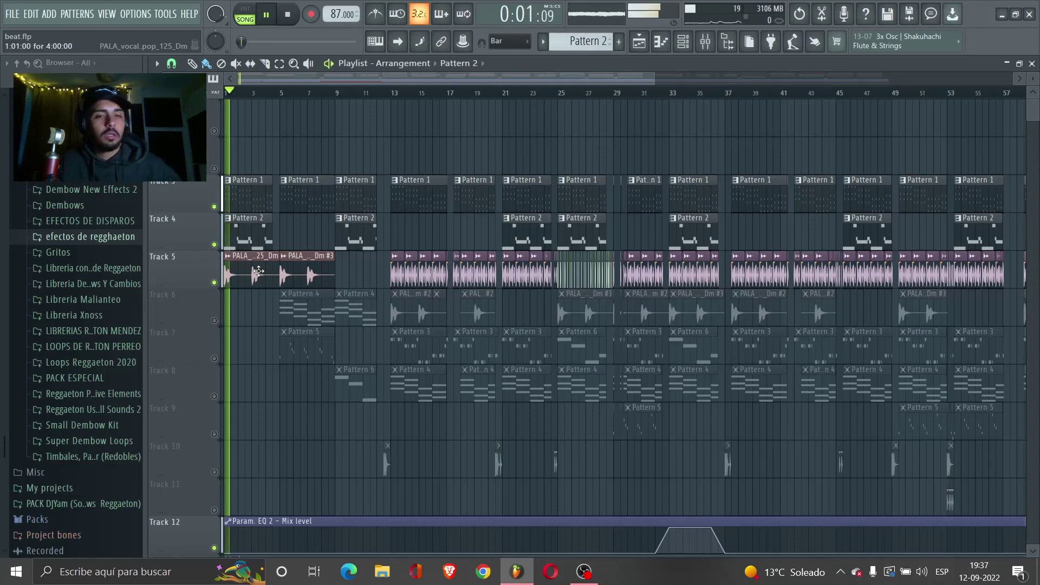
{"action": "scroll", "coordinate": [263, 296], "scroll_direction": "down", "scroll_amount": 4}
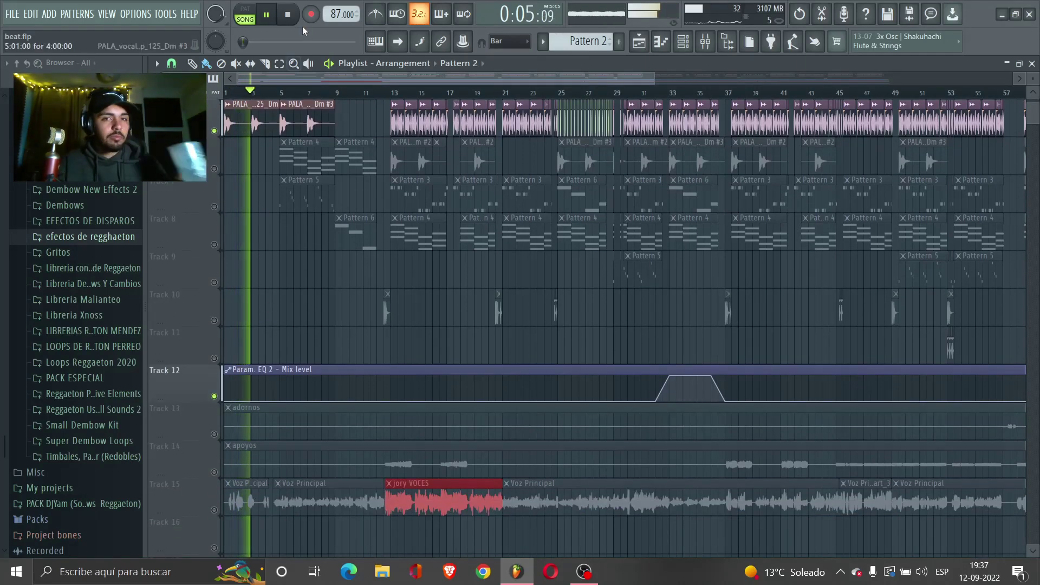
{"action": "key", "text": "space"}
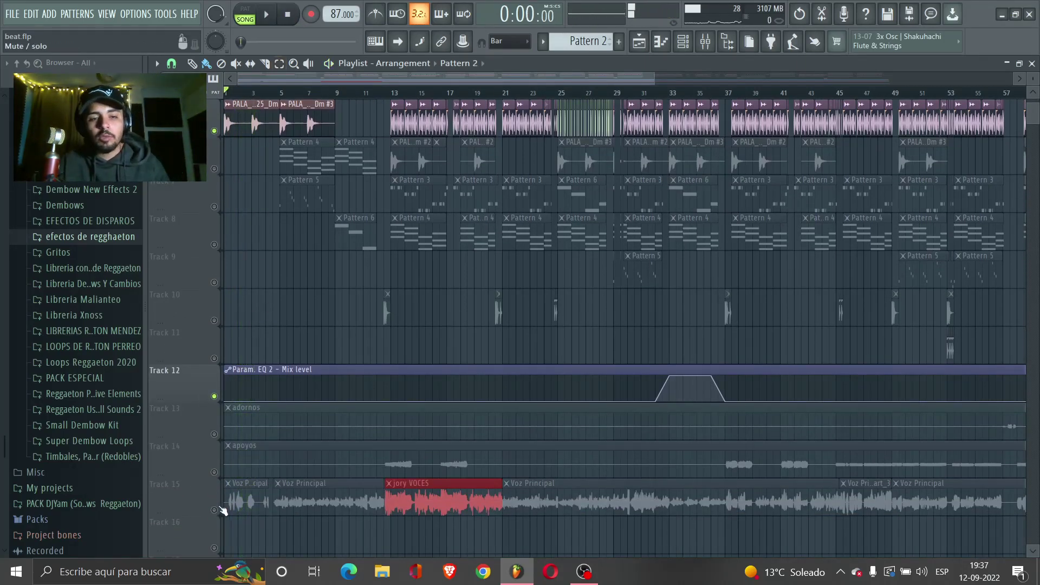
Unmute all playlist tracks and play the full intro from the start of the song.
{"action": "scroll", "coordinate": [254, 368], "scroll_direction": "up", "scroll_amount": 4}
{"action": "key", "text": "space"}
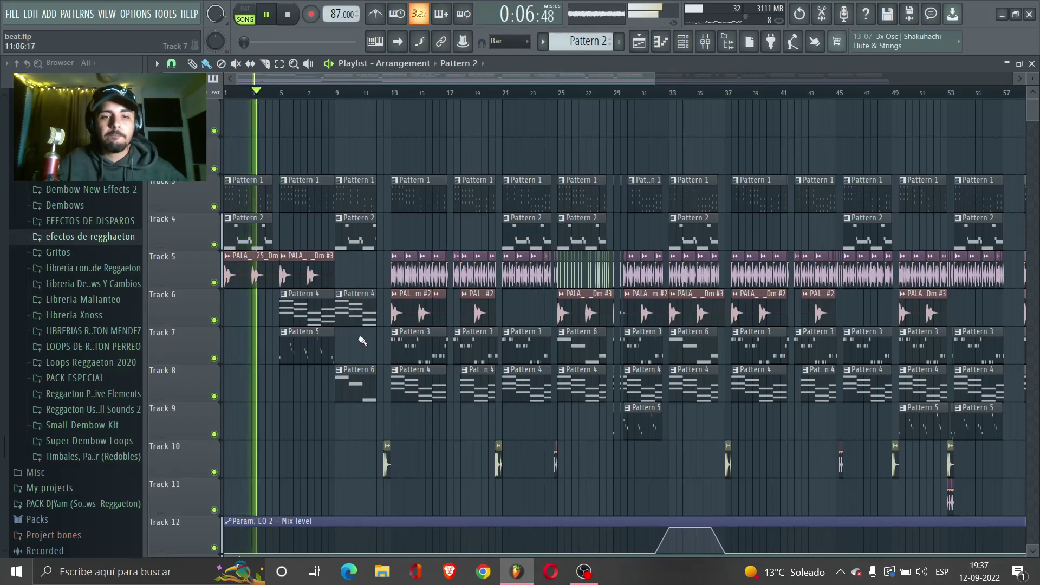
{"action": "scroll", "coordinate": [359, 331], "scroll_direction": "down", "scroll_amount": 1}
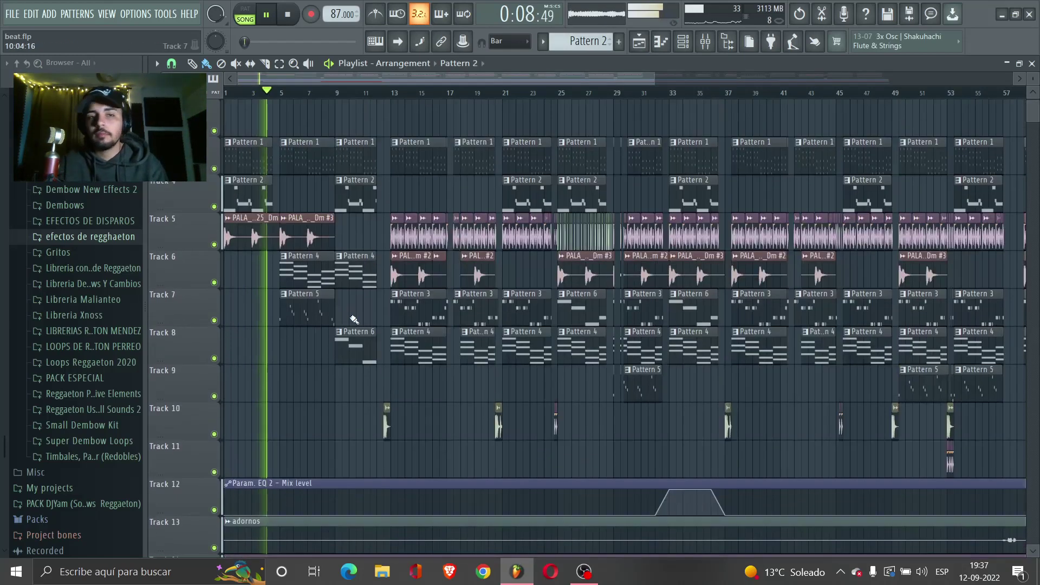
{"action": "scroll", "coordinate": [354, 320], "scroll_direction": "up", "scroll_amount": 1}
{"action": "key", "text": "space"}
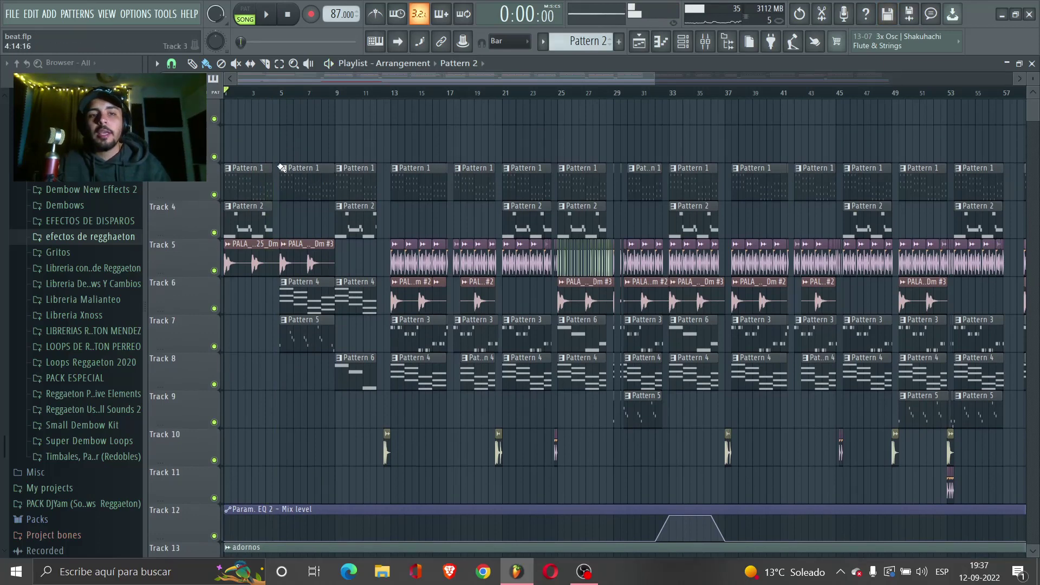
Select bars 5 to 13 on the playlist timeline and play that section.
{"action": "scroll", "coordinate": [280, 97], "scroll_direction": "up", "scroll_amount": 3}
{"action": "left_click_drag", "start_coordinate": [281, 95], "coordinate": [436, 114]}
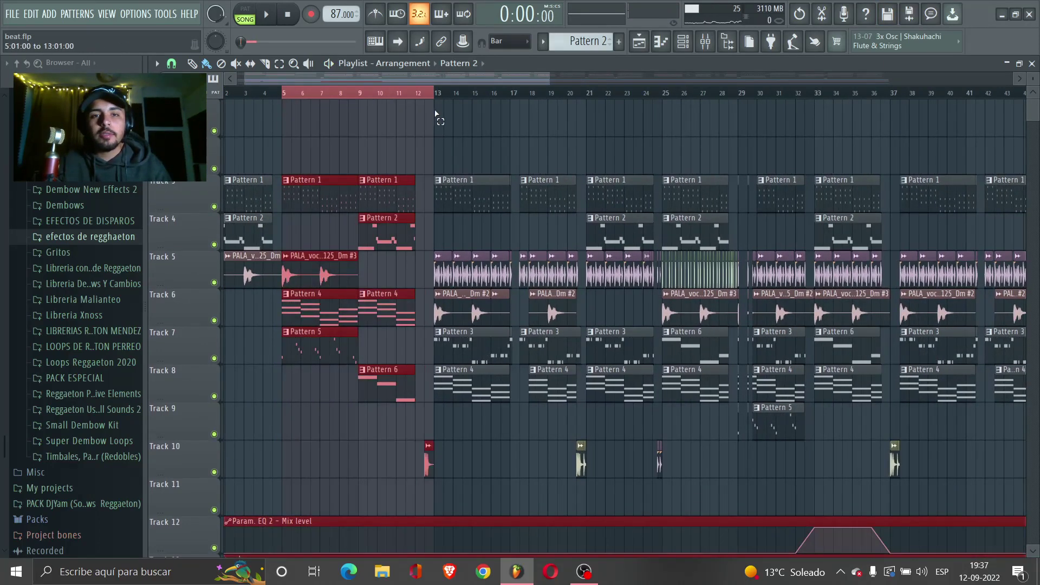
{"action": "scroll", "coordinate": [336, 242], "scroll_direction": "down", "scroll_amount": 1}
{"action": "scroll", "coordinate": [340, 236], "scroll_direction": "up", "scroll_amount": 1}
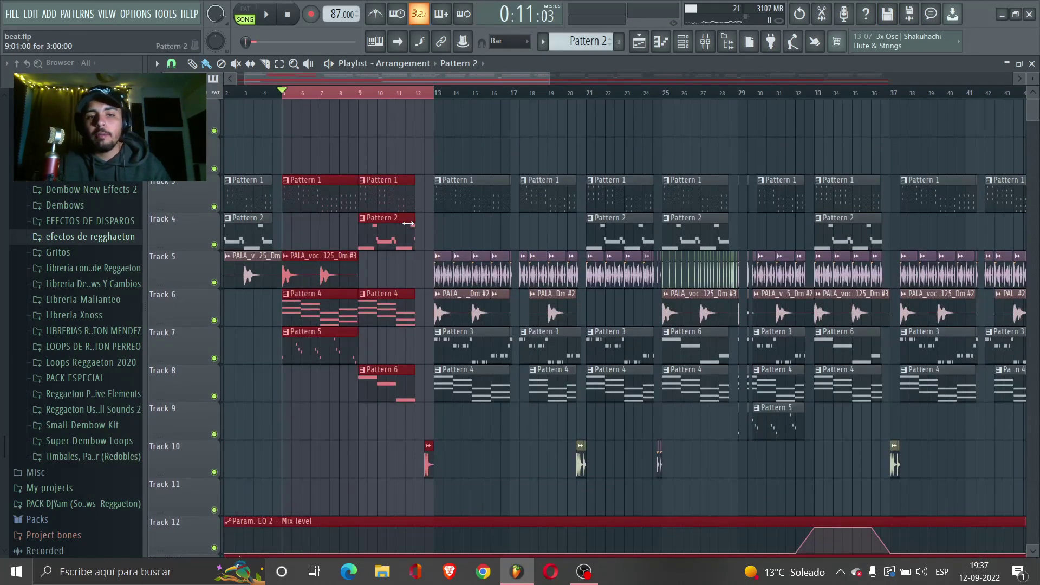
{"action": "scroll", "coordinate": [391, 222], "scroll_direction": "down", "scroll_amount": 2}
{"action": "key", "text": "space"}
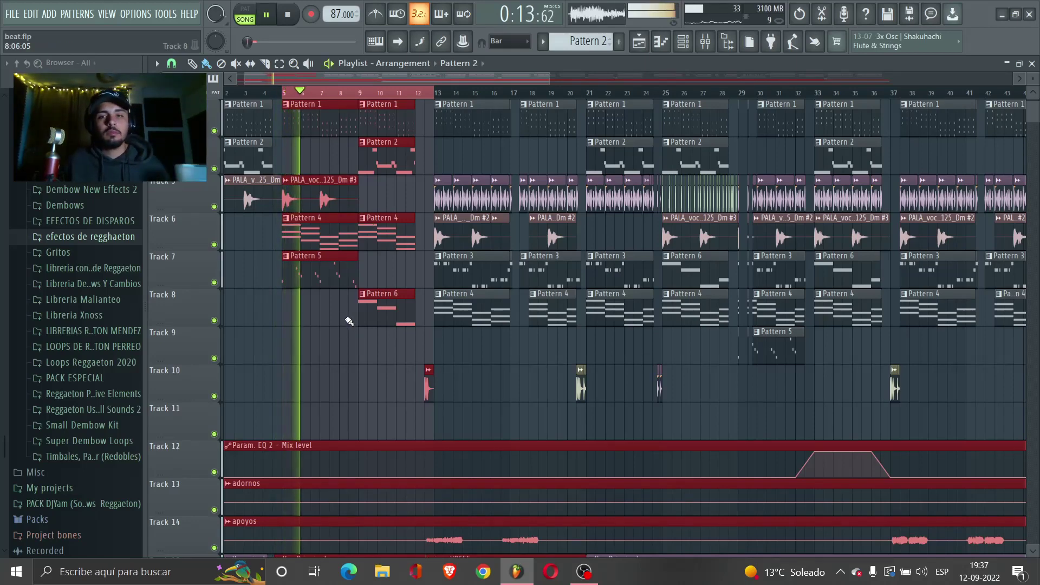
Inspect the effect chains of the Voz Principal and pluck clasico mixer tracks during playback, and return to the playlist.
{"action": "left_click", "coordinate": [705, 41]}
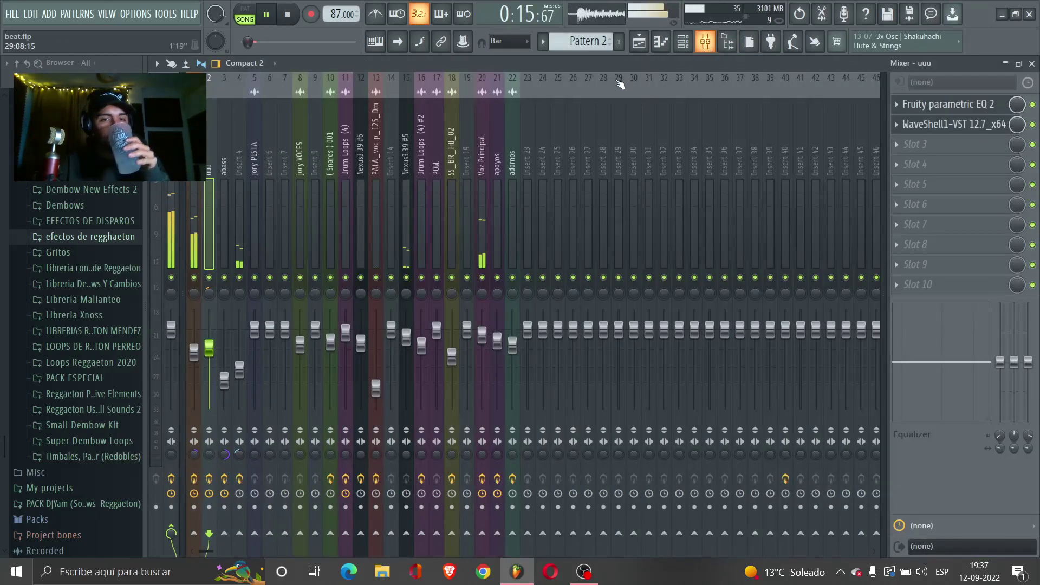
{"action": "left_click", "coordinate": [480, 165]}
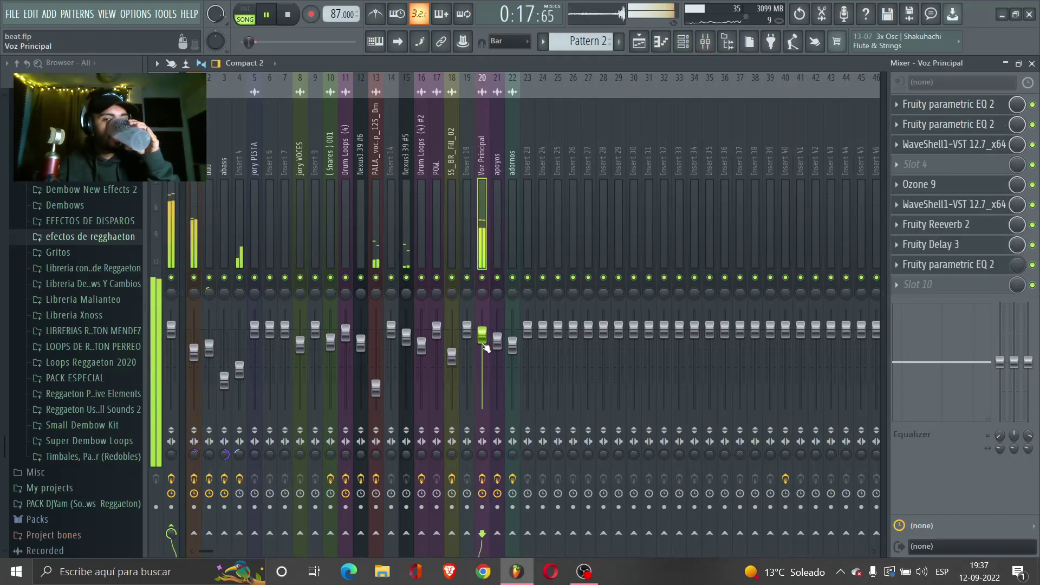
{"action": "left_click", "coordinate": [574, 162]}
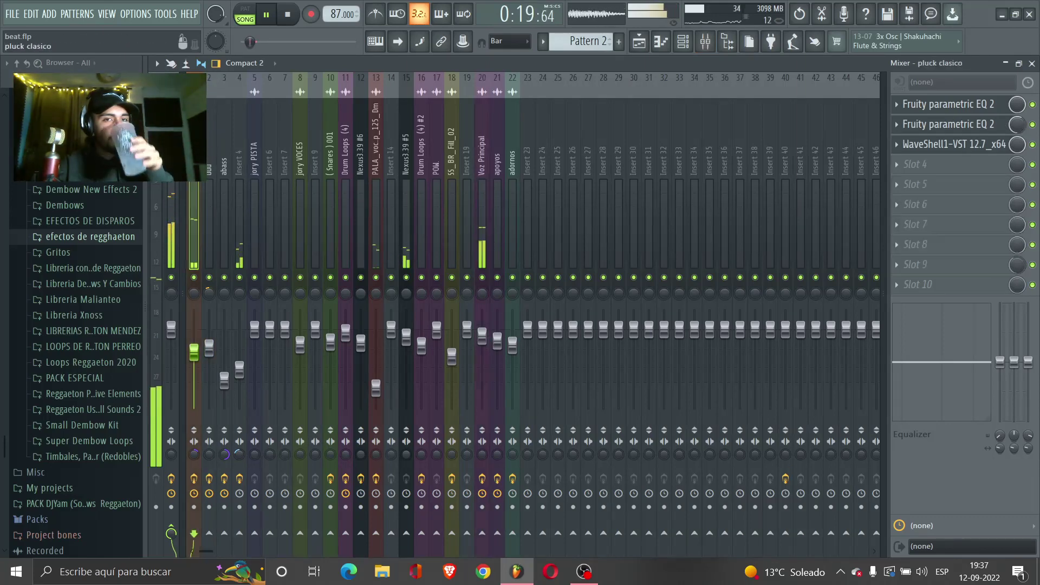
{"action": "left_click", "coordinate": [639, 42]}
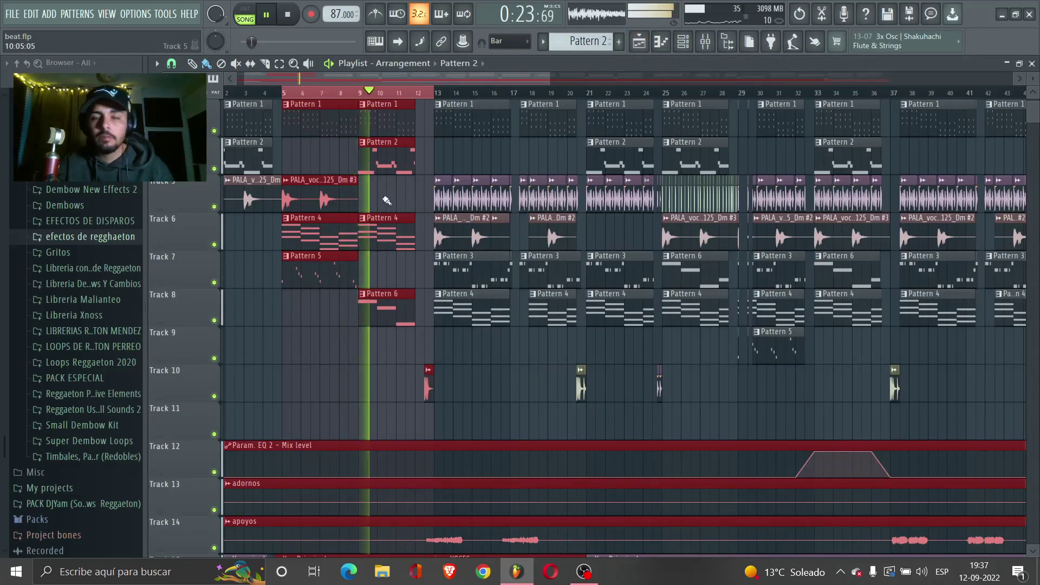
Solo Track 7 with the EQ automation on Tracks 12 and 18 unmuted, and play its Pattern 5 melody from bar 5.
{"action": "key", "text": "space"}
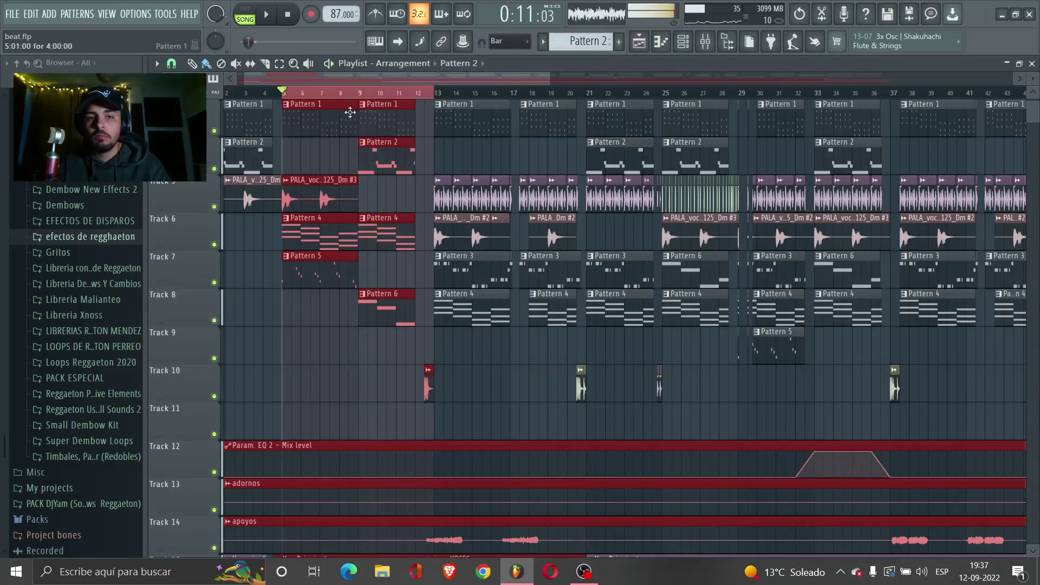
{"action": "scroll", "coordinate": [271, 158], "scroll_direction": "up", "scroll_amount": 3}
{"action": "scroll", "coordinate": [271, 159], "scroll_direction": "up", "scroll_amount": 2}
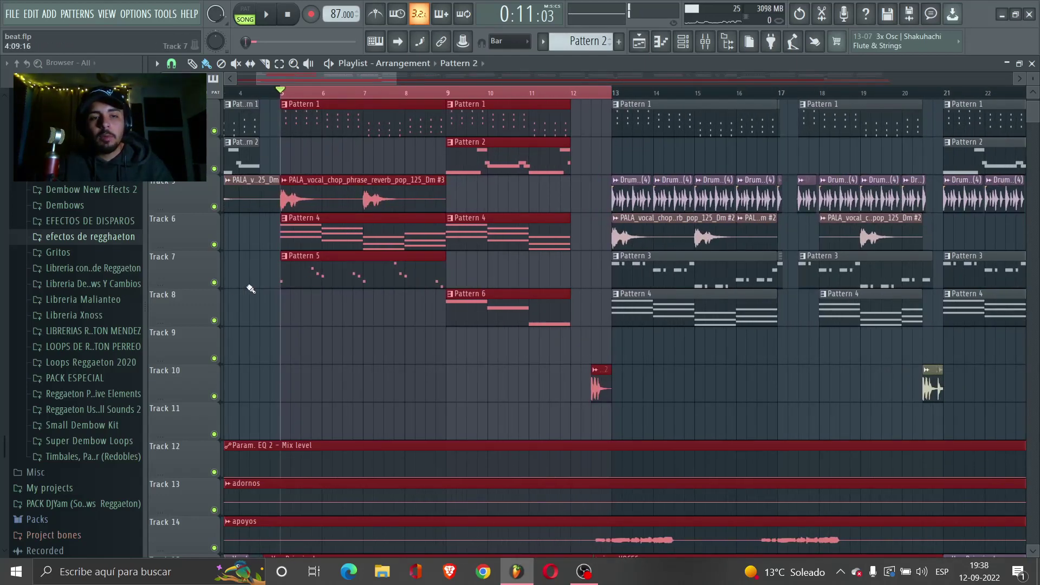
{"action": "right_click", "coordinate": [215, 283]}
{"action": "scroll", "coordinate": [203, 324], "scroll_direction": "down", "scroll_amount": 4}
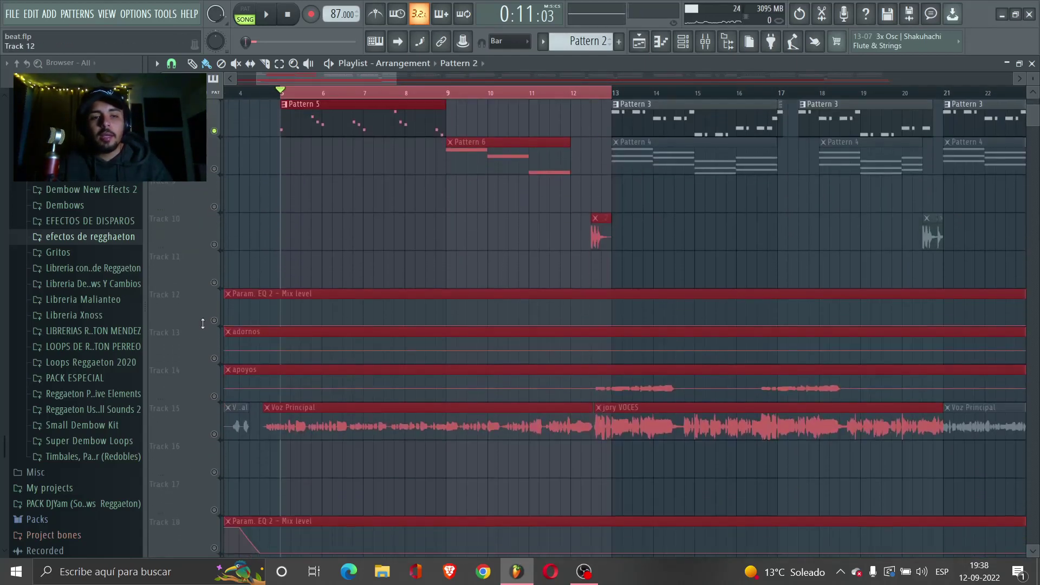
{"action": "left_click", "coordinate": [213, 319]}
{"action": "scroll", "coordinate": [220, 327], "scroll_direction": "down", "scroll_amount": 4}
{"action": "left_click", "coordinate": [216, 394]}
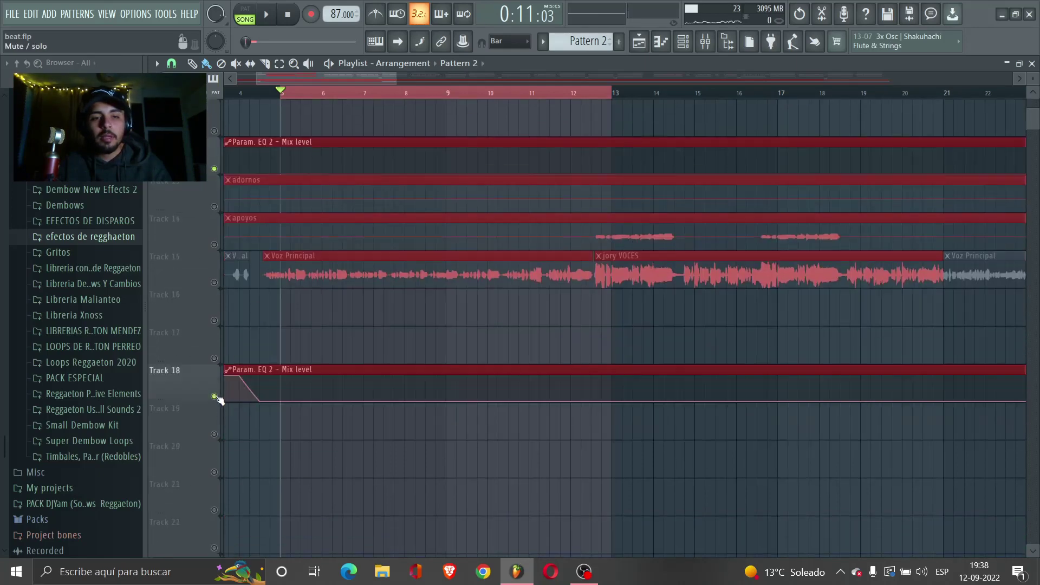
{"action": "scroll", "coordinate": [238, 385], "scroll_direction": "up", "scroll_amount": 4}
{"action": "scroll", "coordinate": [259, 377], "scroll_direction": "up", "scroll_amount": 6}
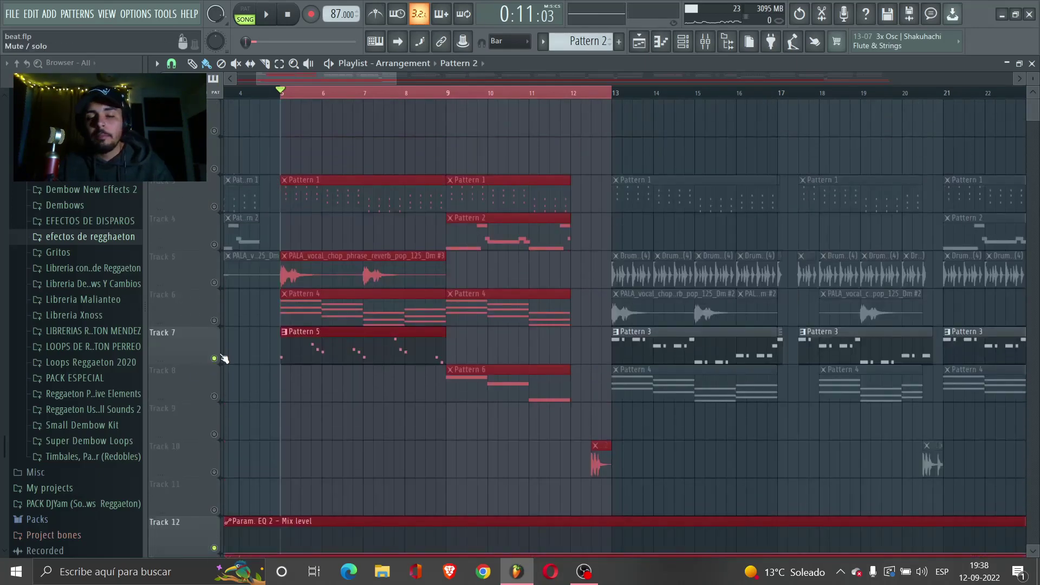
{"action": "key", "text": "space"}
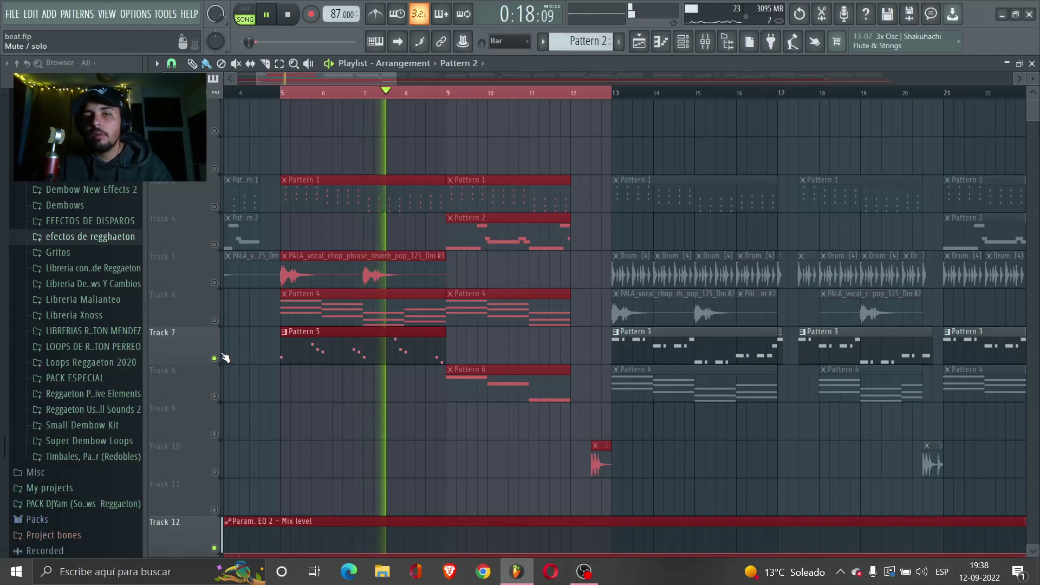
{"action": "key", "text": "space"}
Unmute Tracks 6, 3 and 5 one after another to hear the layers together, replaying from bar 5.
{"action": "left_click", "coordinate": [214, 321]}
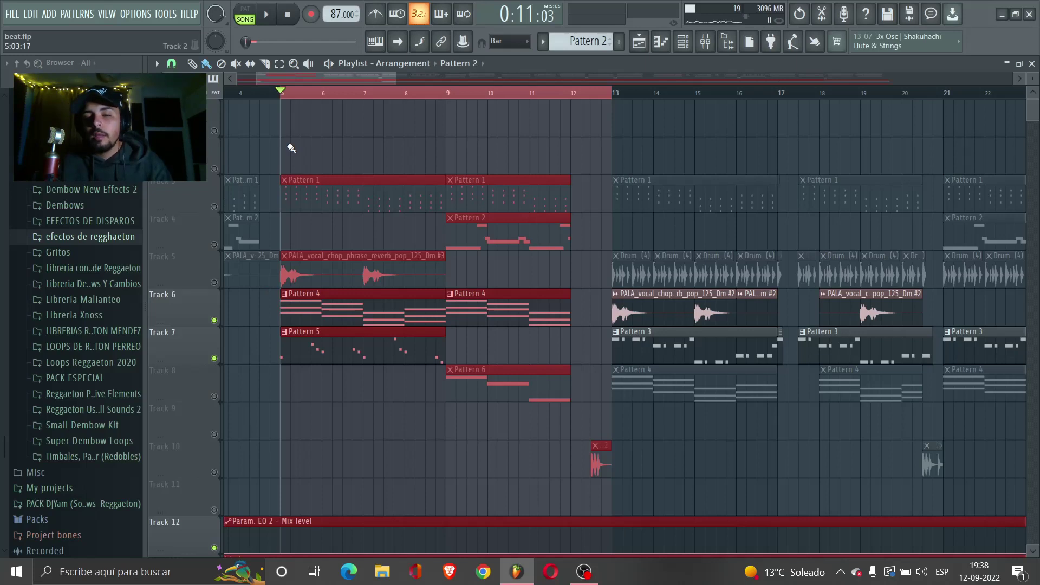
{"action": "key", "text": "space"}
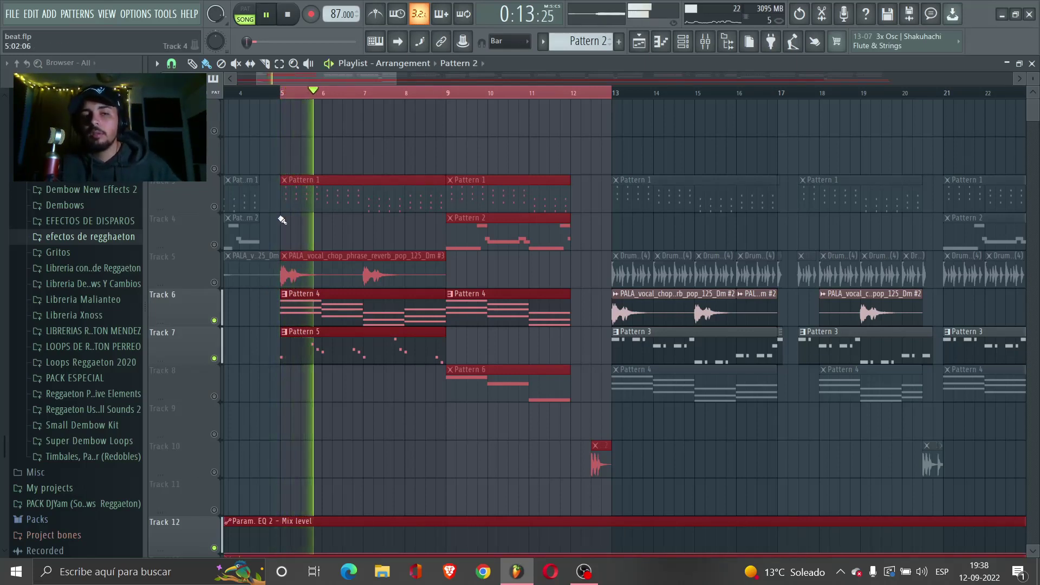
{"action": "left_click", "coordinate": [214, 206]}
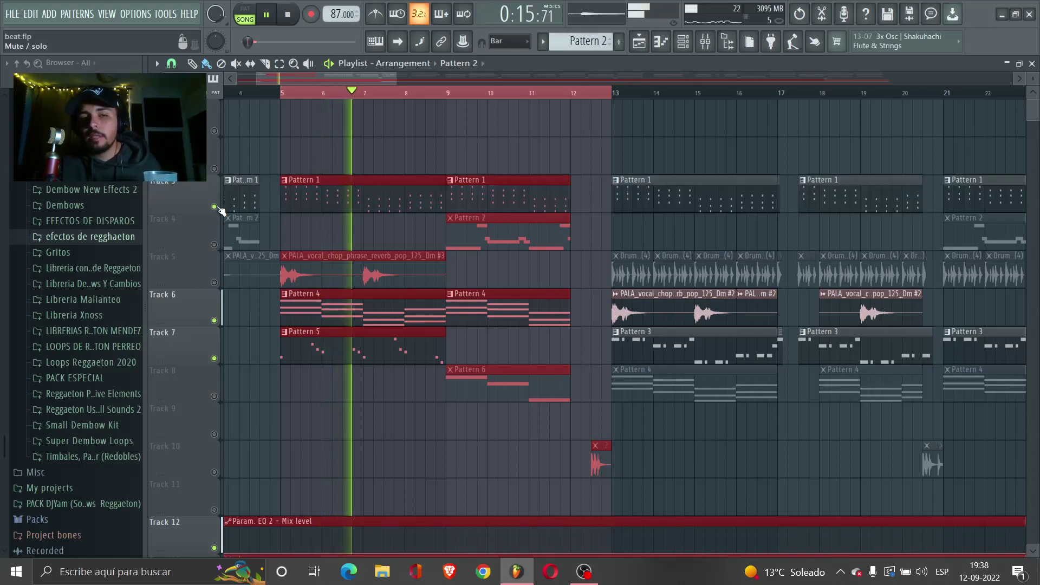
{"action": "left_click", "coordinate": [214, 282]}
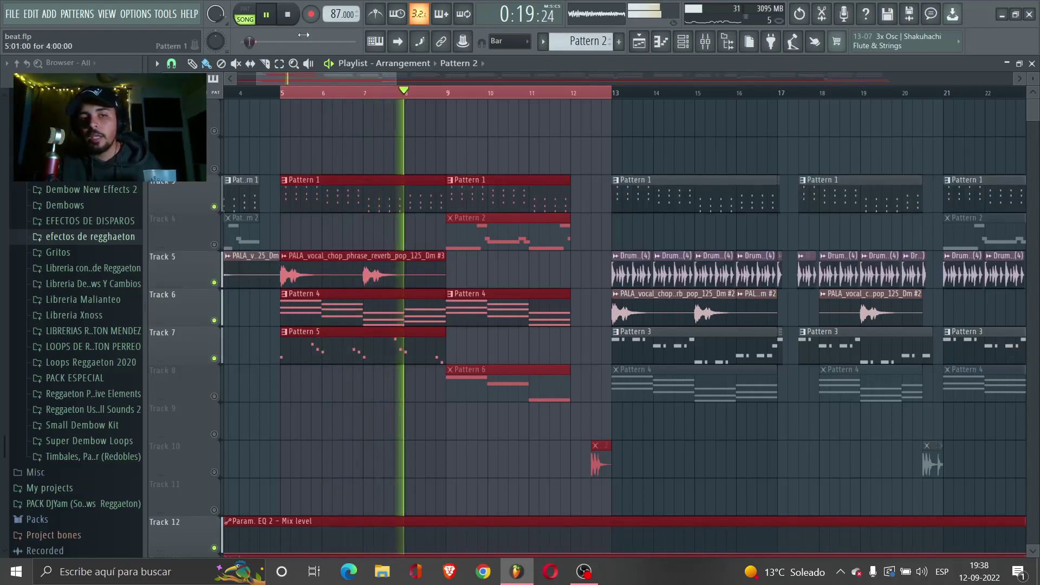
{"action": "left_click", "coordinate": [283, 96]}
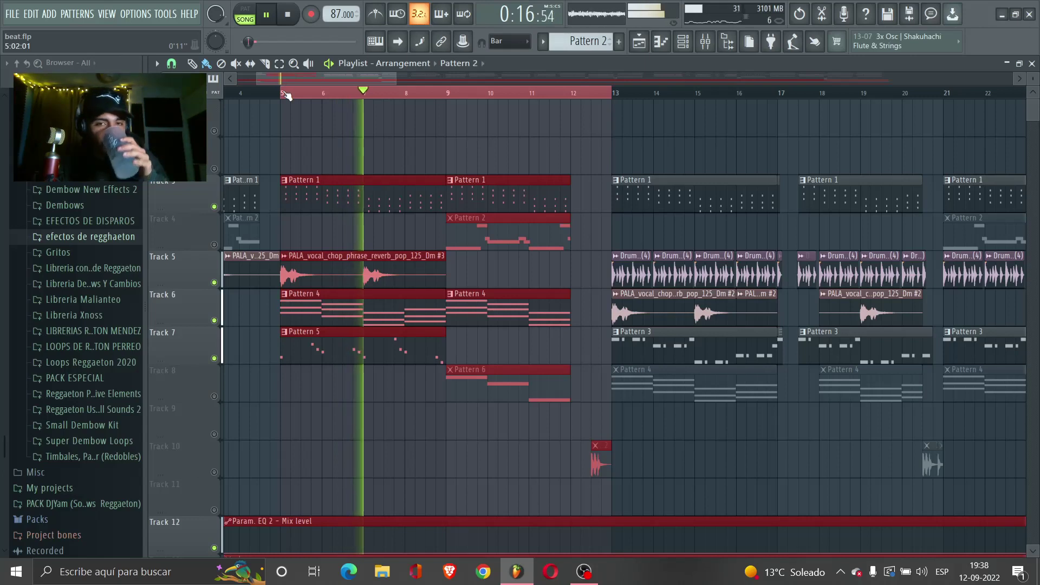
{"action": "left_click", "coordinate": [290, 16]}
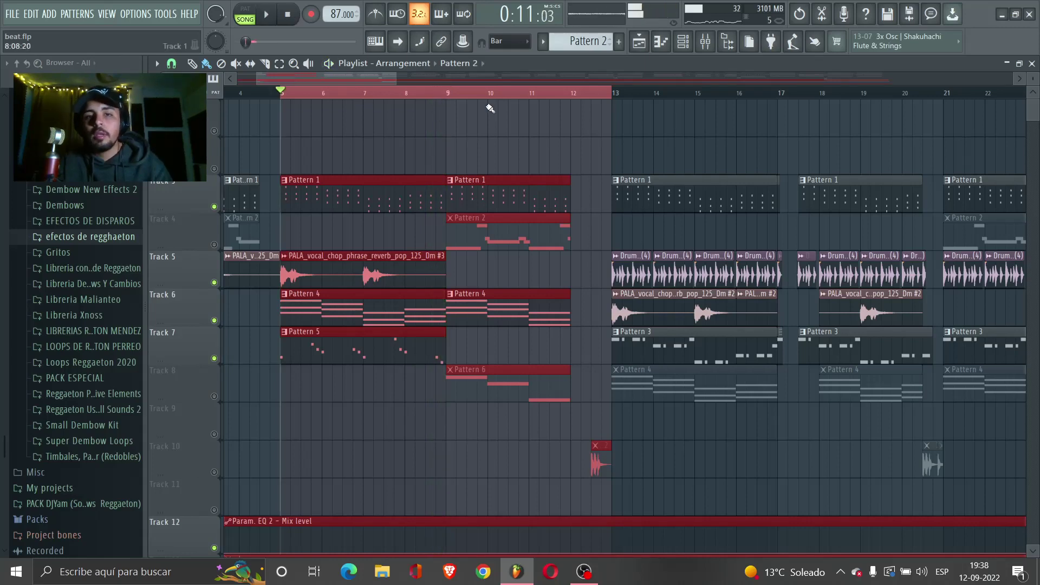
Unmute Track 4 and play the section from bar 9 to hear Pattern 2 with the other layers.
{"action": "left_click", "coordinate": [451, 98]}
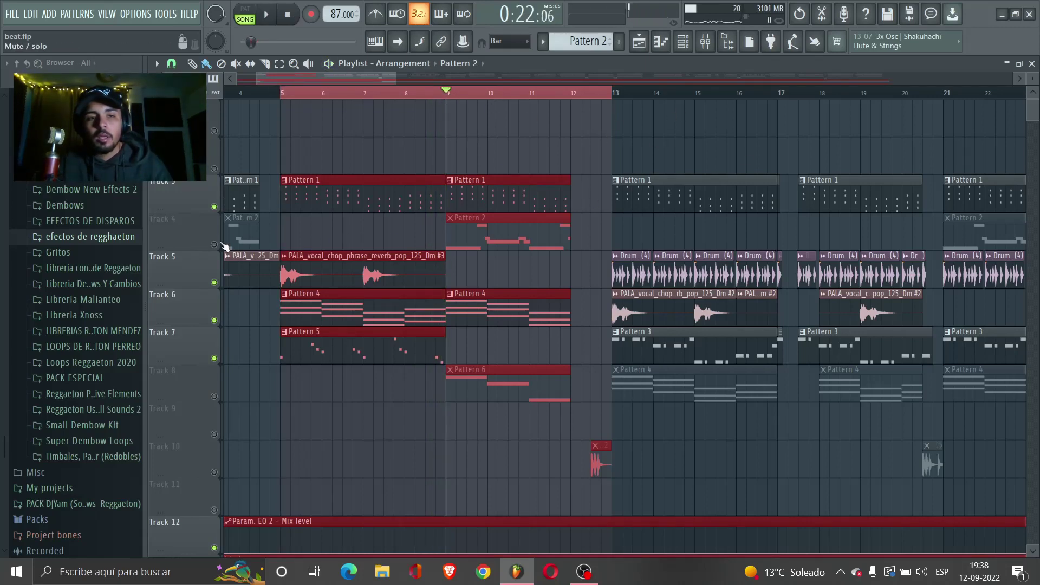
{"action": "left_click", "coordinate": [214, 245]}
{"action": "key", "text": "space"}
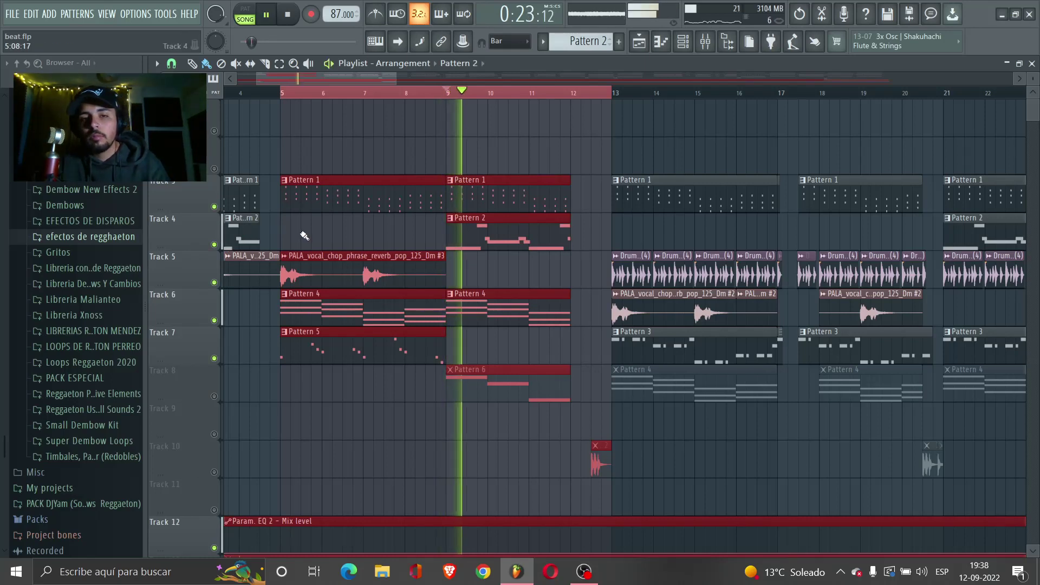
{"action": "key", "text": "space"}
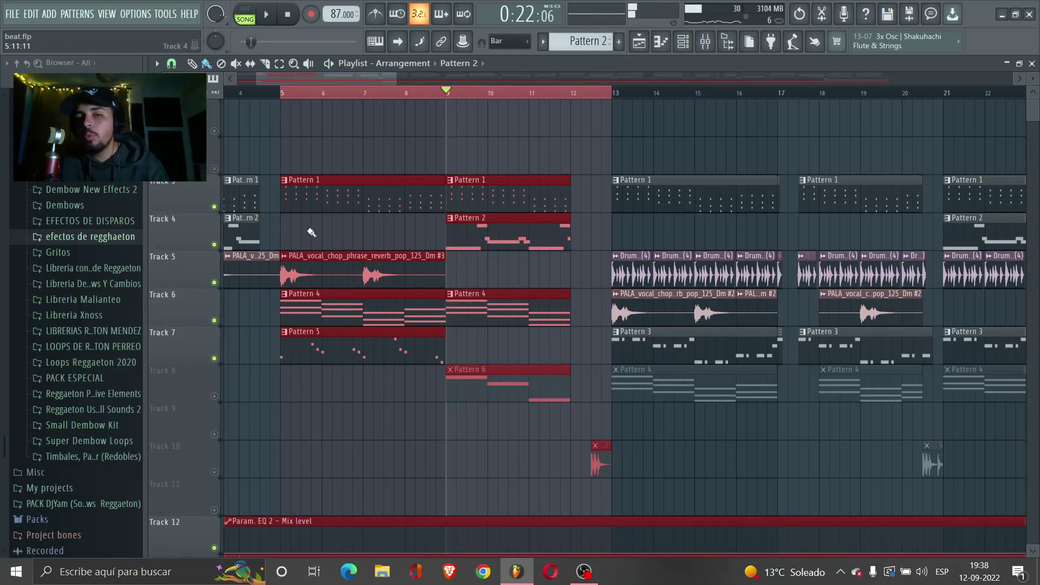
{"action": "key", "text": "space"}
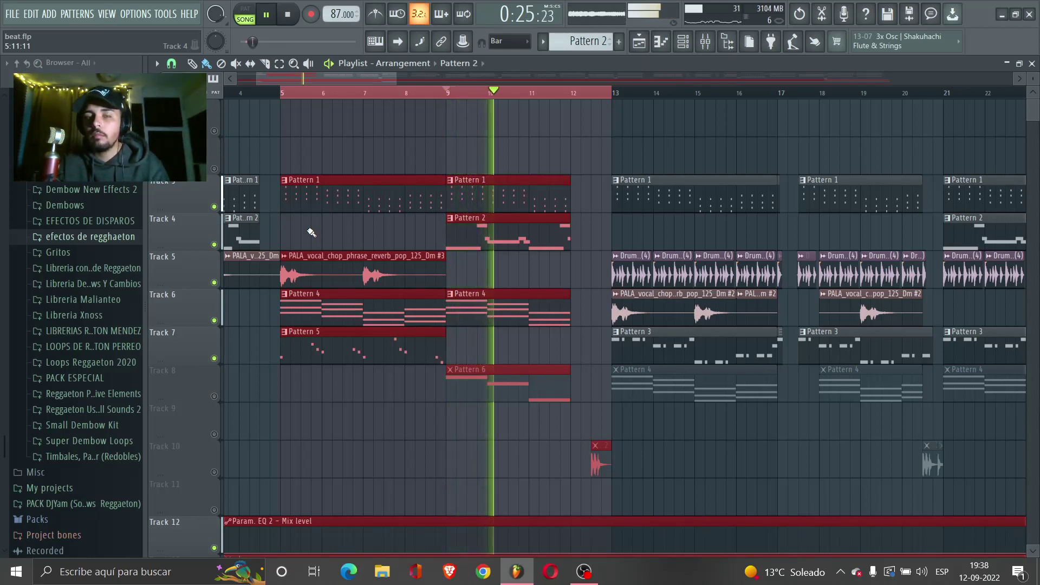
{"action": "key", "text": "space"}
Unmute and solo Track 8 to hear its Pattern 6 melody alone from bar 9.
{"action": "left_click", "coordinate": [214, 397]}
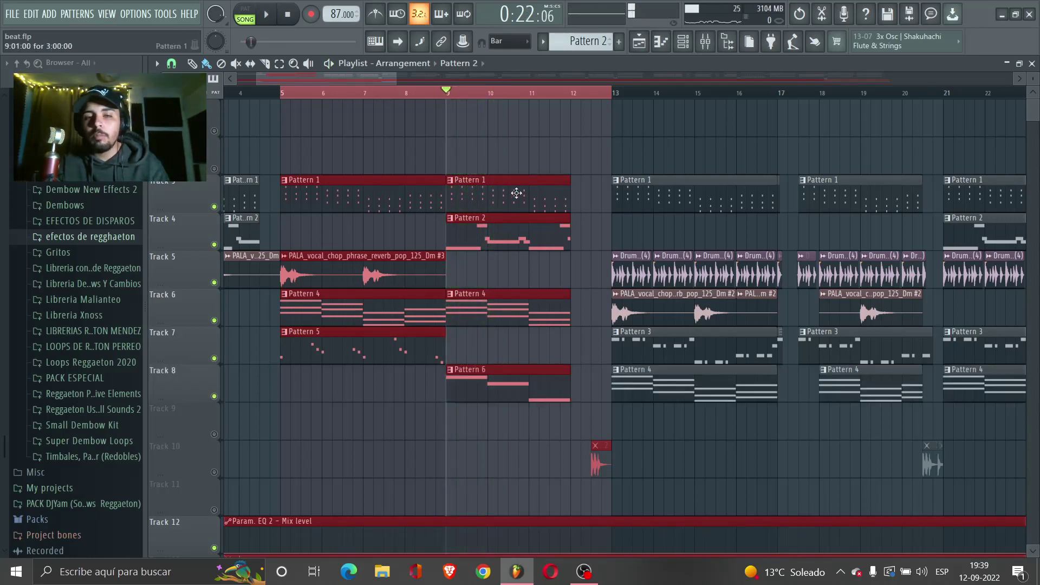
{"action": "key", "text": "space"}
{"action": "key", "text": "space"}
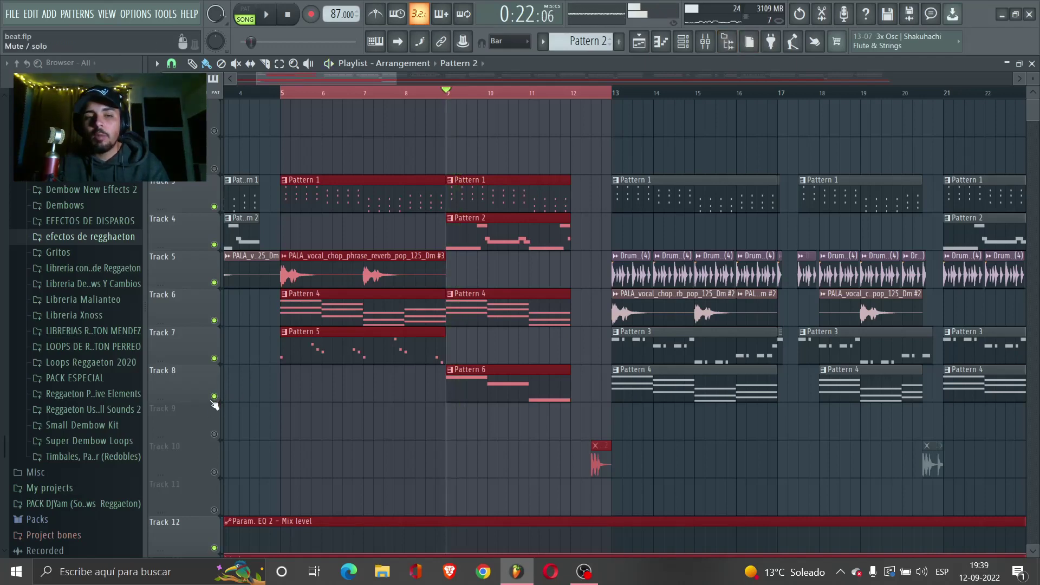
{"action": "right_click", "coordinate": [214, 396]}
{"action": "left_click", "coordinate": [690, 44]}
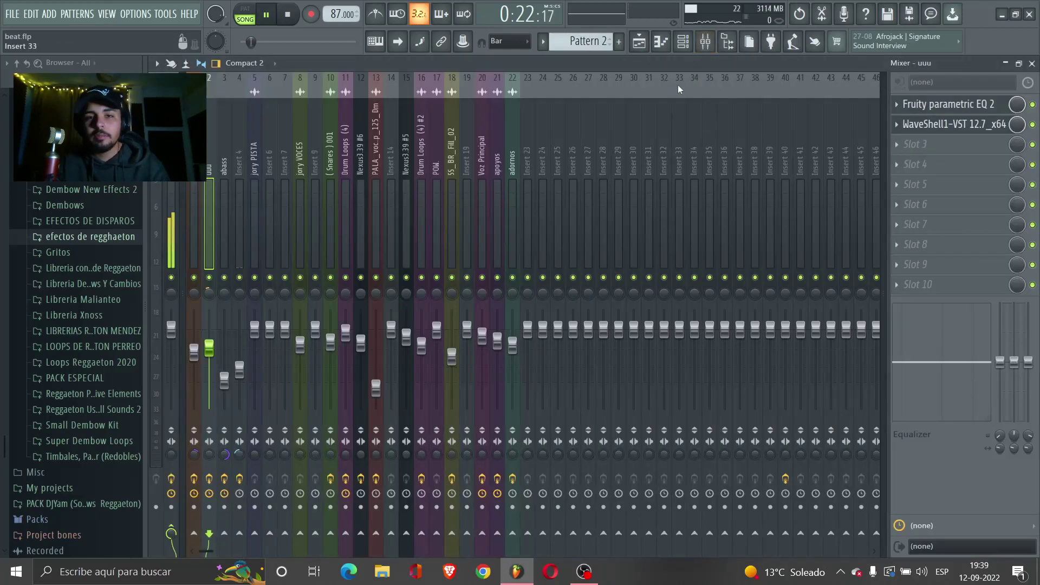
{"action": "left_click", "coordinate": [639, 42]}
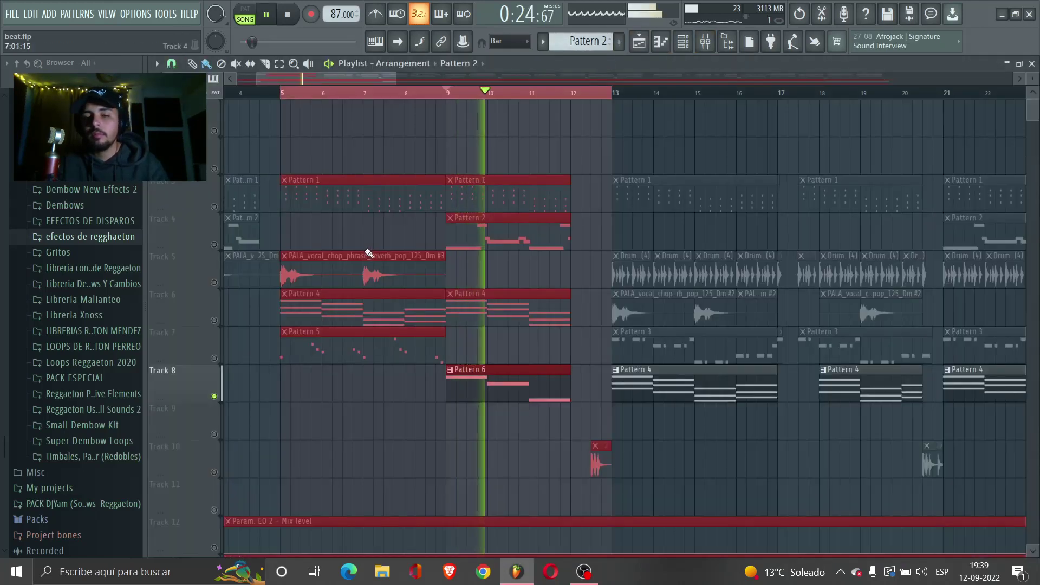
Unmute Tracks 6, 4 and 3 during playback and replay the layered section from bar 9.
{"action": "left_click", "coordinate": [214, 320]}
{"action": "left_click", "coordinate": [214, 244]}
{"action": "left_click", "coordinate": [215, 207]}
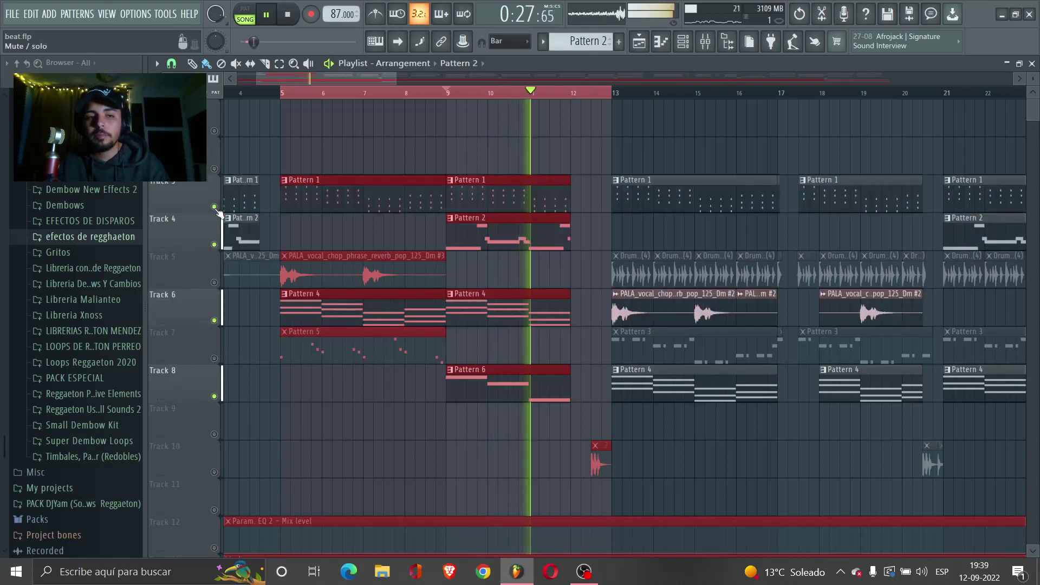
{"action": "left_click", "coordinate": [444, 93]}
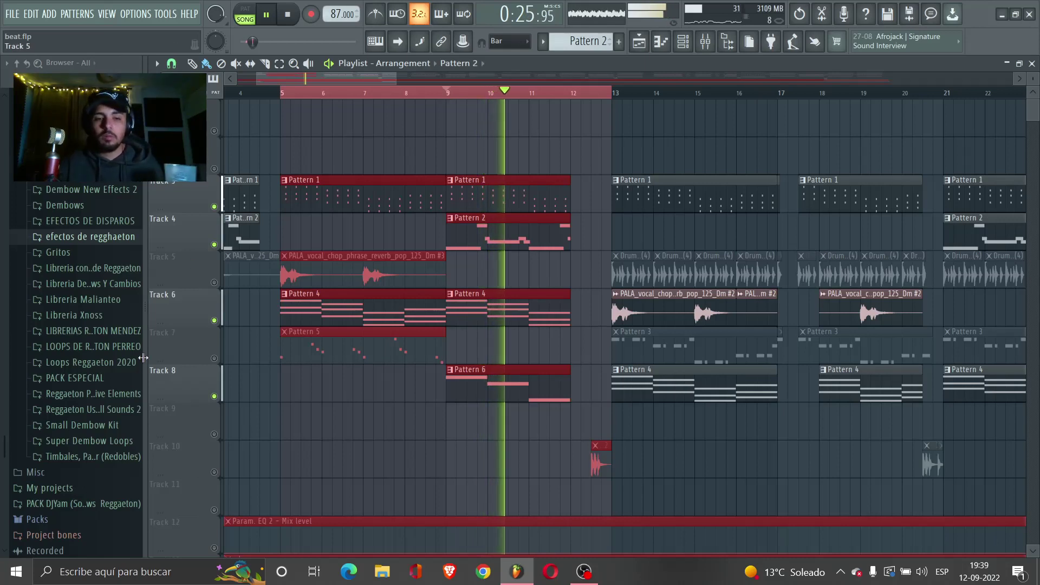
Unmute Track 10 to hear its drum fill, and briefly open the SS_BR_Fill_02 sample clip.
{"action": "left_click", "coordinate": [214, 471]}
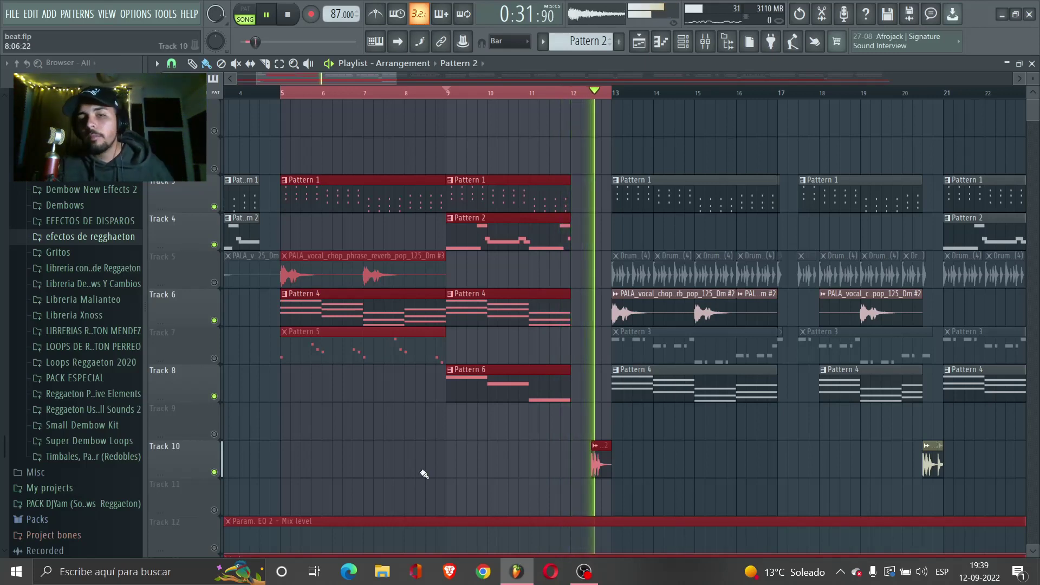
{"action": "key", "text": "space"}
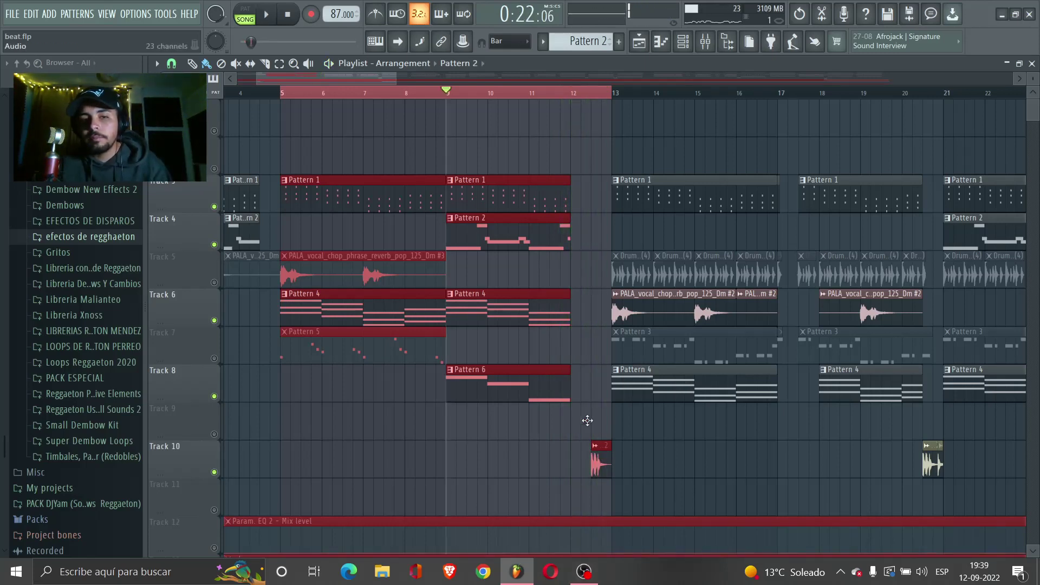
{"action": "double_click", "coordinate": [601, 455]}
{"action": "key", "text": "Escape"}
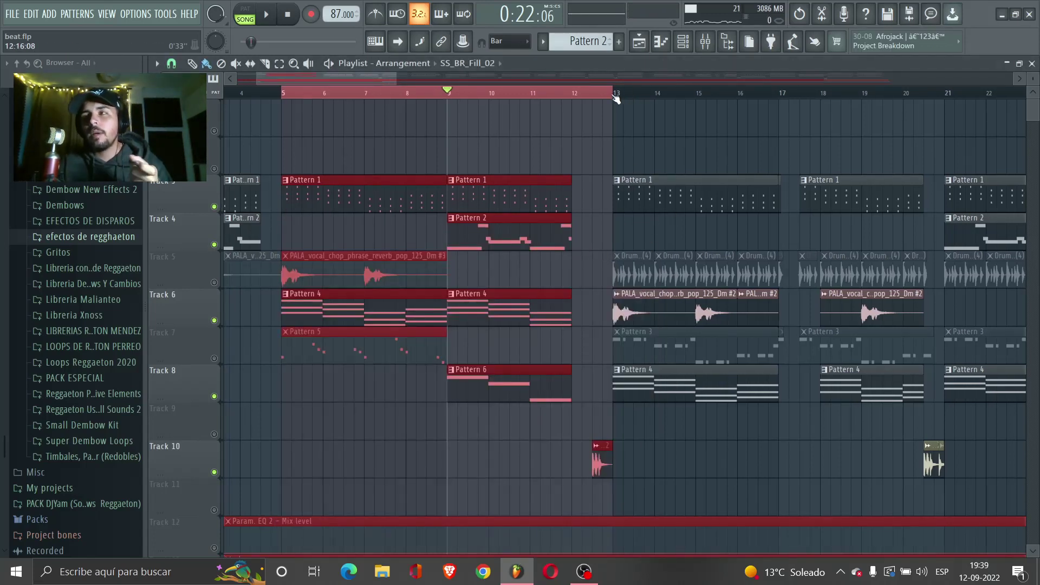
Play the section from bar 9 through the fill and clear the timeline selection during playback.
{"action": "key", "text": "space"}
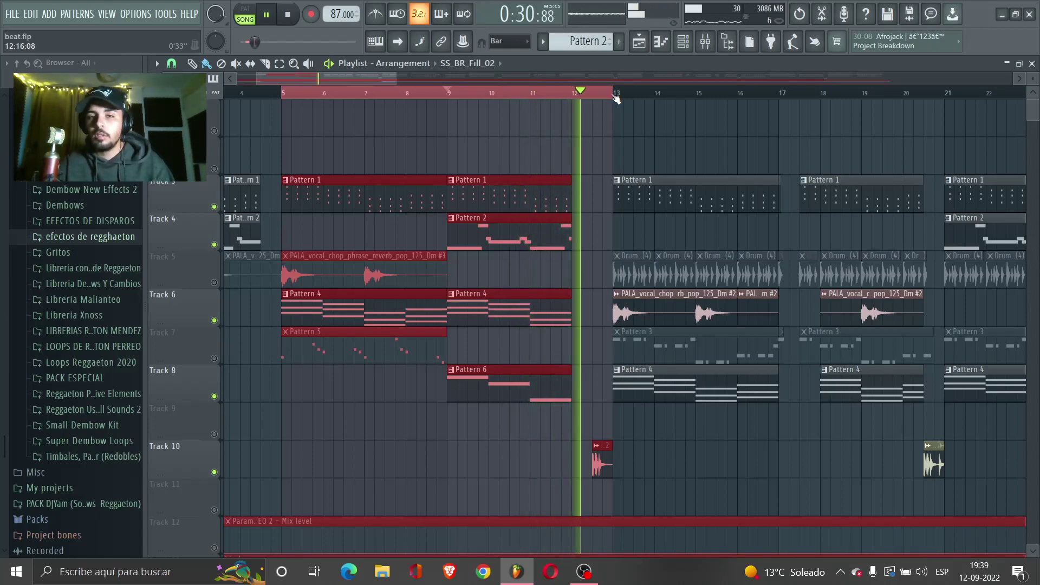
{"action": "right_click", "coordinate": [616, 98]}
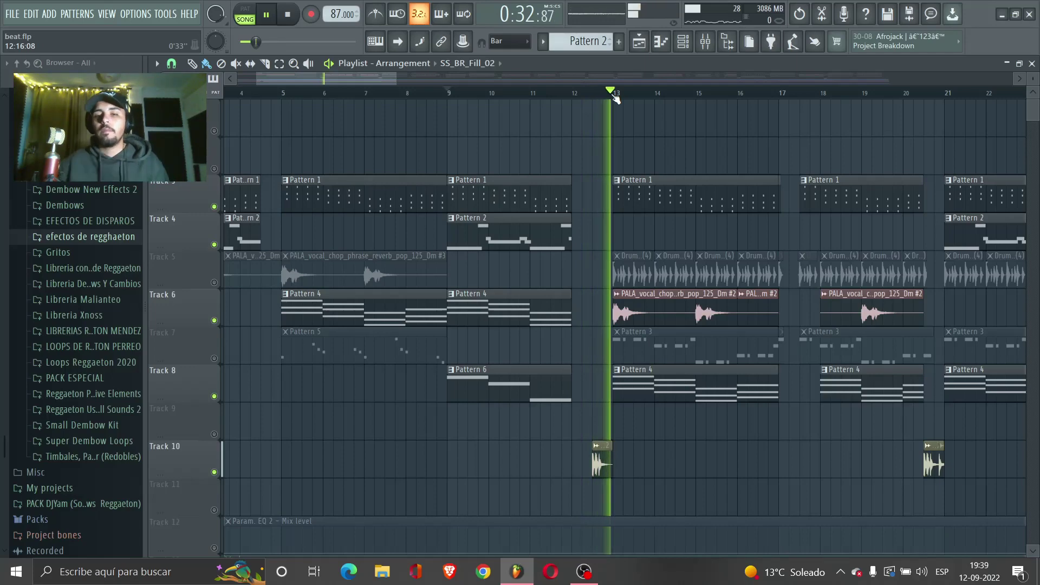
{"action": "key", "text": "space"}
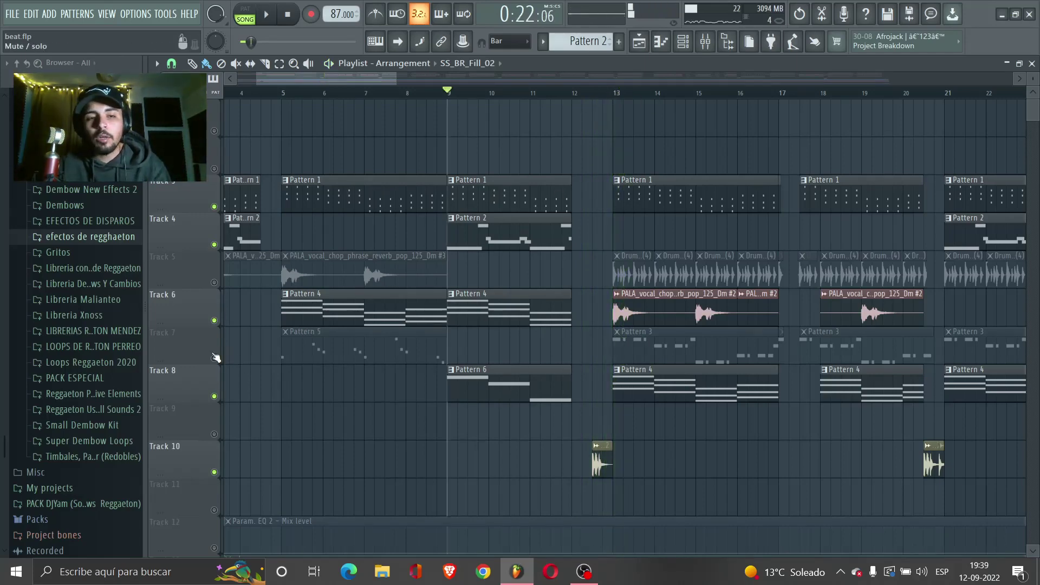
Unmute all playlist tracks and play the song from bar 11 into the drum section at bar 13.
{"action": "left_click", "coordinate": [215, 359]}
{"action": "key", "text": "space"}
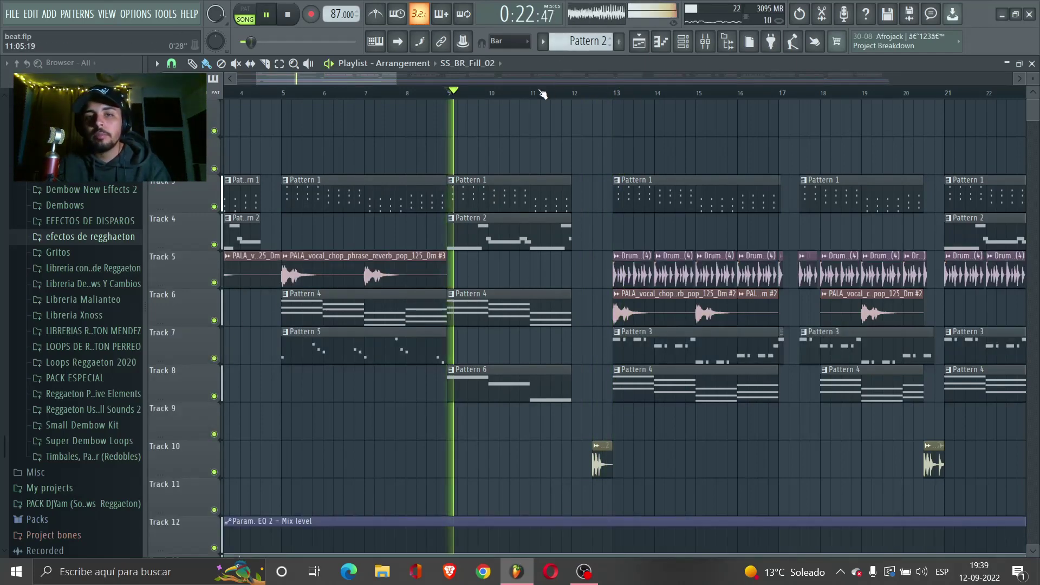
{"action": "left_click", "coordinate": [523, 92]}
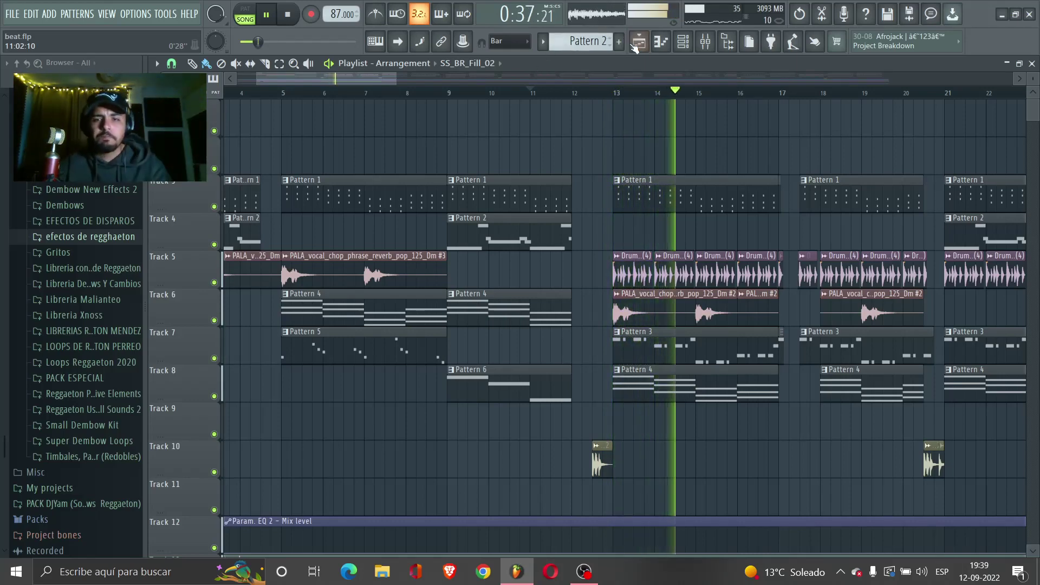
{"action": "key", "text": "space"}
Examine the drum loops, vocal samples, patterns and voice tracks in the section starting at bar 13.
{"action": "scroll", "coordinate": [619, 107], "scroll_direction": "up", "scroll_amount": 2}
{"action": "scroll", "coordinate": [620, 107], "scroll_direction": "up", "scroll_amount": 1}
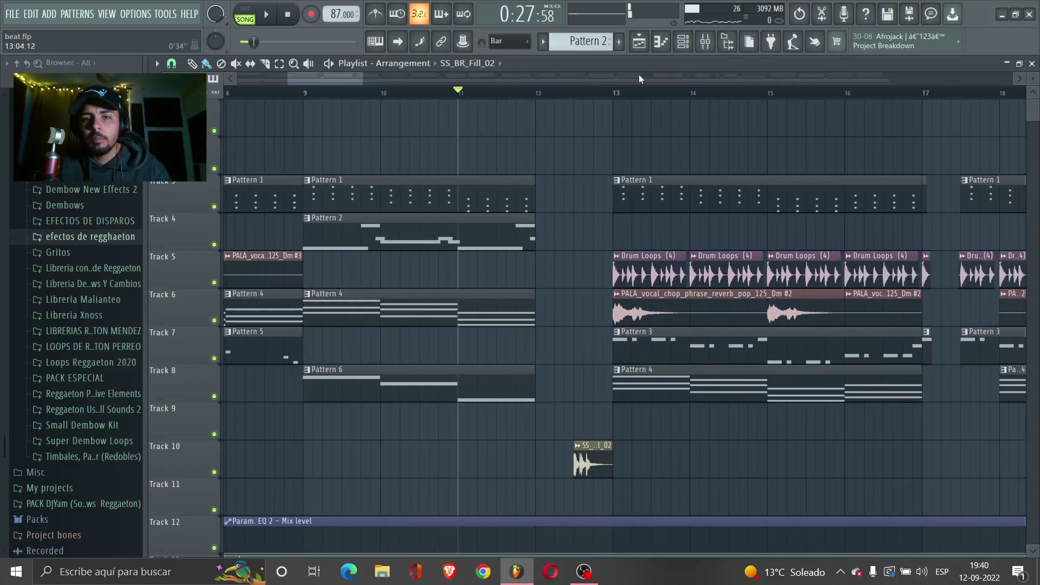
{"action": "scroll", "coordinate": [357, 77], "scroll_direction": "right", "scroll_amount": 3}
{"action": "scroll", "coordinate": [548, 145], "scroll_direction": "down", "scroll_amount": 3}
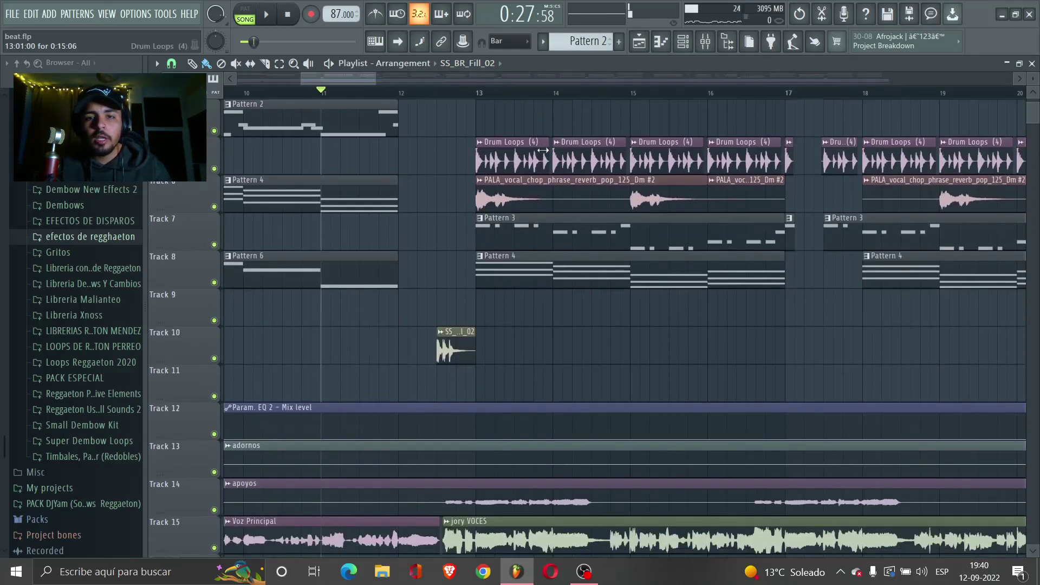
{"action": "scroll", "coordinate": [546, 157], "scroll_direction": "up", "scroll_amount": 3}
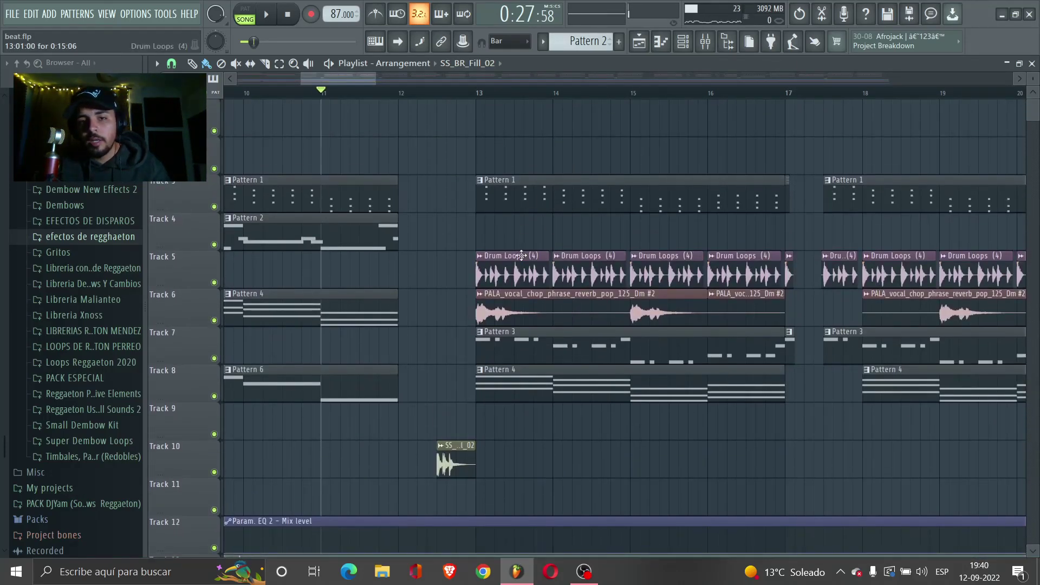
{"action": "scroll", "coordinate": [528, 389], "scroll_direction": "down", "scroll_amount": 5}
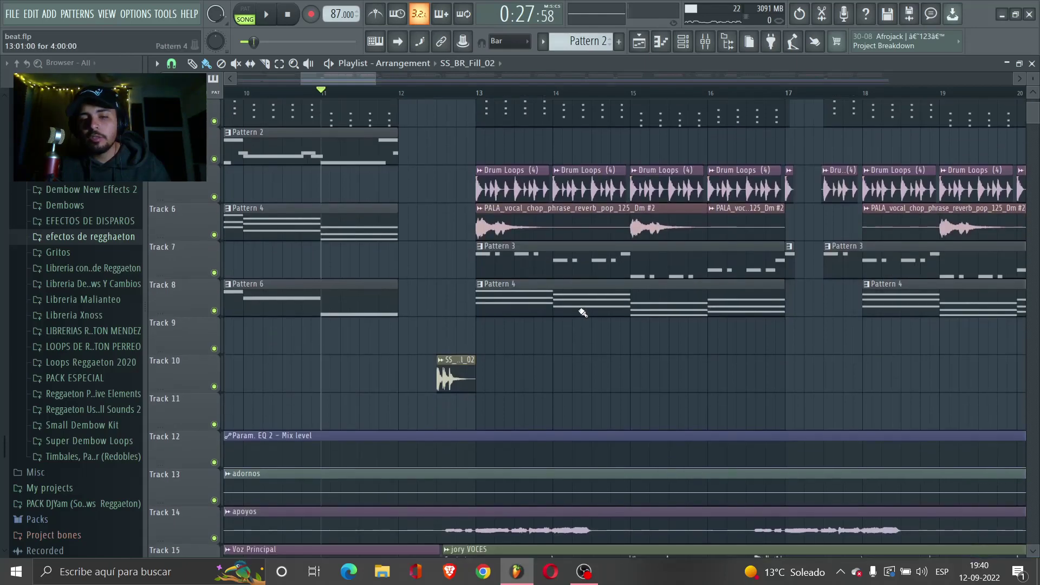
{"action": "scroll", "coordinate": [553, 272], "scroll_direction": "up", "scroll_amount": 5}
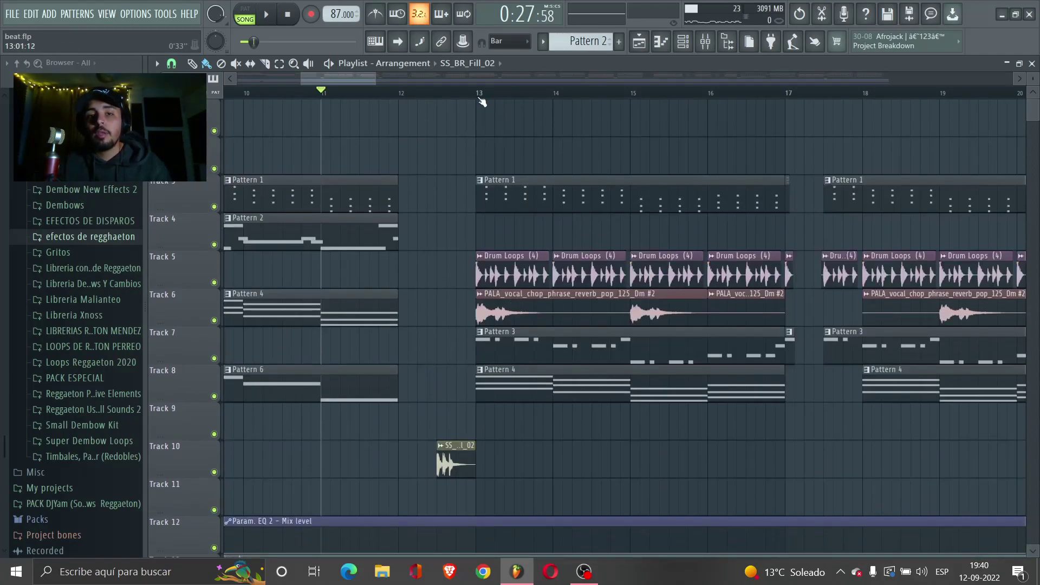
Select bars 13 to 17 on the timeline and play them with voice Tracks 14 and 15 muted.
{"action": "left_click_drag", "start_coordinate": [480, 100], "coordinate": [793, 125]}
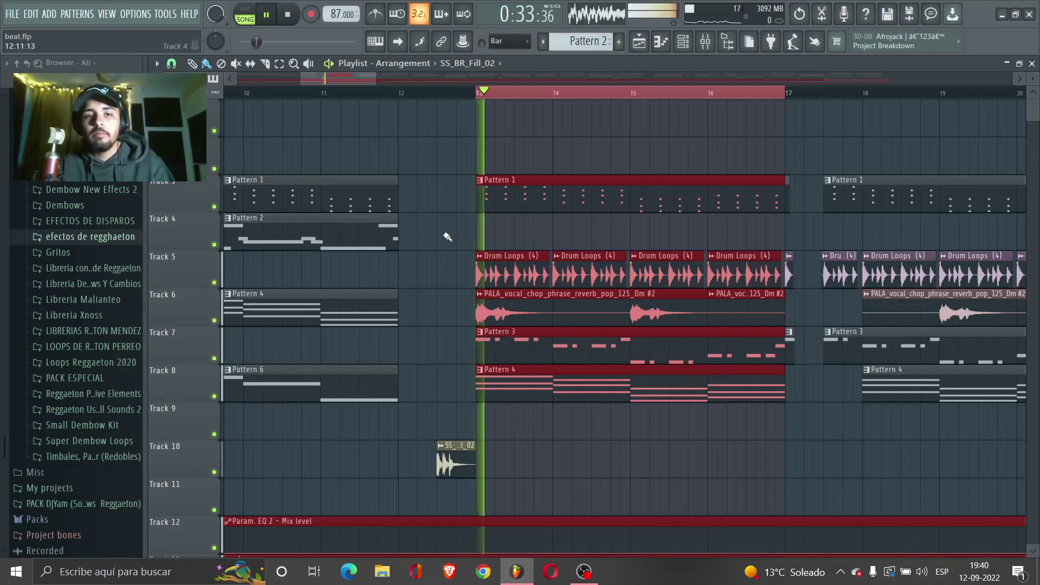
{"action": "scroll", "coordinate": [547, 233], "scroll_direction": "down", "scroll_amount": 4}
{"action": "left_click", "coordinate": [214, 510]}
{"action": "left_click", "coordinate": [214, 472]}
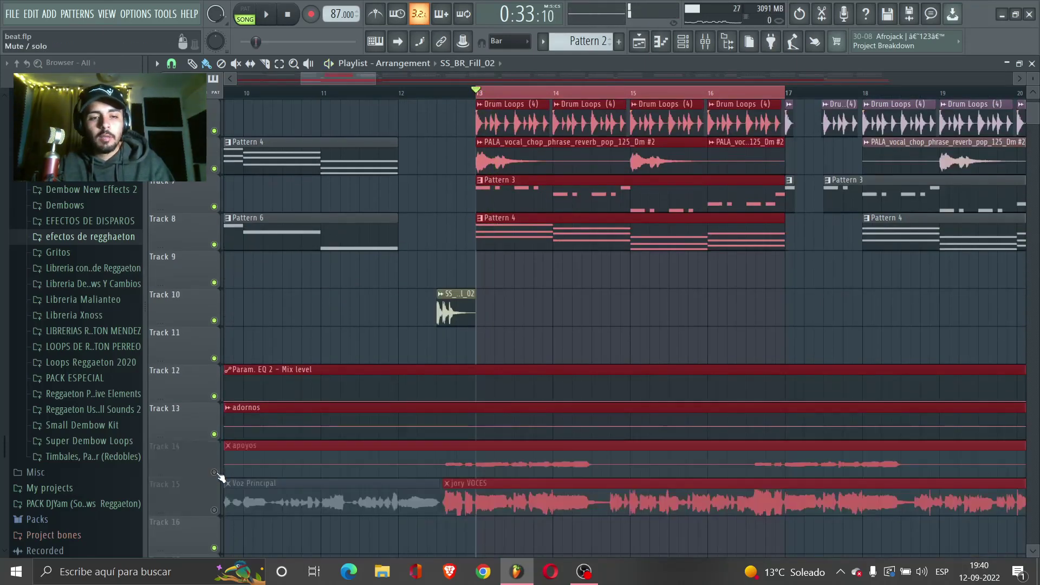
{"action": "scroll", "coordinate": [558, 457], "scroll_direction": "up", "scroll_amount": 4}
{"action": "key", "text": "space"}
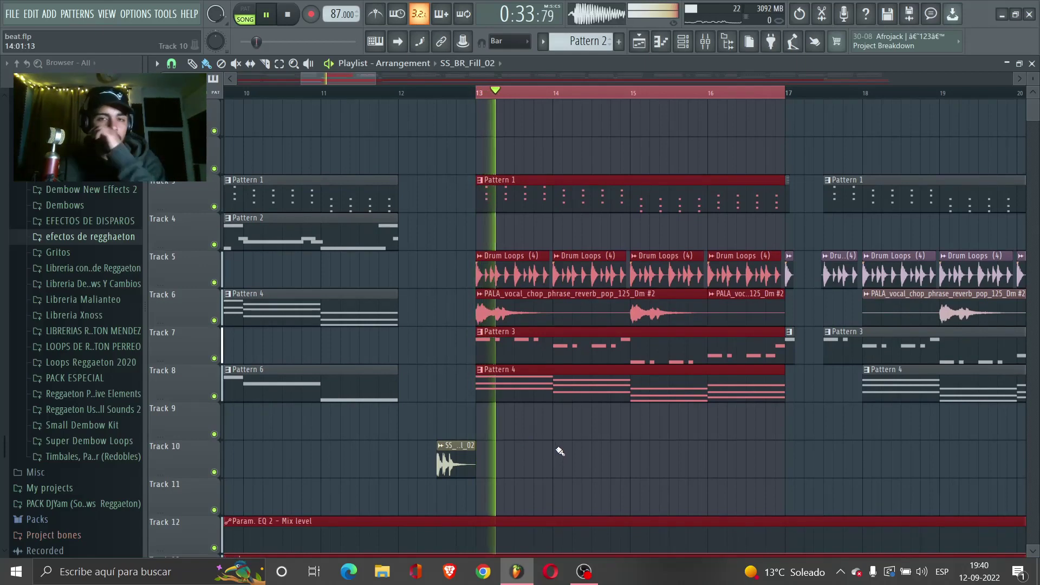
{"action": "key", "text": "space"}
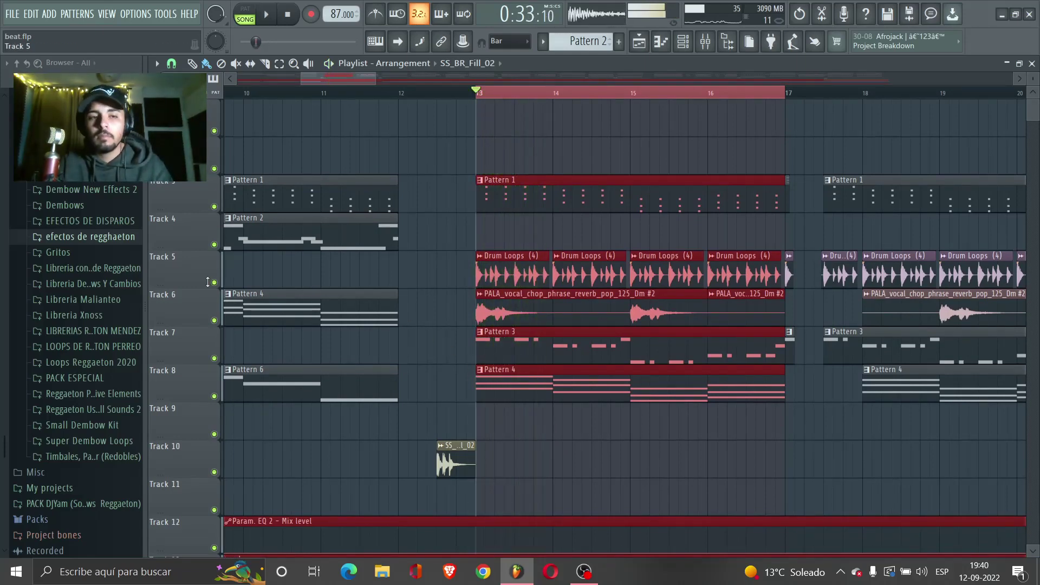
Solo the drum loops on Track 5, unmute the EQ automation on Tracks 12 and 18, and play the section.
{"action": "right_click", "coordinate": [214, 282]}
{"action": "scroll", "coordinate": [187, 398], "scroll_direction": "down", "scroll_amount": 5}
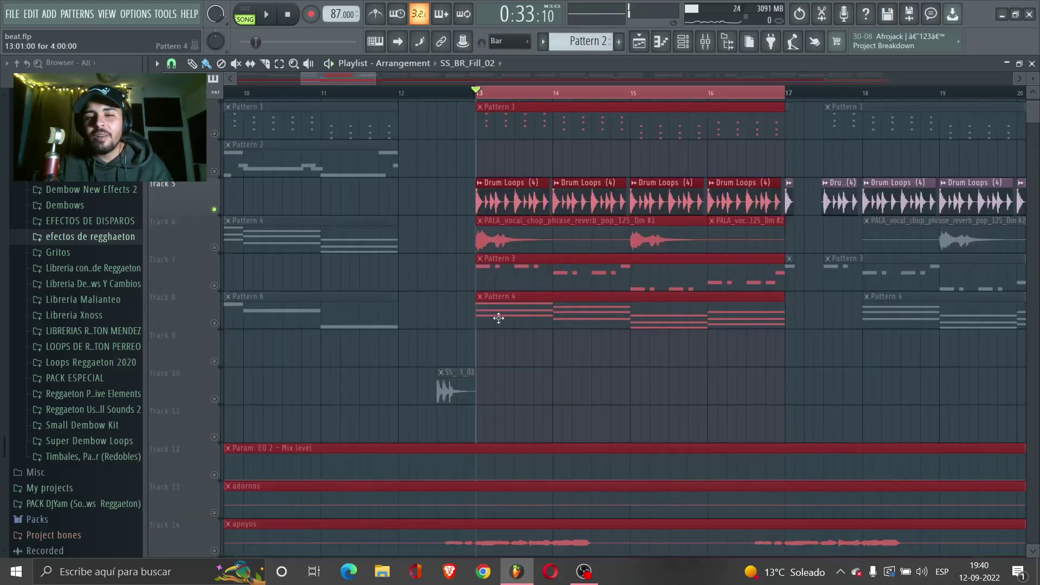
{"action": "left_click", "coordinate": [213, 359]}
{"action": "scroll", "coordinate": [228, 379], "scroll_direction": "down", "scroll_amount": 5}
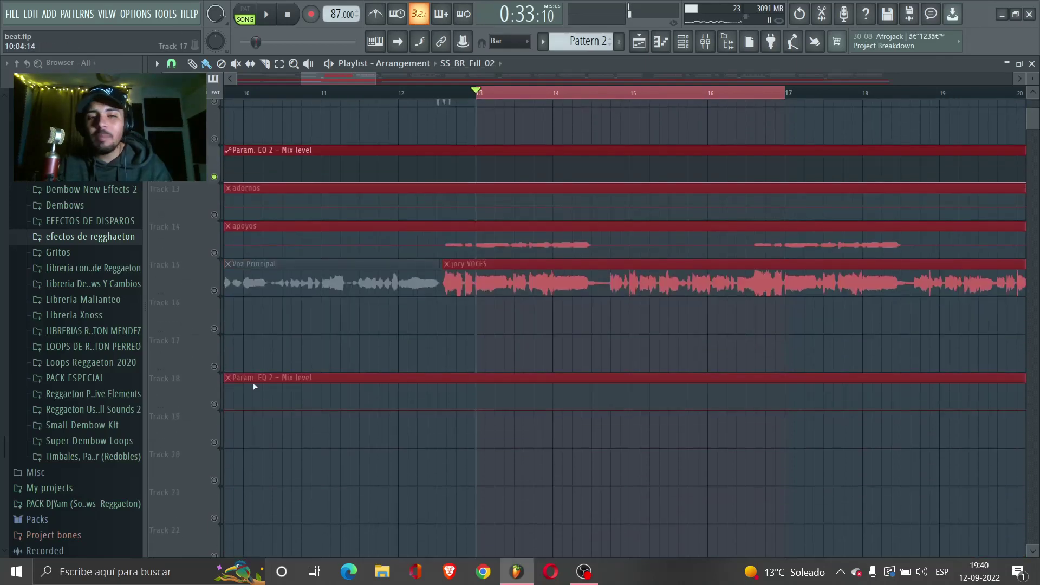
{"action": "left_click", "coordinate": [215, 396]}
{"action": "scroll", "coordinate": [412, 404], "scroll_direction": "up", "scroll_amount": 10}
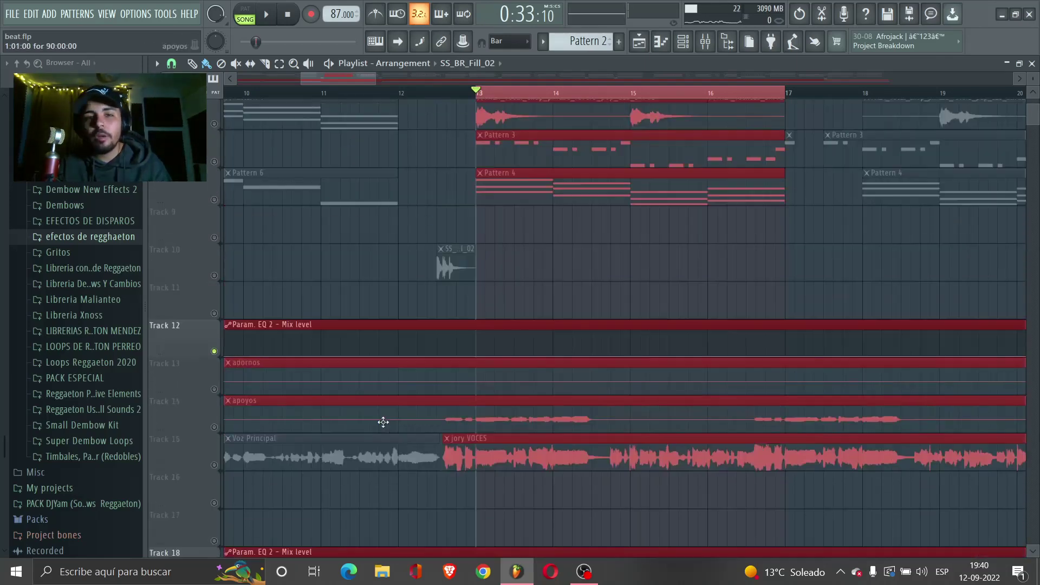
{"action": "key", "text": "space"}
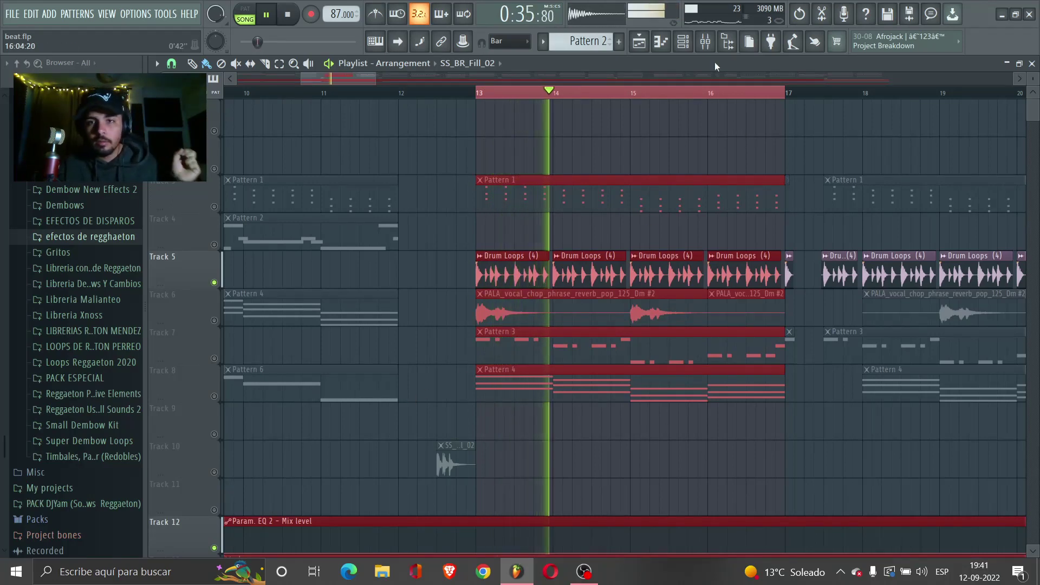
Open the Ozone 9 effect on the Drum Loops (4) mixer channel.
{"action": "left_click", "coordinate": [705, 41]}
{"action": "left_click", "coordinate": [347, 157]}
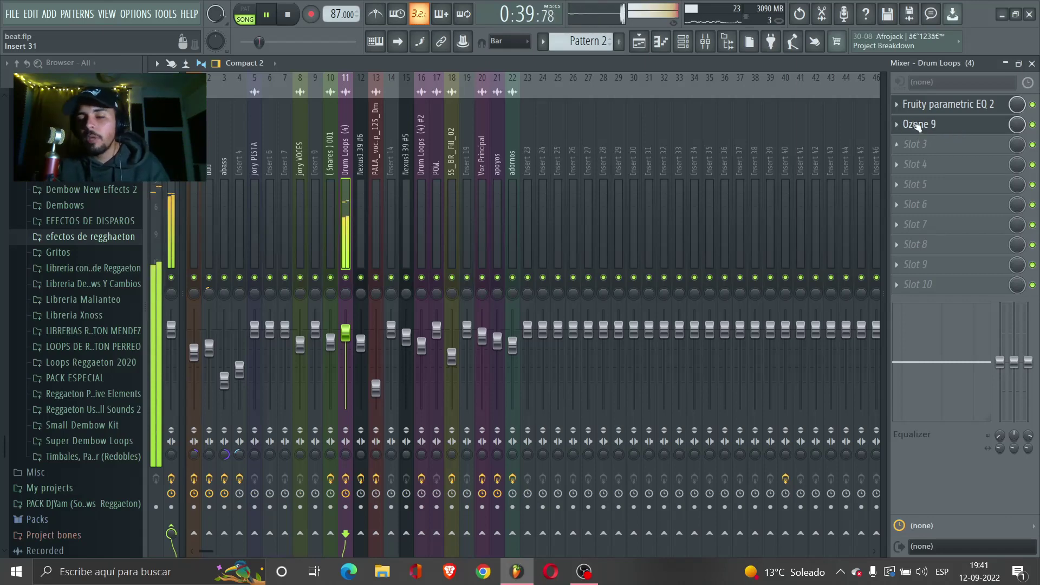
{"action": "key", "text": "space"}
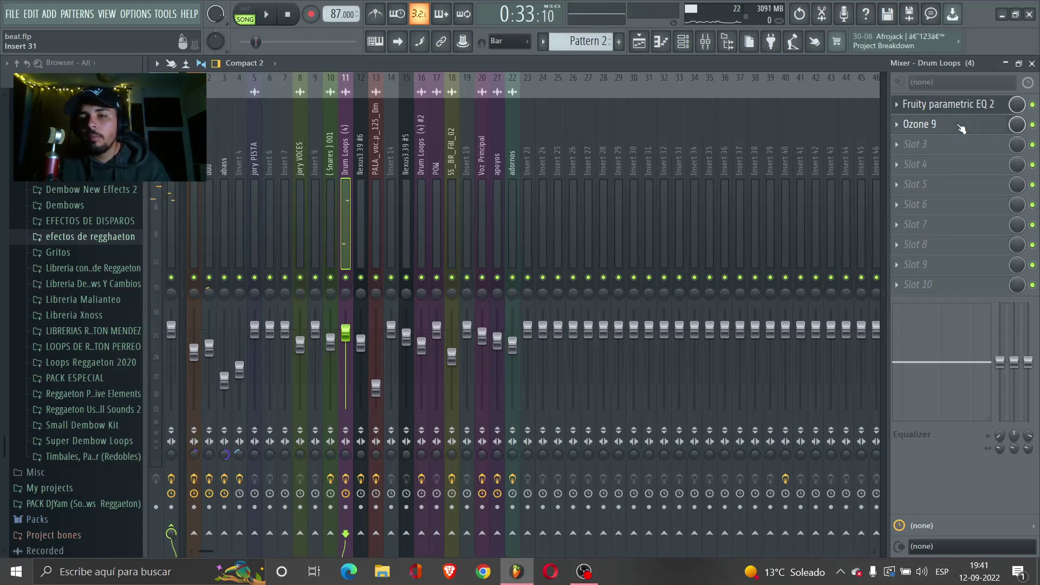
{"action": "left_click", "coordinate": [957, 124]}
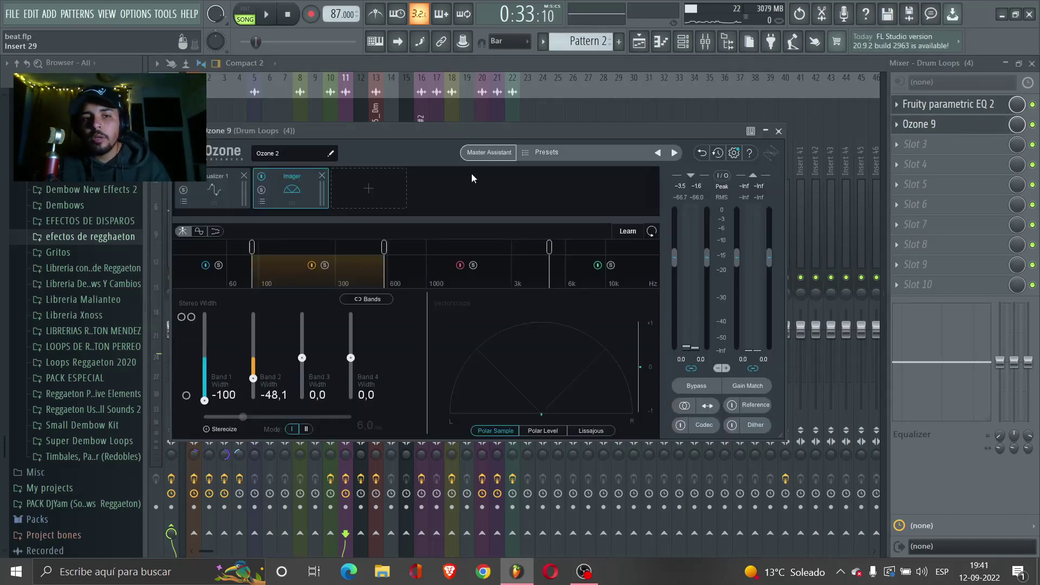
Examine Ozone 9's Imager band widths for the drum loops during a short playback, and close the plugin.
{"action": "left_click", "coordinate": [229, 187]}
{"action": "left_click", "coordinate": [284, 187]}
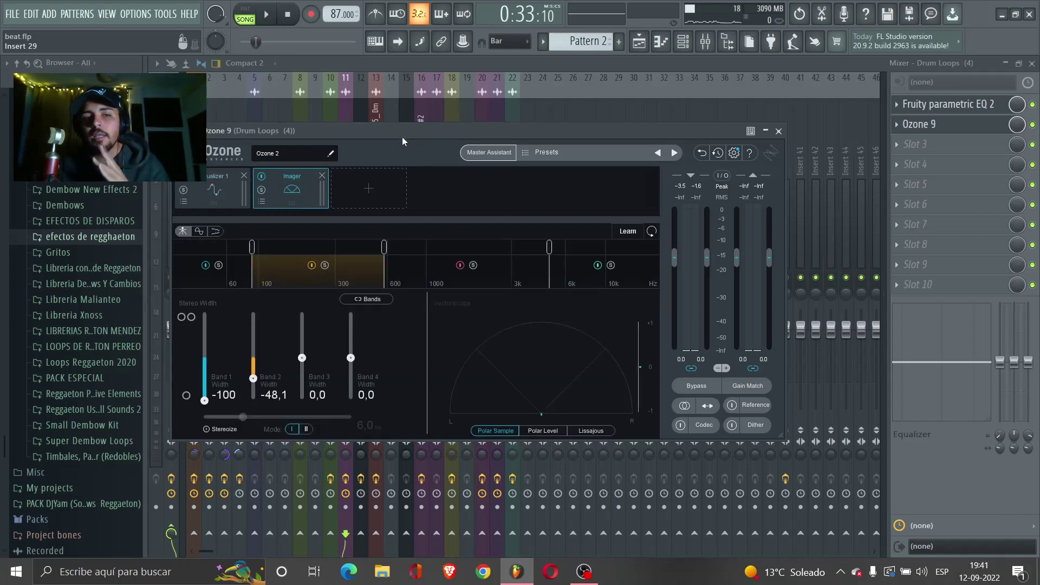
{"action": "left_click", "coordinate": [326, 265]}
{"action": "key", "text": "space"}
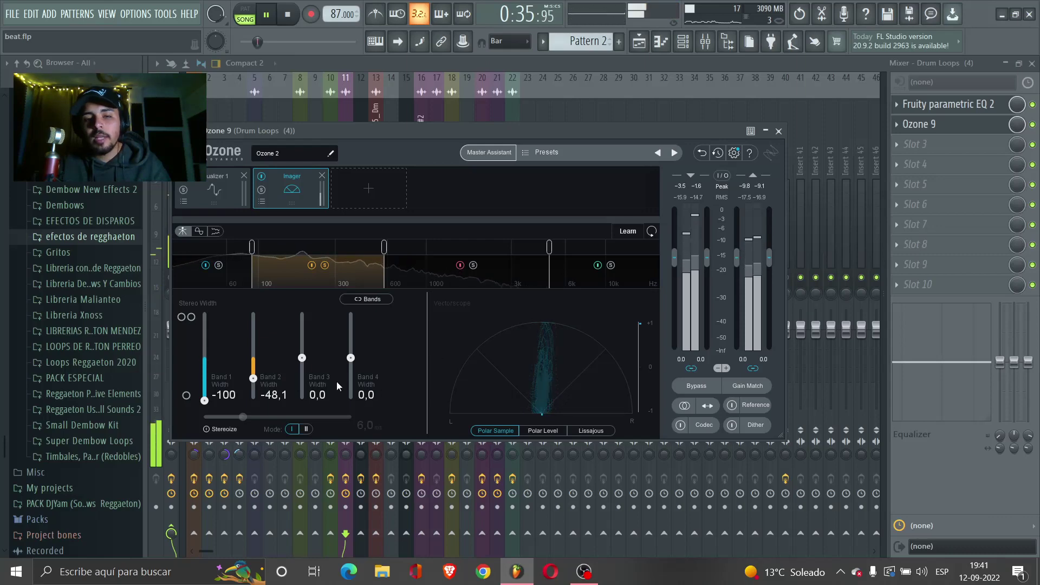
{"action": "key", "text": "space"}
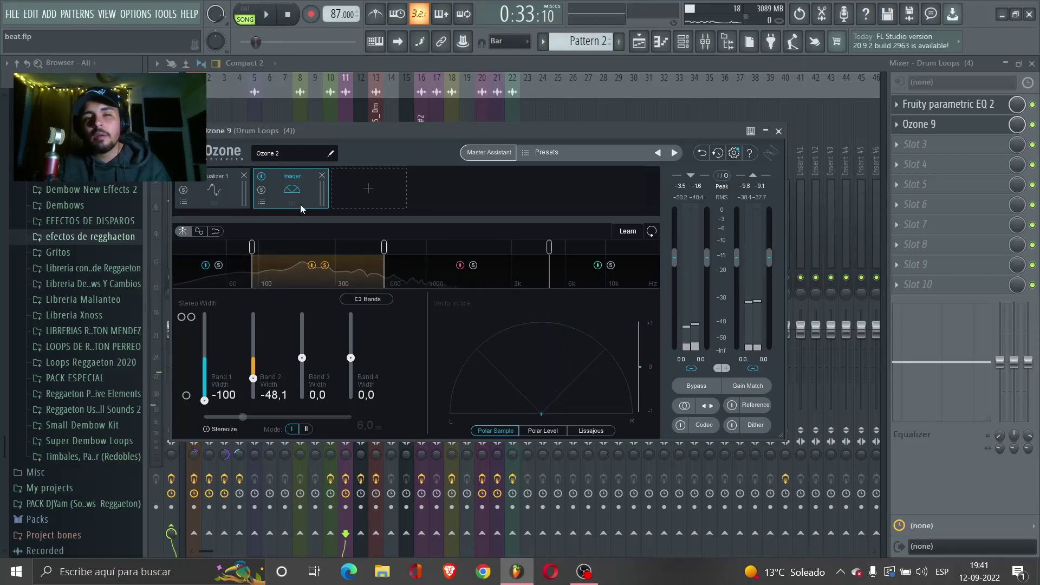
{"action": "key", "text": "Escape"}
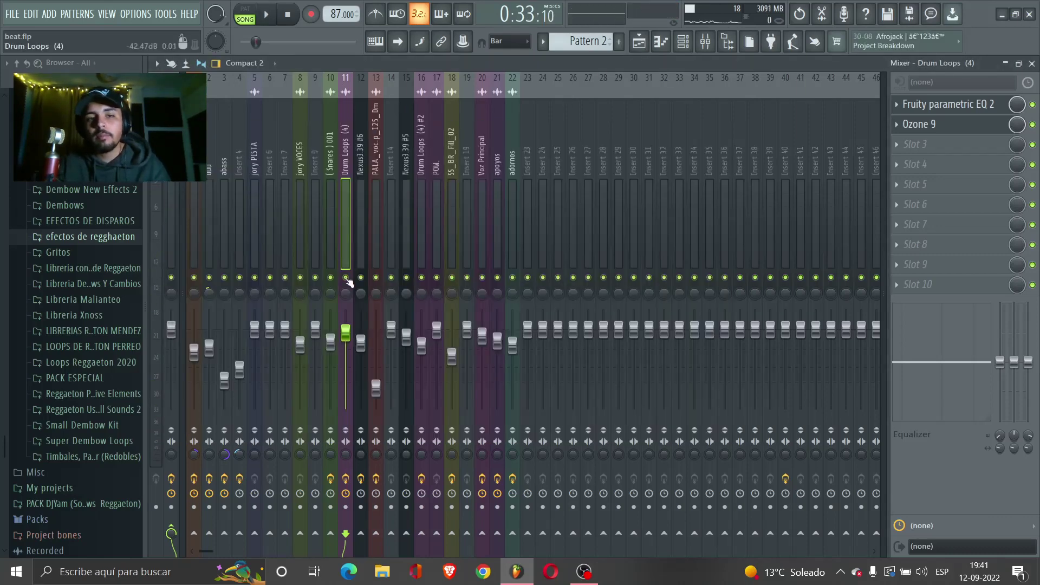
Return to the playlist, unmute Pattern 3 on Track 7, and play it with the drum loops.
{"action": "left_click", "coordinate": [641, 42]}
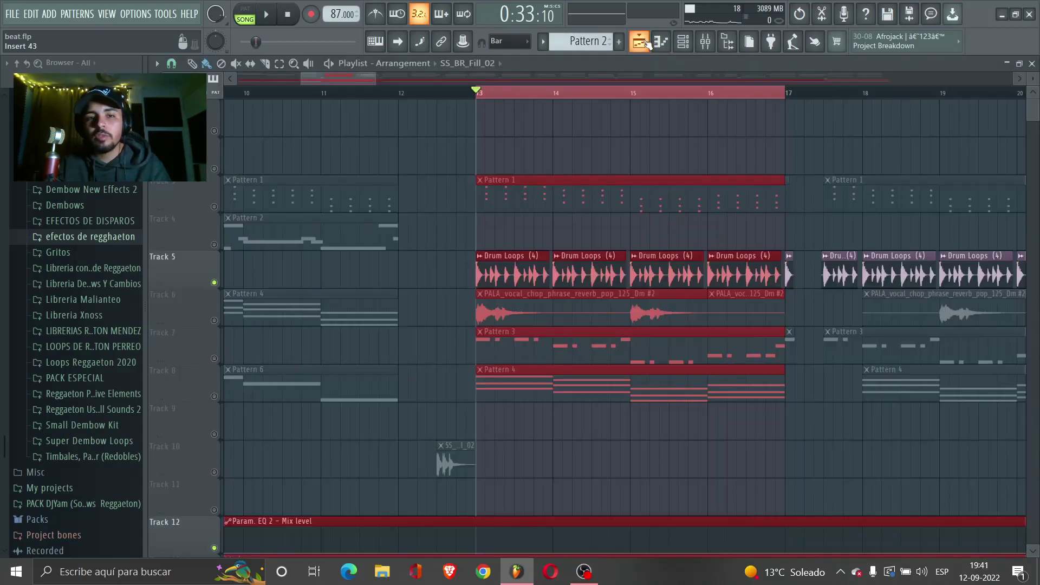
{"action": "left_click", "coordinate": [215, 321]}
{"action": "left_click", "coordinate": [215, 321]}
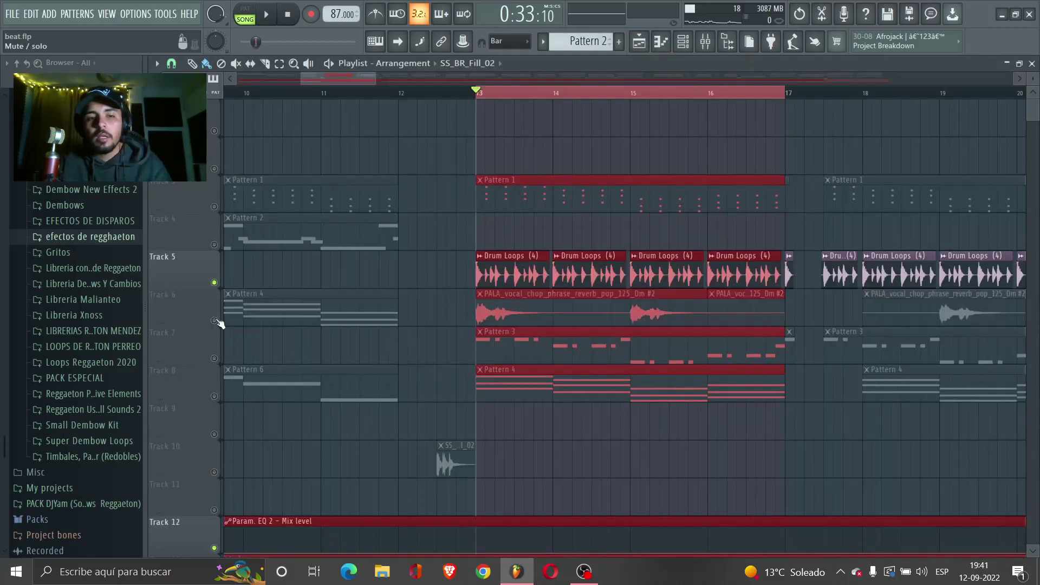
{"action": "left_click", "coordinate": [215, 358]}
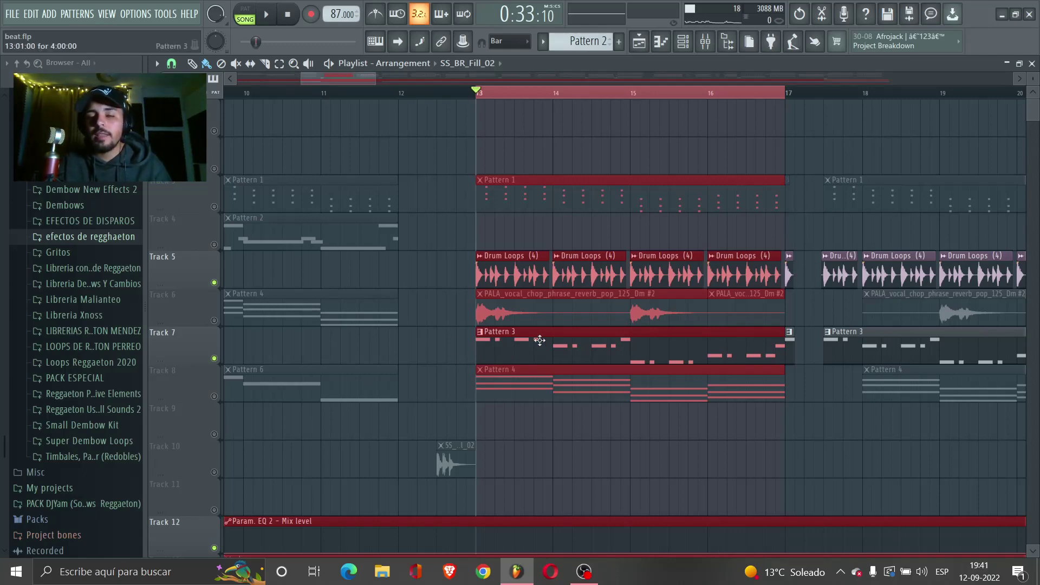
{"action": "key", "text": "space"}
{"action": "key", "text": "space"}
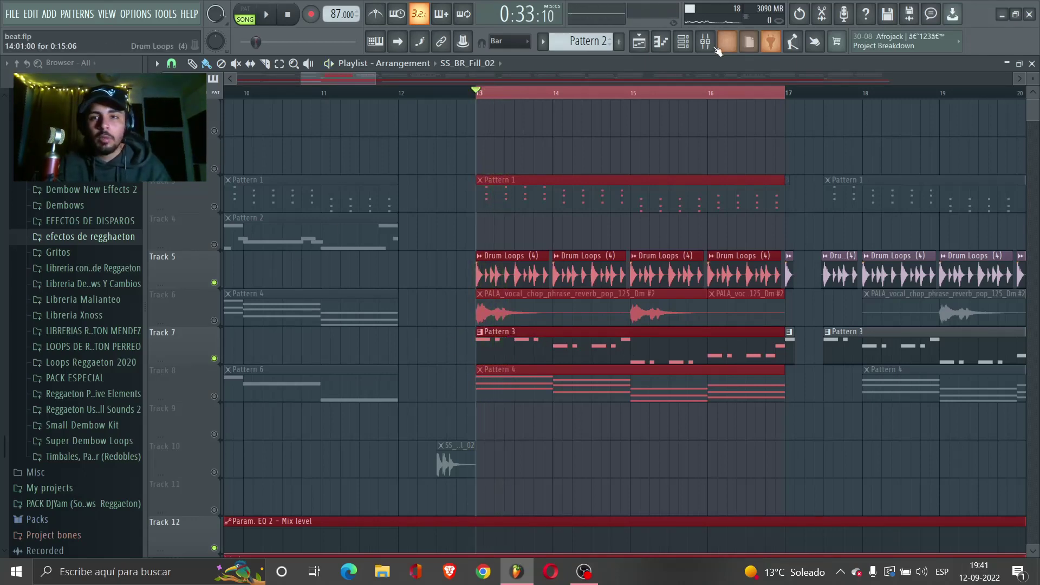
Recheck band 2 in the drum loops' Ozone 9 Imager, and play the section back in the playlist.
{"action": "left_click", "coordinate": [706, 43]}
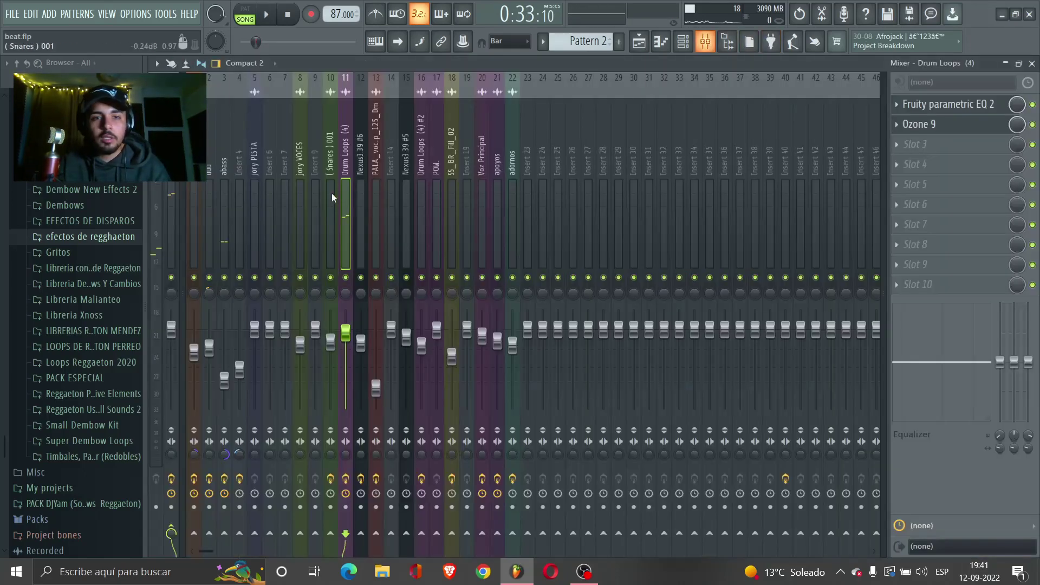
{"action": "left_click", "coordinate": [977, 129]}
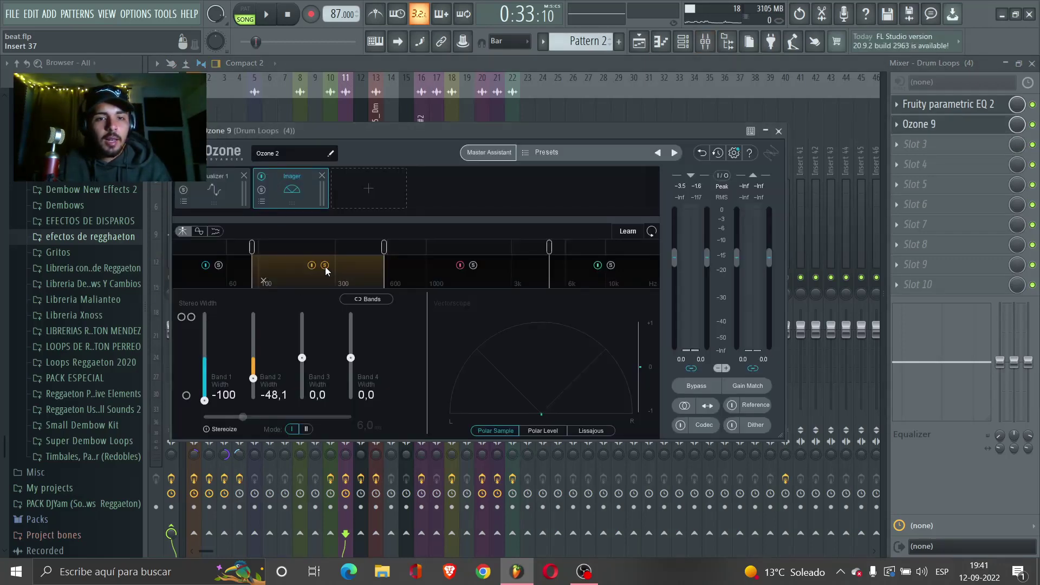
{"action": "left_click", "coordinate": [326, 266]}
{"action": "key", "text": "space"}
{"action": "key", "text": "F5"}
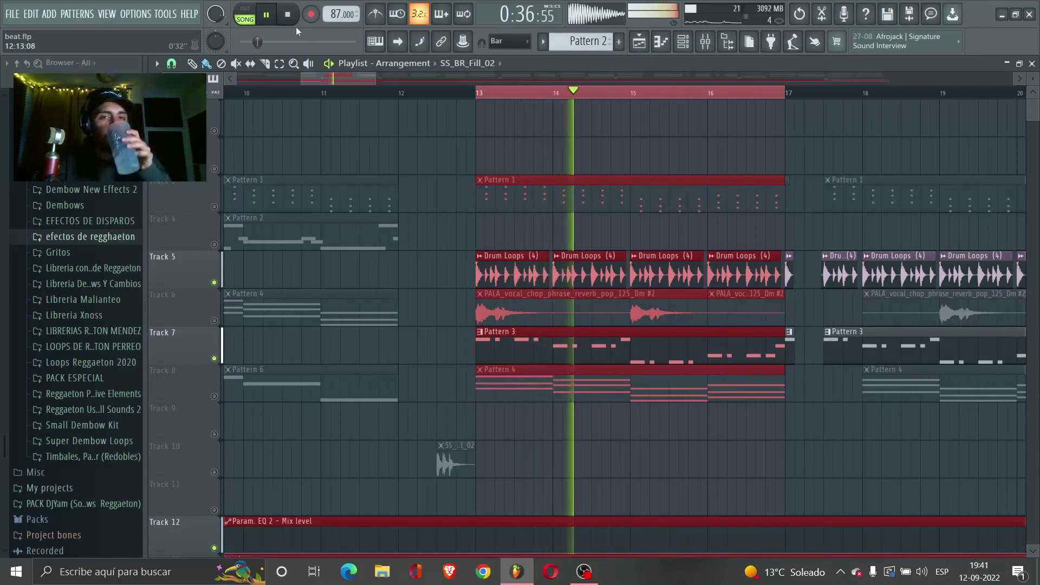
{"action": "key", "text": "space"}
Unmute Pattern 1 on Track 3 and play it along with the drum loops and Pattern 3.
{"action": "left_click", "coordinate": [214, 206]}
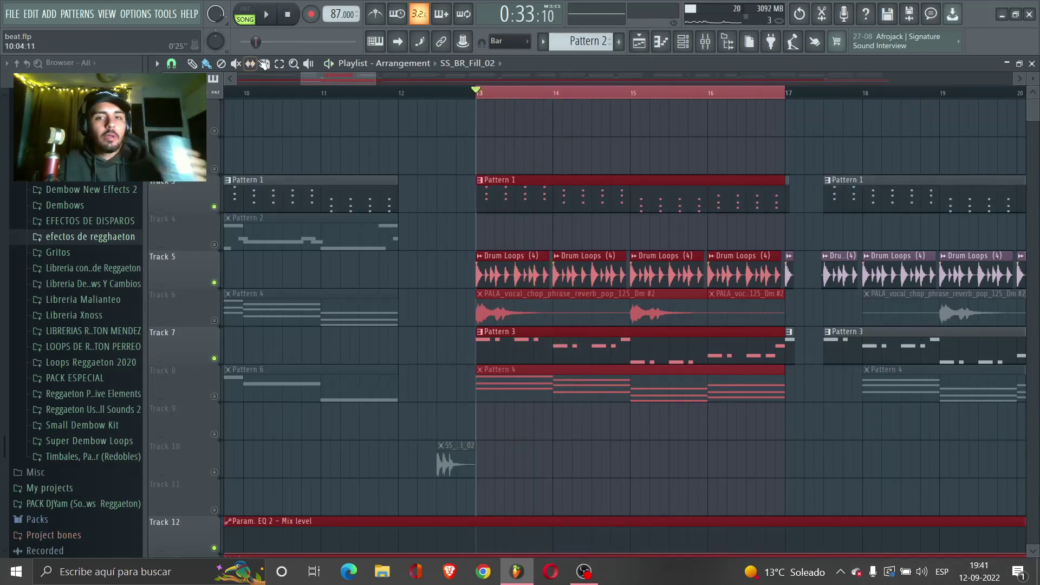
{"action": "left_click", "coordinate": [264, 64]}
{"action": "left_click", "coordinate": [269, 18]}
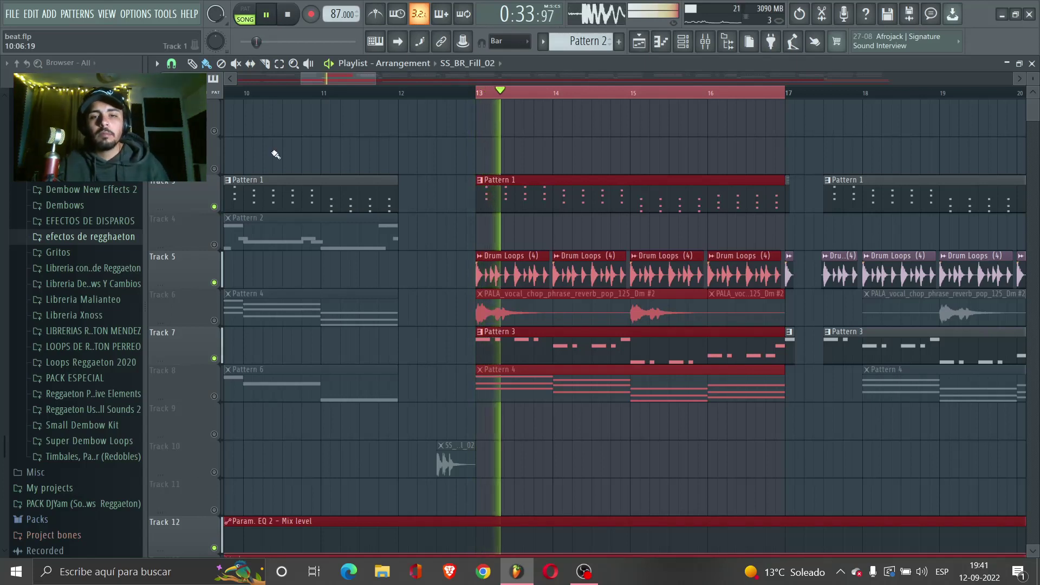
{"action": "key", "text": "space"}
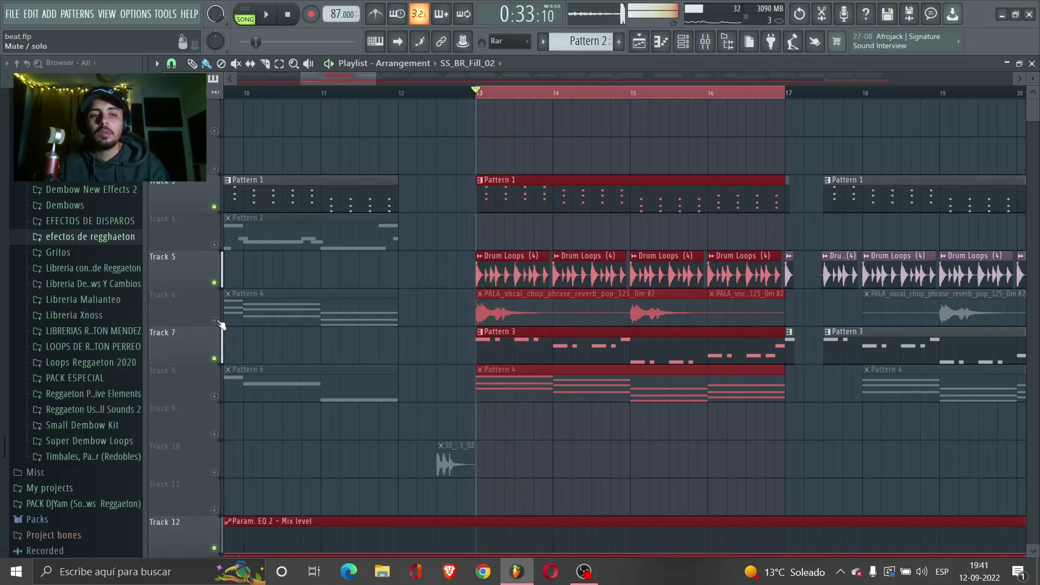
Unmute the PALA vocal chop on Track 6 and play the selected section with it.
{"action": "left_click", "coordinate": [214, 320]}
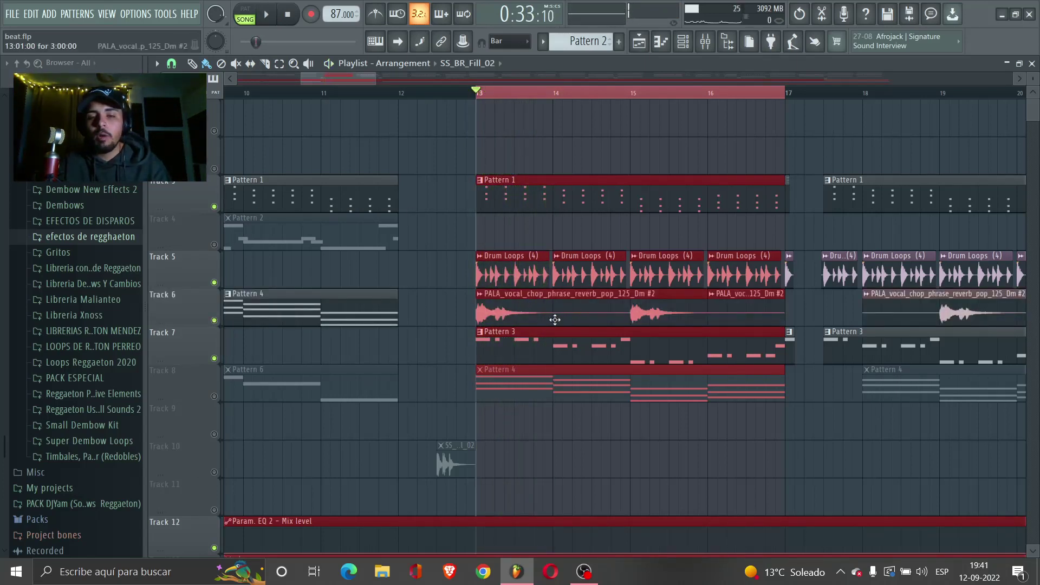
{"action": "key", "text": "space"}
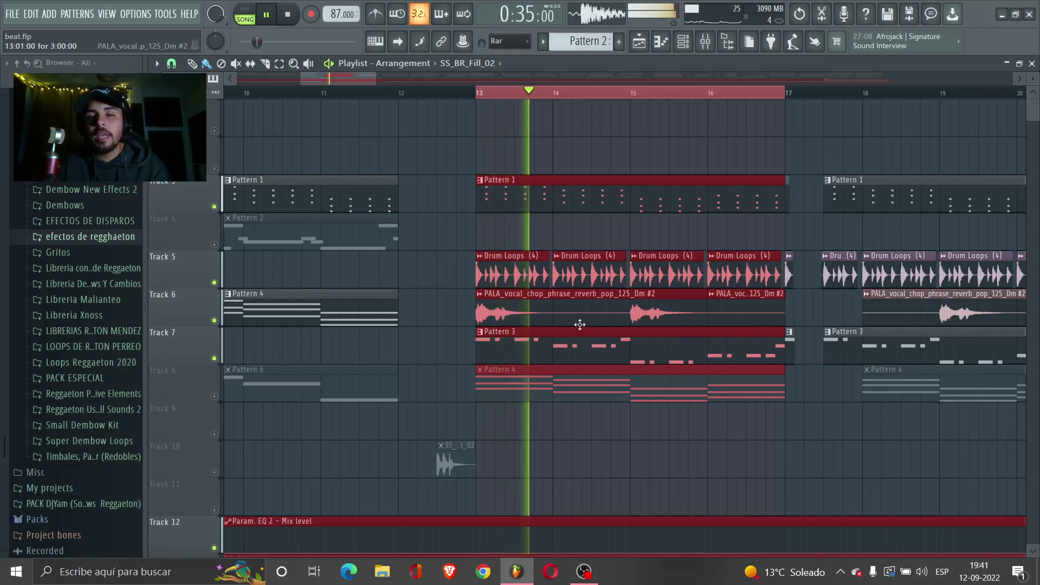
{"action": "key", "text": "space"}
Unmute Pattern 4 on Track 8 and play the selected section with all its instrumental layers.
{"action": "left_click", "coordinate": [214, 397]}
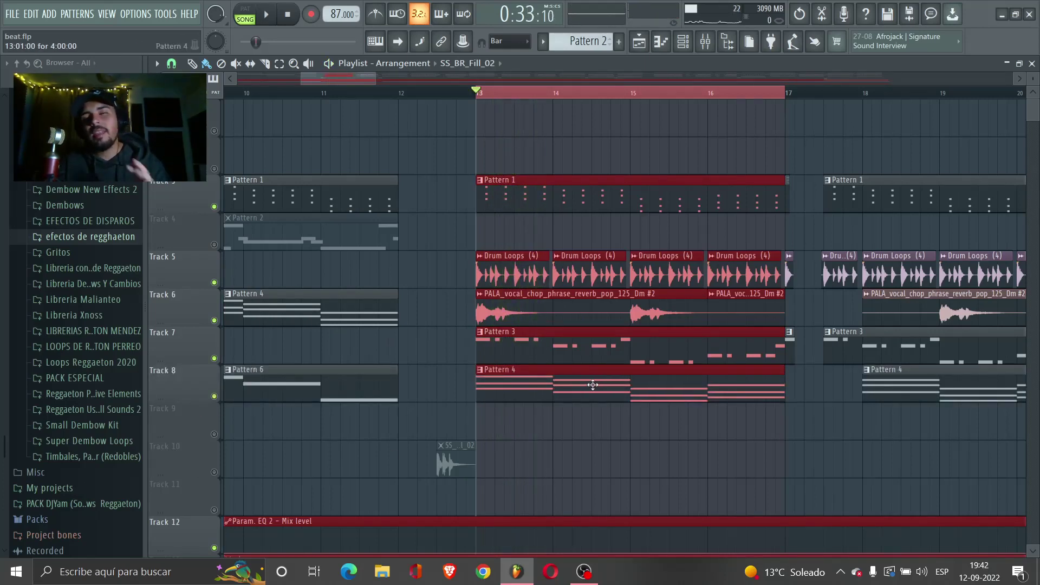
{"action": "key", "text": "space"}
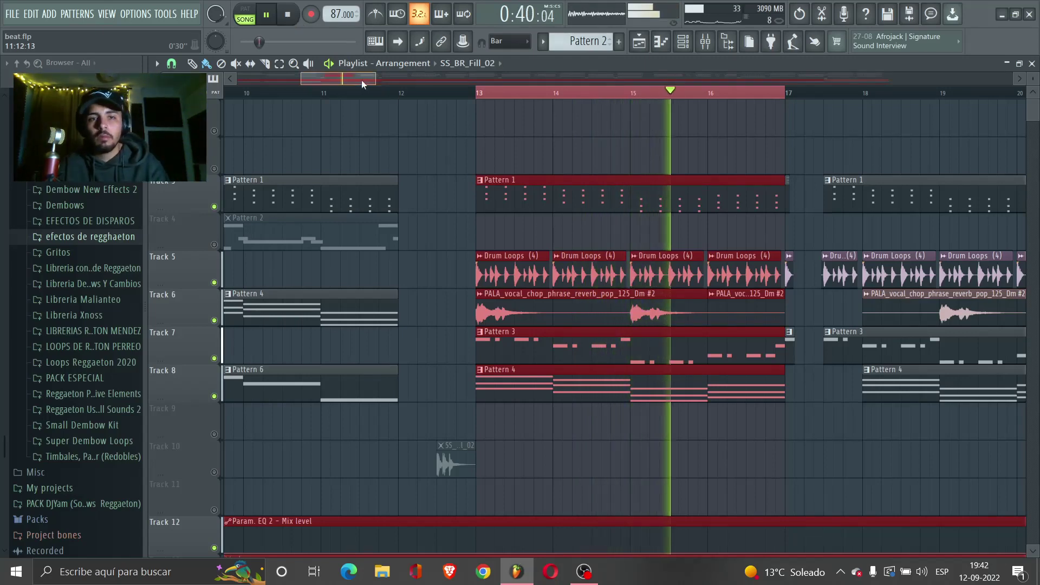
{"action": "left_click_drag", "start_coordinate": [362, 80], "coordinate": [374, 80]}
{"action": "key", "text": "space"}
Clear the timeline selection and unmute the voice clips on Tracks 14 and 15.
{"action": "left_click", "coordinate": [352, 94]}
{"action": "scroll", "coordinate": [297, 247], "scroll_direction": "down", "scroll_amount": 8}
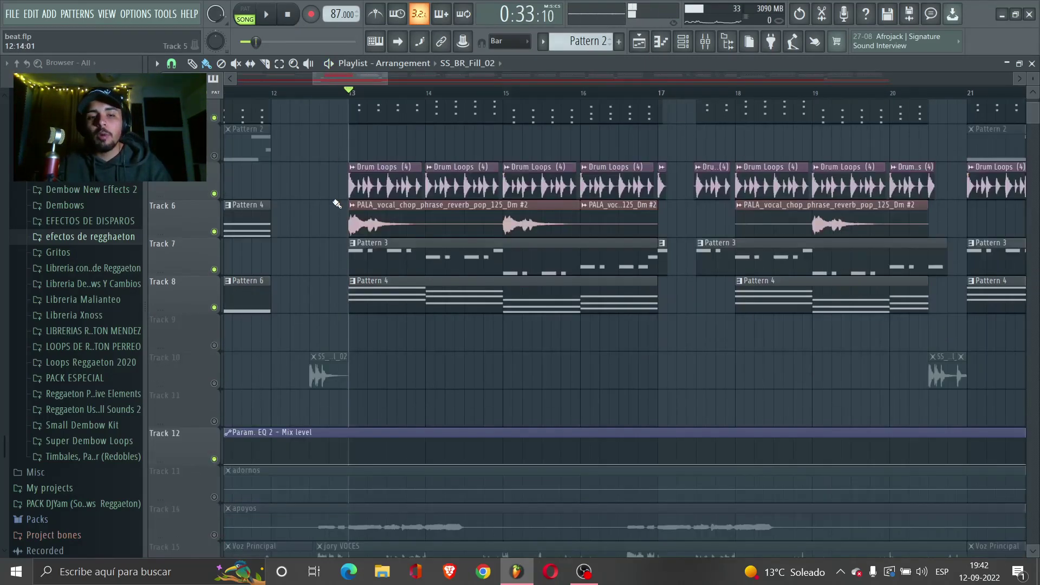
{"action": "left_click", "coordinate": [214, 358]}
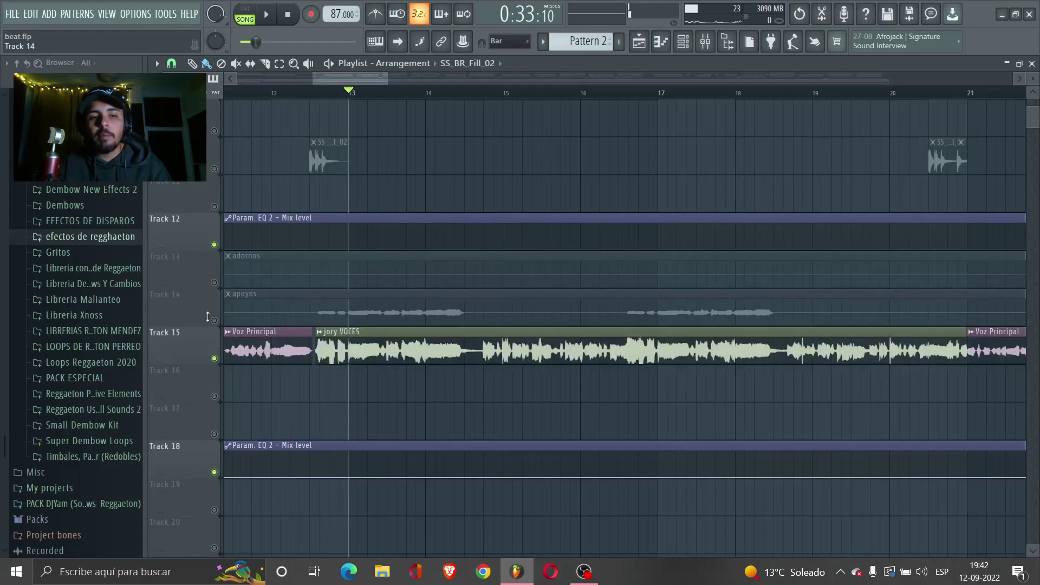
{"action": "left_click", "coordinate": [214, 320]}
{"action": "scroll", "coordinate": [313, 379], "scroll_direction": "up", "scroll_amount": 6}
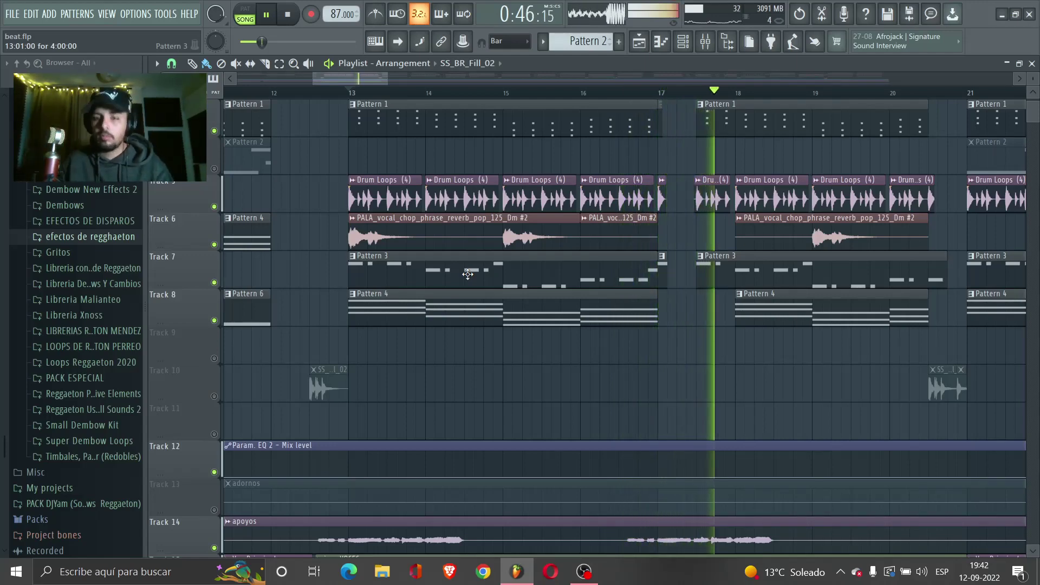
Play the song through the break after bar 17, stop, and move the playhead back to bar 16.
{"action": "scroll", "coordinate": [382, 77], "scroll_direction": "right", "scroll_amount": 2}
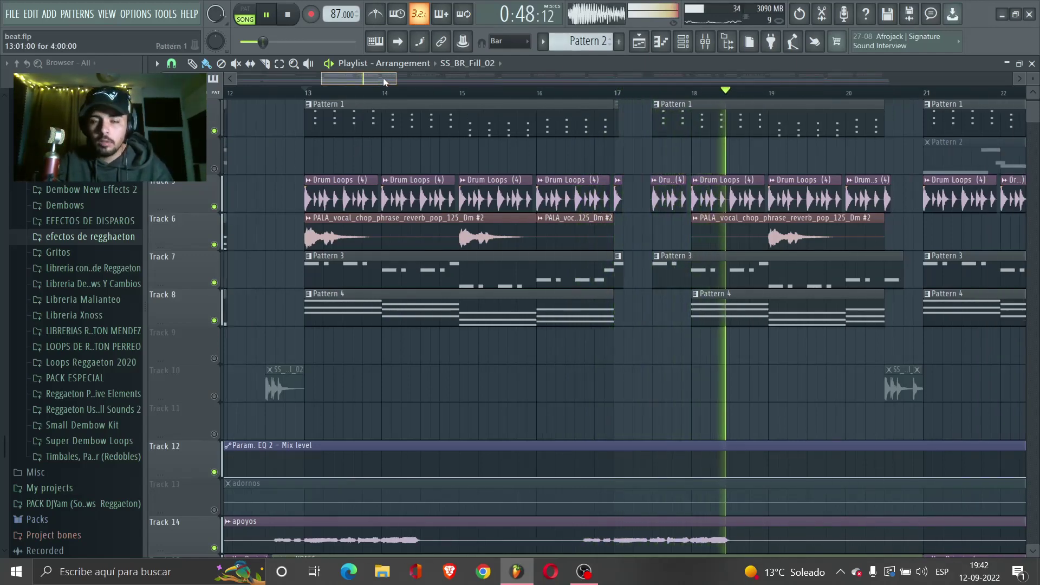
{"action": "left_click_drag", "start_coordinate": [386, 77], "coordinate": [396, 77]}
{"action": "key", "text": "space"}
{"action": "left_click", "coordinate": [363, 93]}
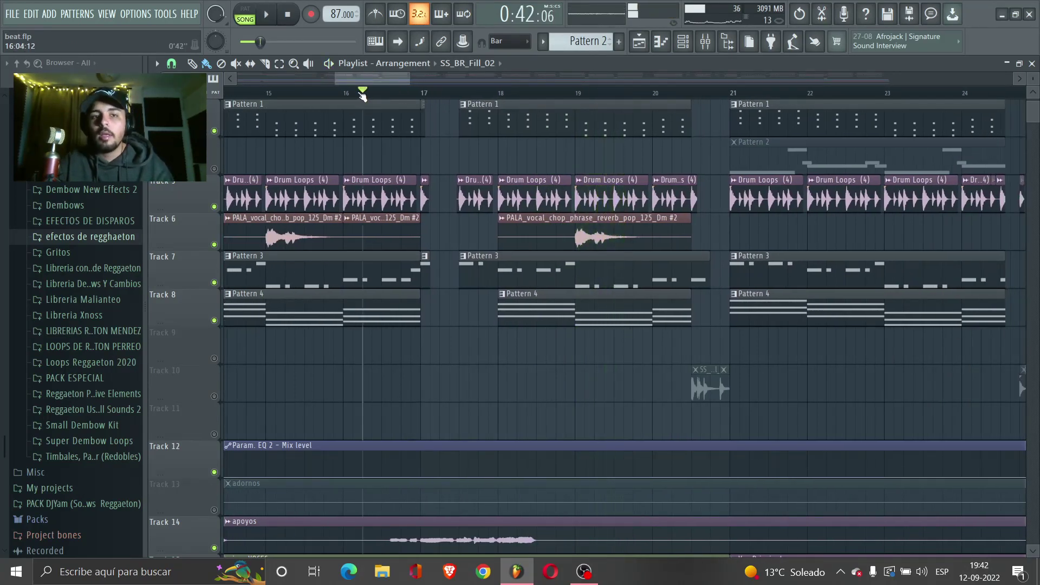
{"action": "scroll", "coordinate": [262, 309], "scroll_direction": "down", "scroll_amount": 6}
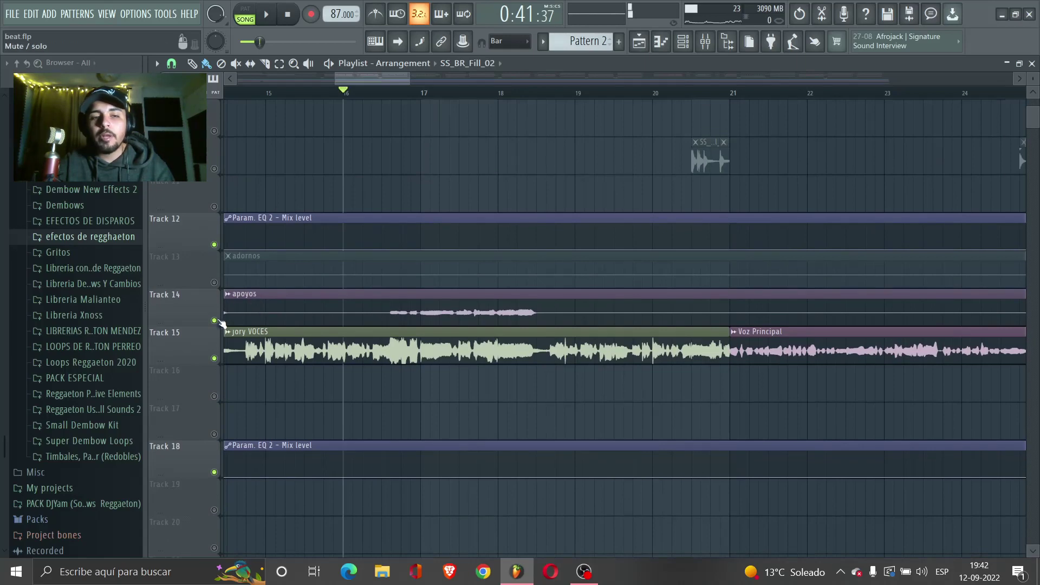
Mute the voice clips on Tracks 14 and 15 and play the instrumental from bar 16 to bar 18, ending with playback stopped.
{"action": "left_click", "coordinate": [214, 321]}
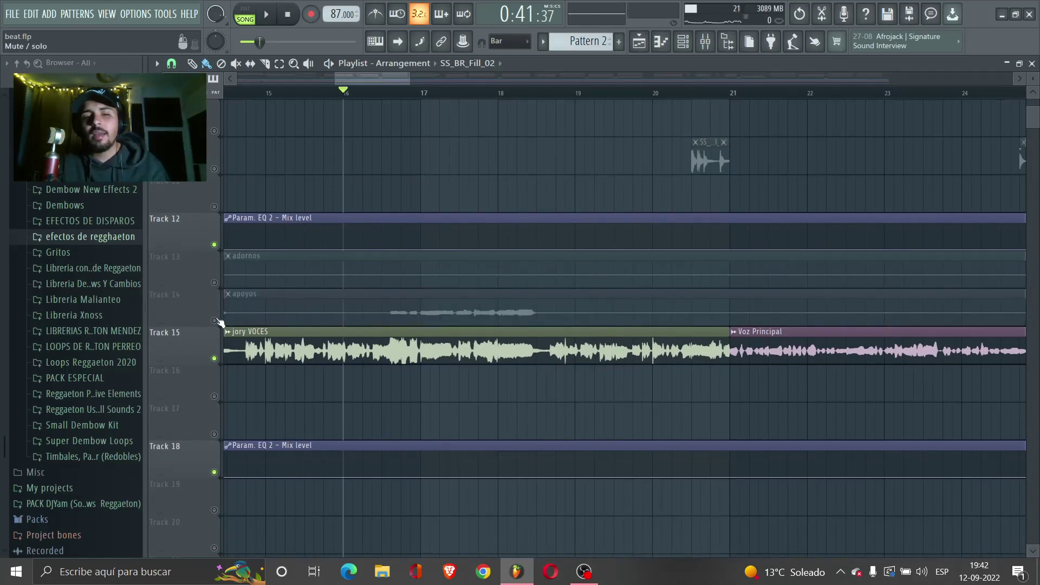
{"action": "left_click", "coordinate": [214, 321]}
{"action": "left_click", "coordinate": [215, 320]}
{"action": "key", "text": "space"}
{"action": "left_click", "coordinate": [214, 359]}
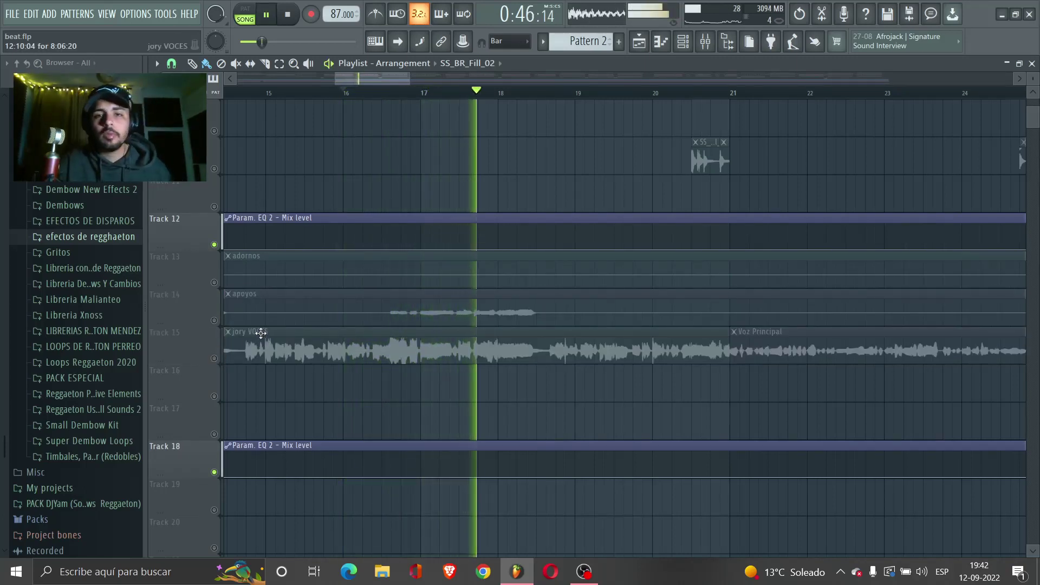
{"action": "scroll", "coordinate": [456, 303], "scroll_direction": "up", "scroll_amount": 5}
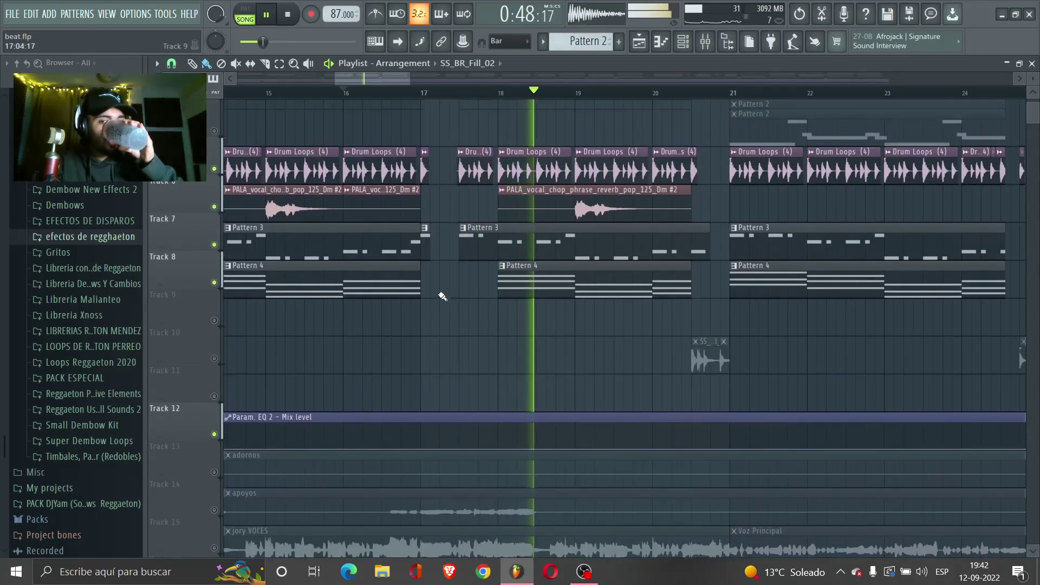
{"action": "scroll", "coordinate": [443, 297], "scroll_direction": "up", "scroll_amount": 1}
{"action": "key", "text": "space"}
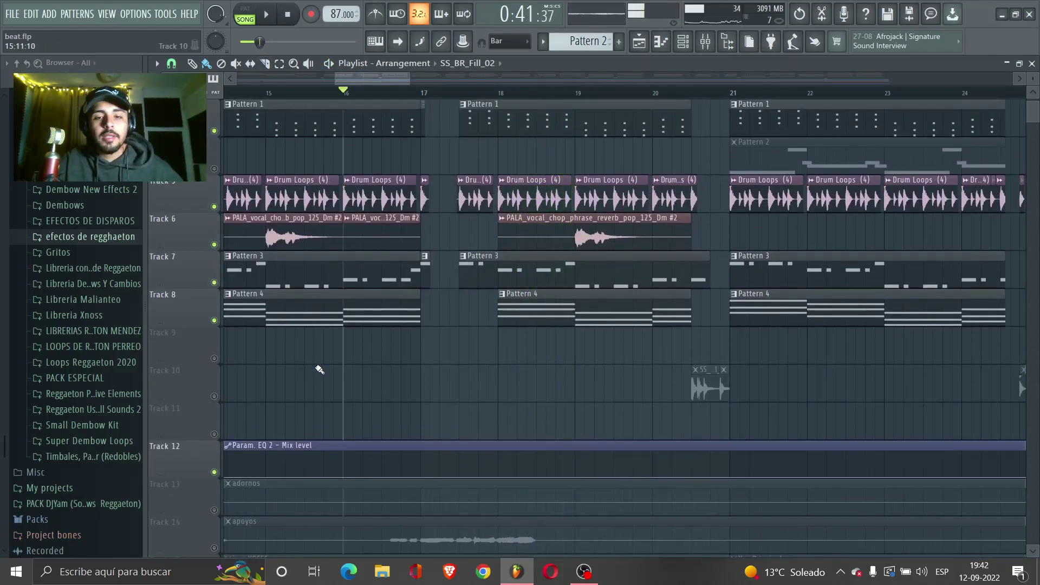
Unmute all the playlist tracks, including the voice clips and the fills on Track 10.
{"action": "scroll", "coordinate": [320, 370], "scroll_direction": "down", "scroll_amount": 4}
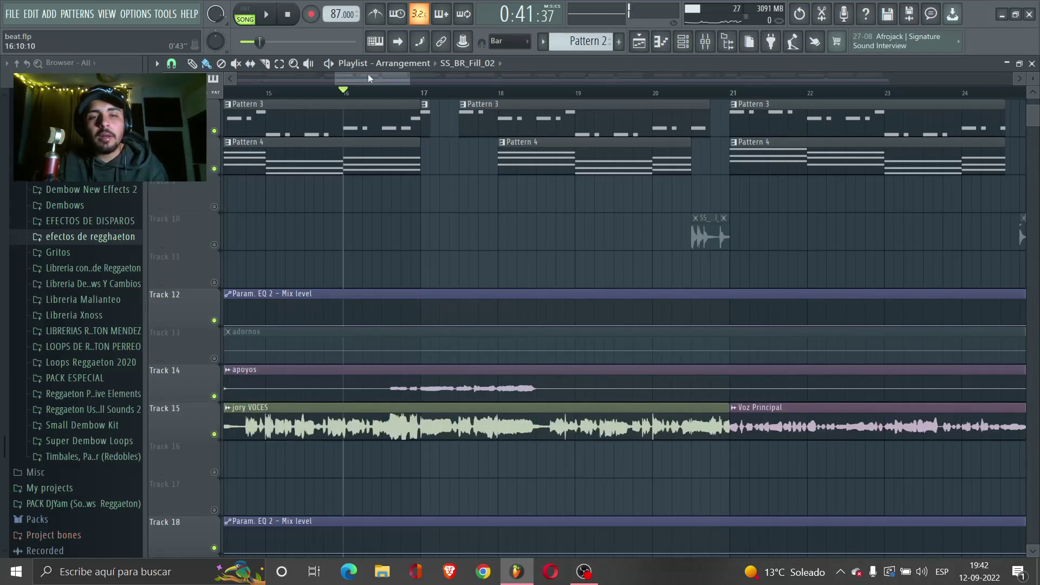
{"action": "left_click_drag", "start_coordinate": [379, 80], "coordinate": [417, 79]}
{"action": "scroll", "coordinate": [467, 139], "scroll_direction": "up", "scroll_amount": 4}
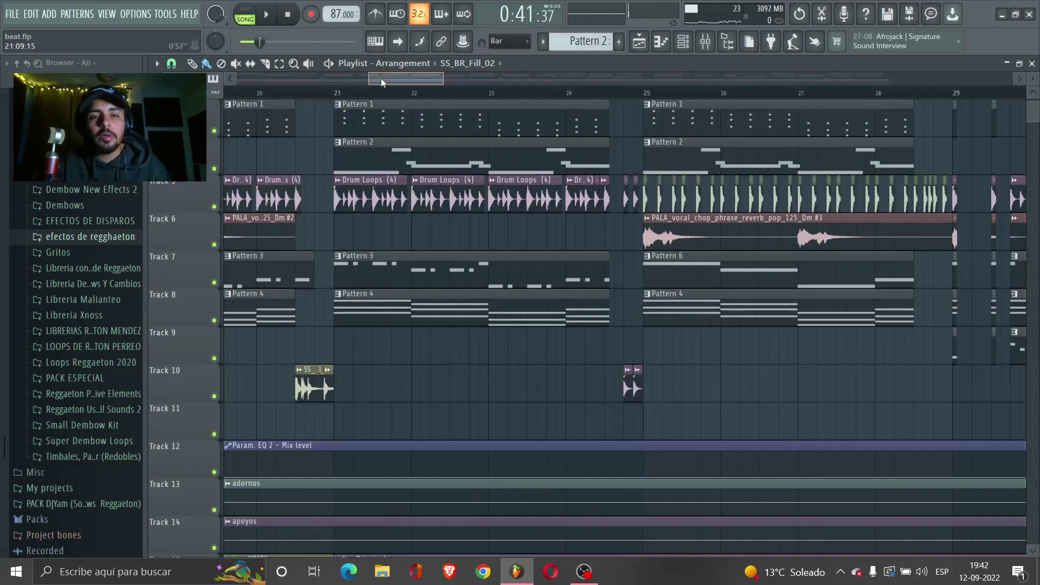
{"action": "left_click_drag", "start_coordinate": [381, 78], "coordinate": [365, 78]}
{"action": "scroll", "coordinate": [389, 152], "scroll_direction": "up", "scroll_amount": 2}
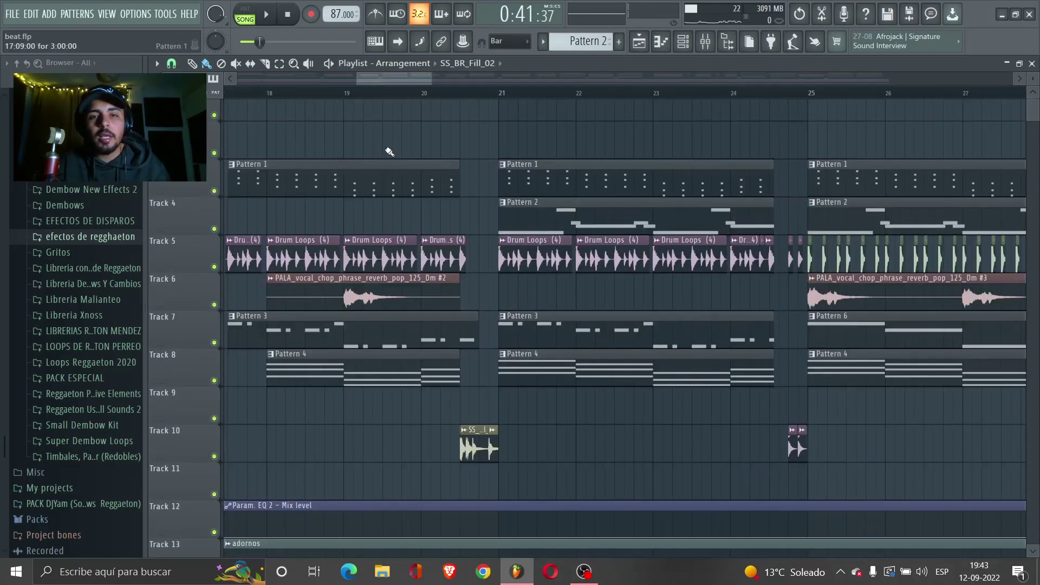
Play the song from between bars 19 and 20 through the Track 10 fill into the bar 21 section, and stop.
{"action": "scroll", "coordinate": [389, 152], "scroll_direction": "up", "scroll_amount": 1}
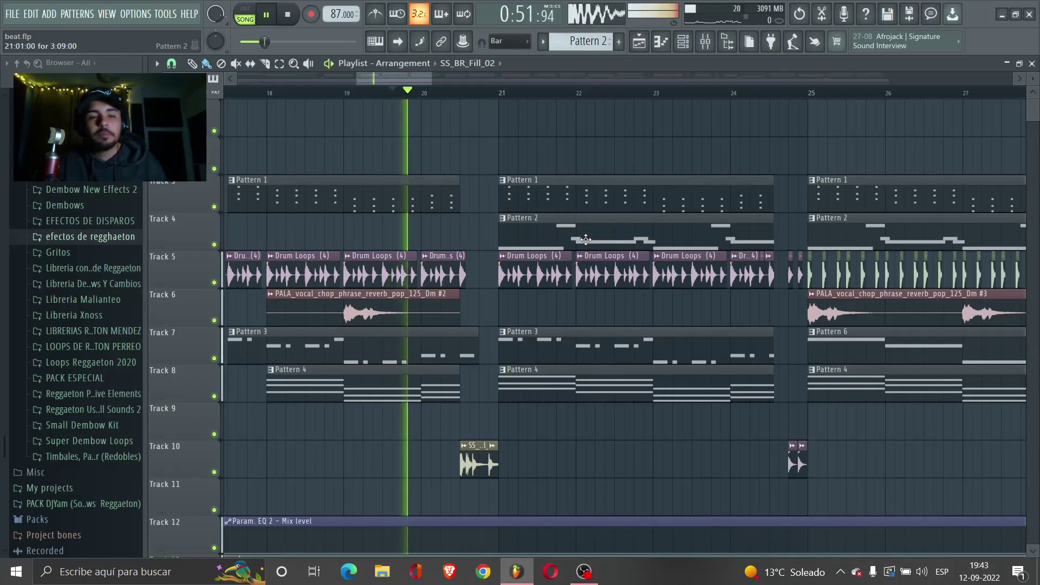
{"action": "scroll", "coordinate": [490, 328], "scroll_direction": "down", "scroll_amount": 2}
{"action": "scroll", "coordinate": [490, 328], "scroll_direction": "down", "scroll_amount": 2}
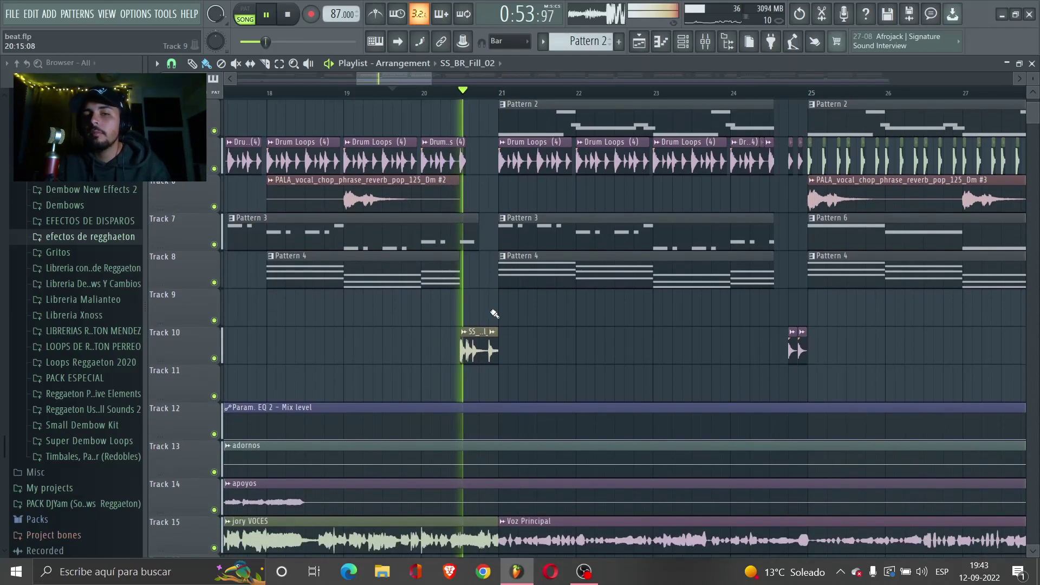
{"action": "scroll", "coordinate": [491, 311], "scroll_direction": "down", "scroll_amount": 1}
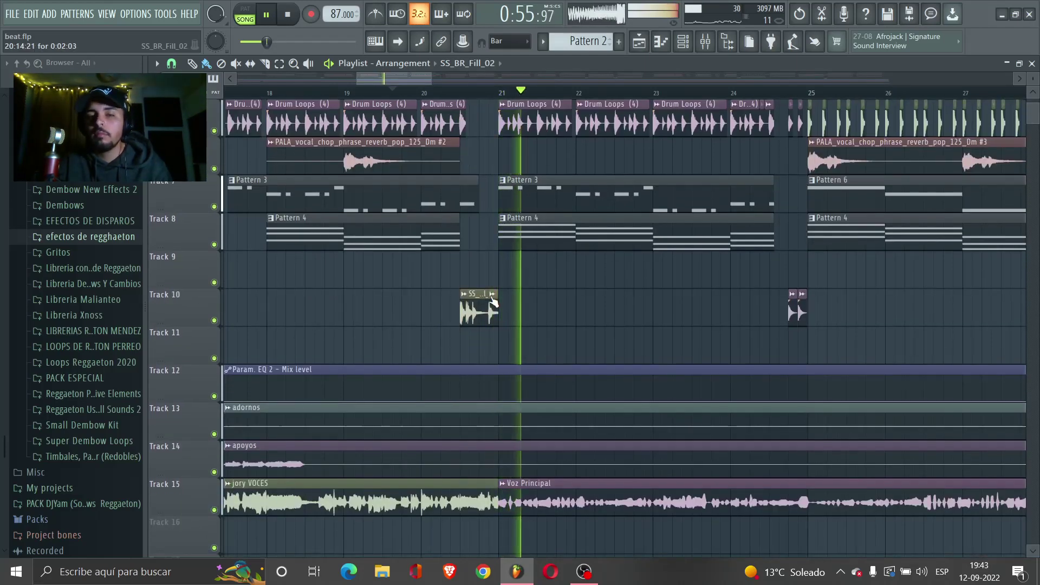
{"action": "scroll", "coordinate": [493, 301], "scroll_direction": "down", "scroll_amount": 1}
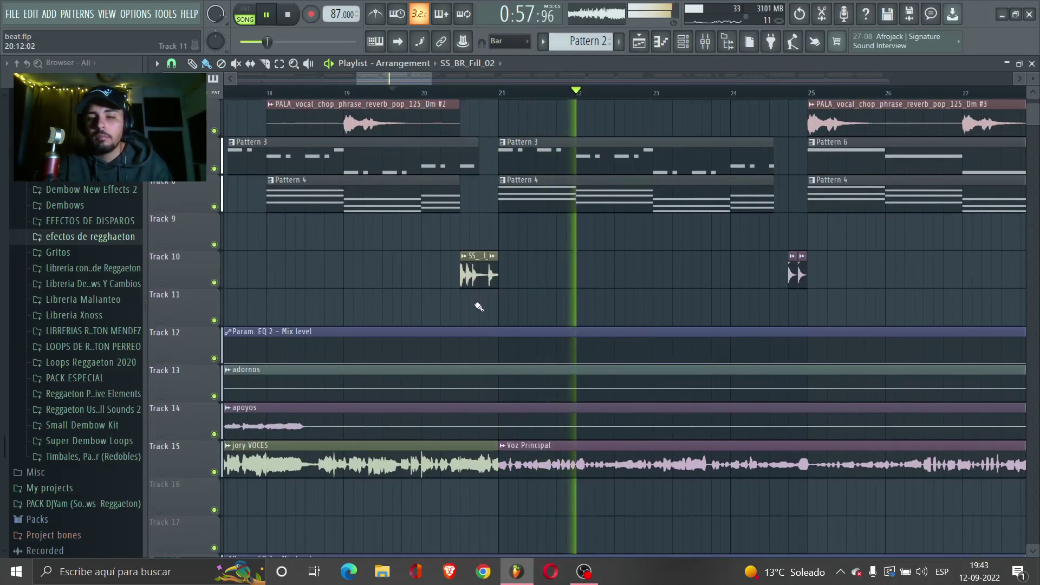
{"action": "scroll", "coordinate": [487, 303], "scroll_direction": "up", "scroll_amount": 3}
{"action": "scroll", "coordinate": [486, 337], "scroll_direction": "up", "scroll_amount": 2}
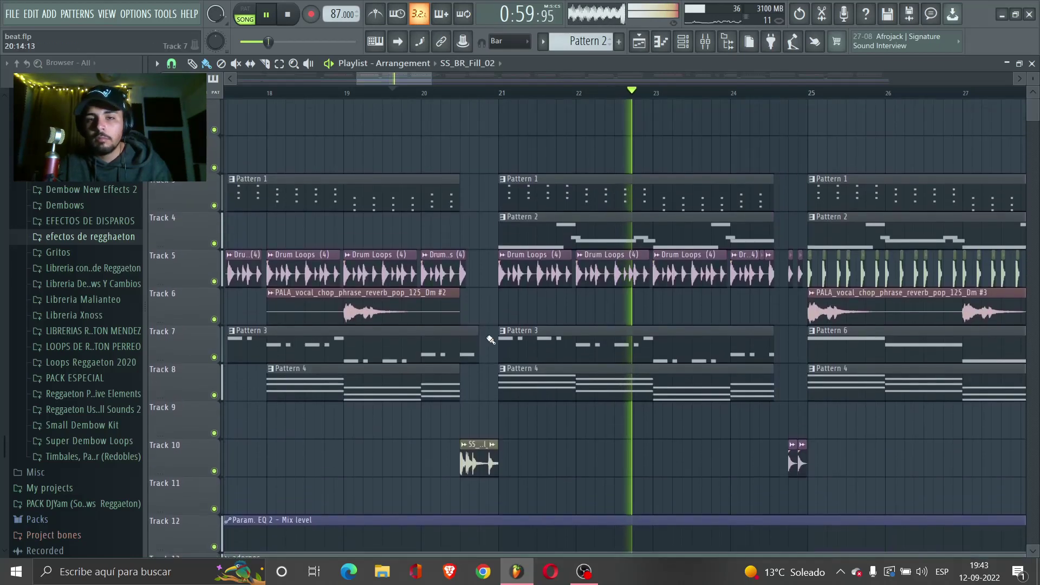
{"action": "scroll", "coordinate": [489, 338], "scroll_direction": "down", "scroll_amount": 3}
{"action": "scroll", "coordinate": [491, 339], "scroll_direction": "up", "scroll_amount": 2}
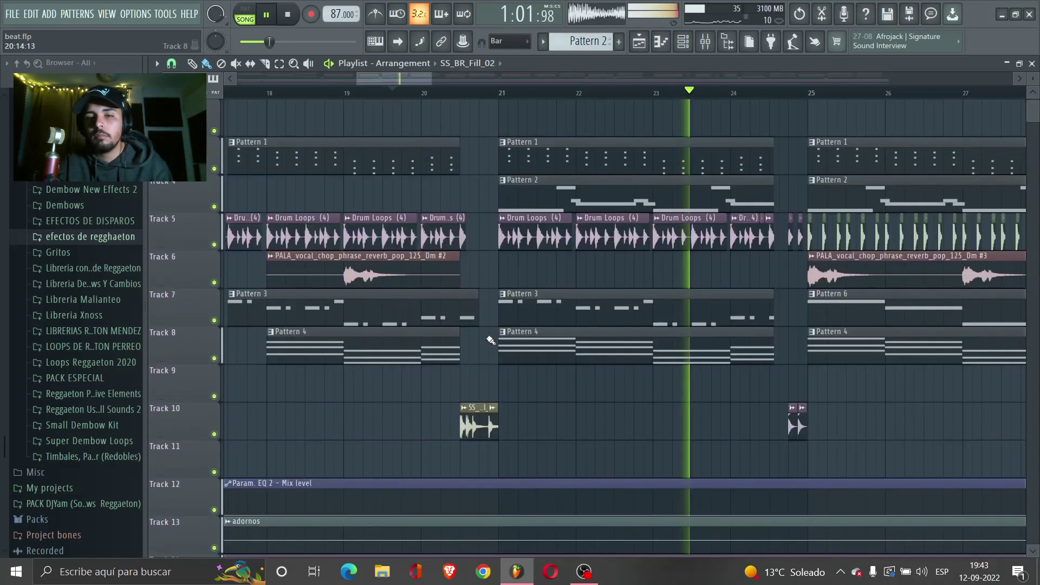
{"action": "scroll", "coordinate": [490, 339], "scroll_direction": "down", "scroll_amount": 2}
{"action": "key", "text": "space"}
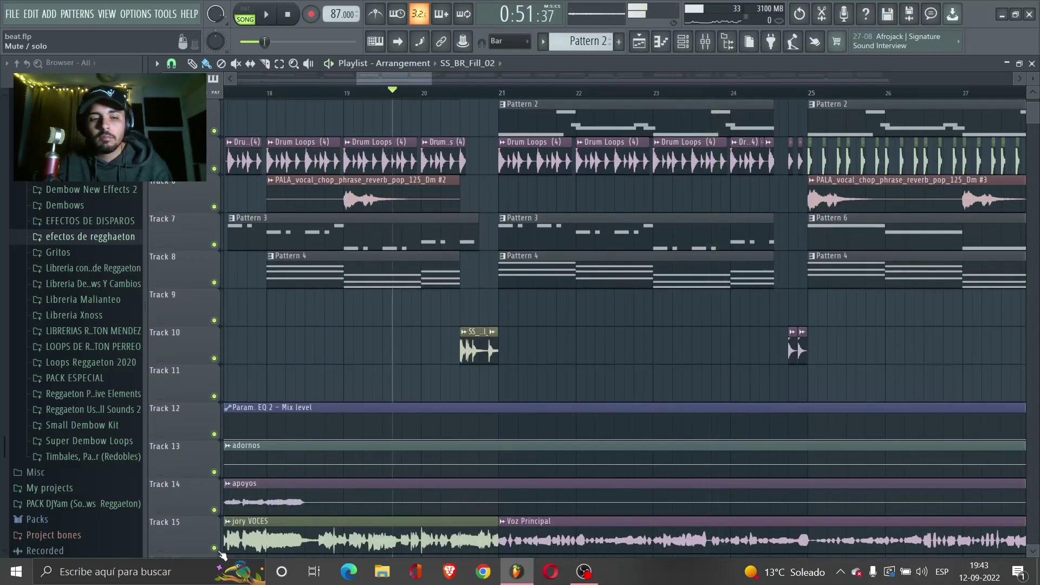
Replay the song from just after bar 20 through the section starting at bar 21, stopping after bar 24.
{"action": "scroll", "coordinate": [391, 407], "scroll_direction": "up", "scroll_amount": 3}
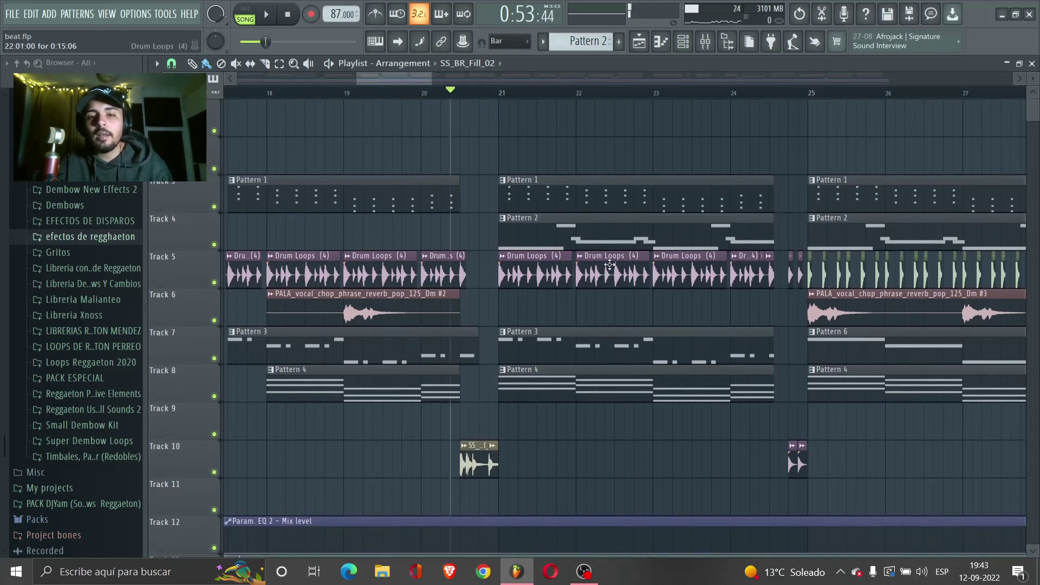
{"action": "key", "text": "space"}
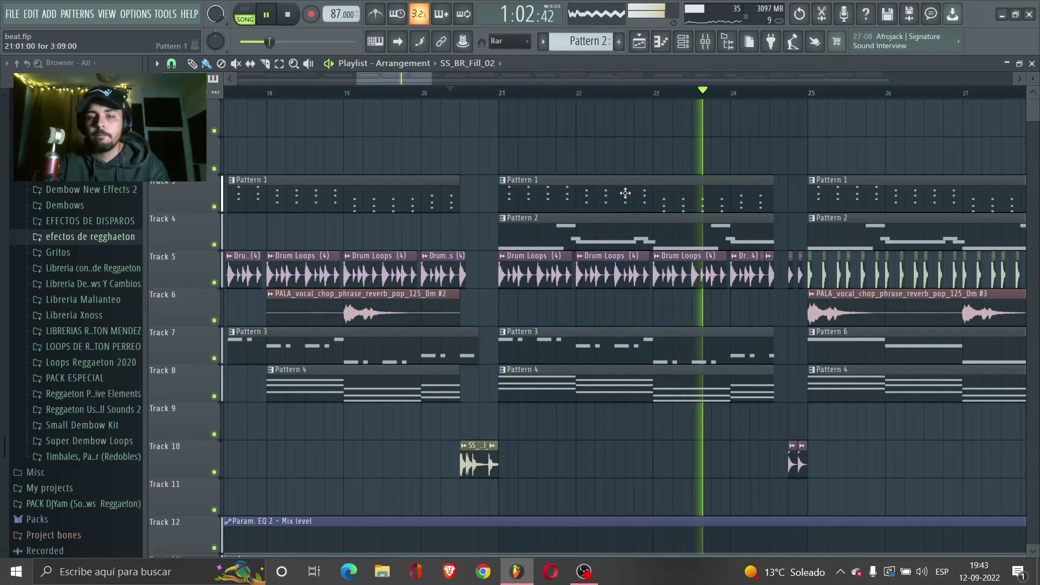
{"action": "scroll", "coordinate": [752, 254], "scroll_direction": "down", "scroll_amount": 1}
{"action": "scroll", "coordinate": [752, 255], "scroll_direction": "down", "scroll_amount": 3}
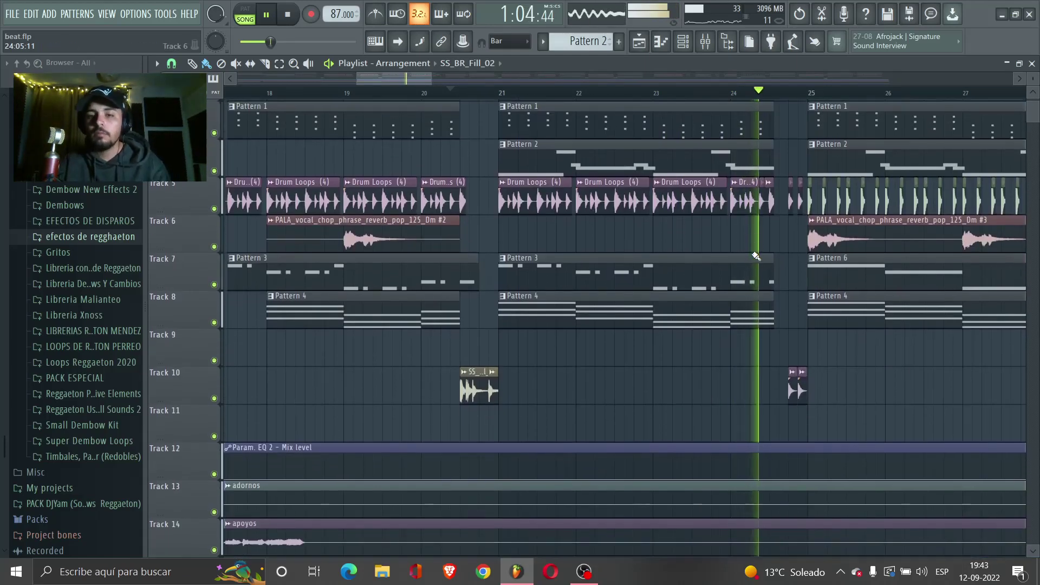
{"action": "key", "text": "space"}
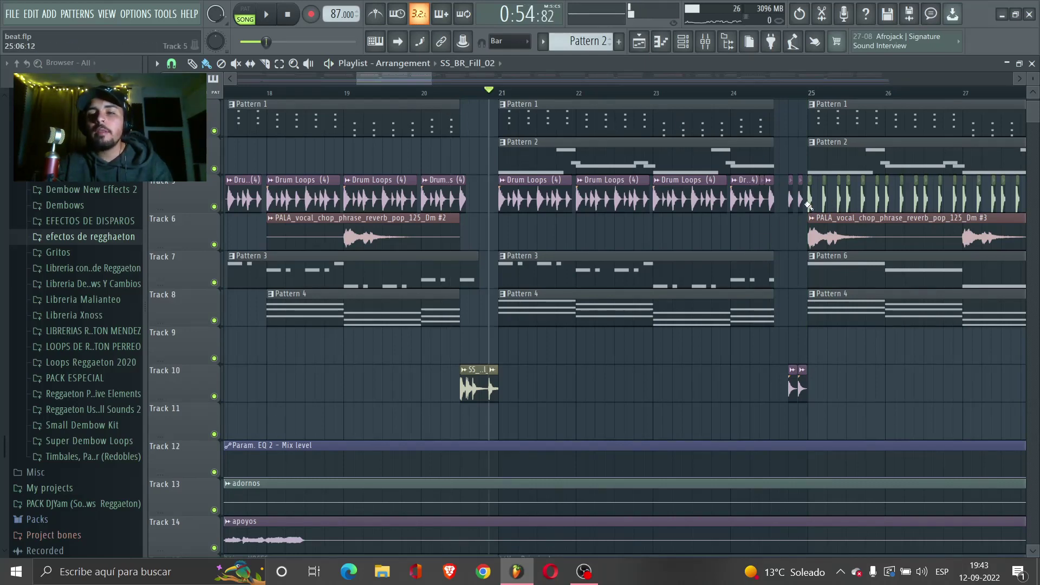
Widen the playlist view to bars 18 to 30 and unmute the voice clips on Track 15.
{"action": "left_click_drag", "start_coordinate": [427, 82], "coordinate": [448, 79]}
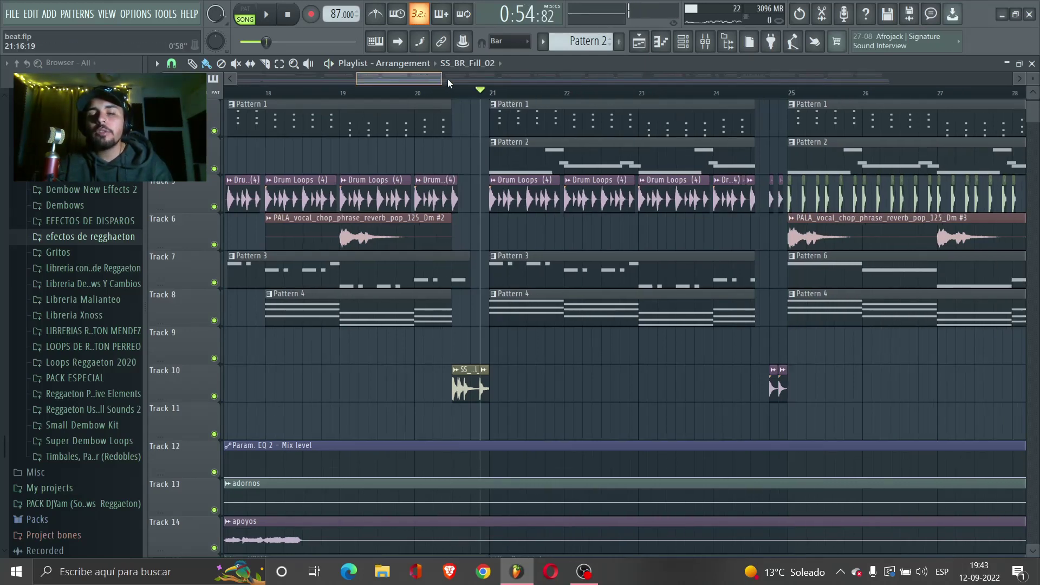
{"action": "scroll", "coordinate": [433, 330], "scroll_direction": "down", "scroll_amount": 5}
{"action": "scroll", "coordinate": [434, 330], "scroll_direction": "down", "scroll_amount": 2}
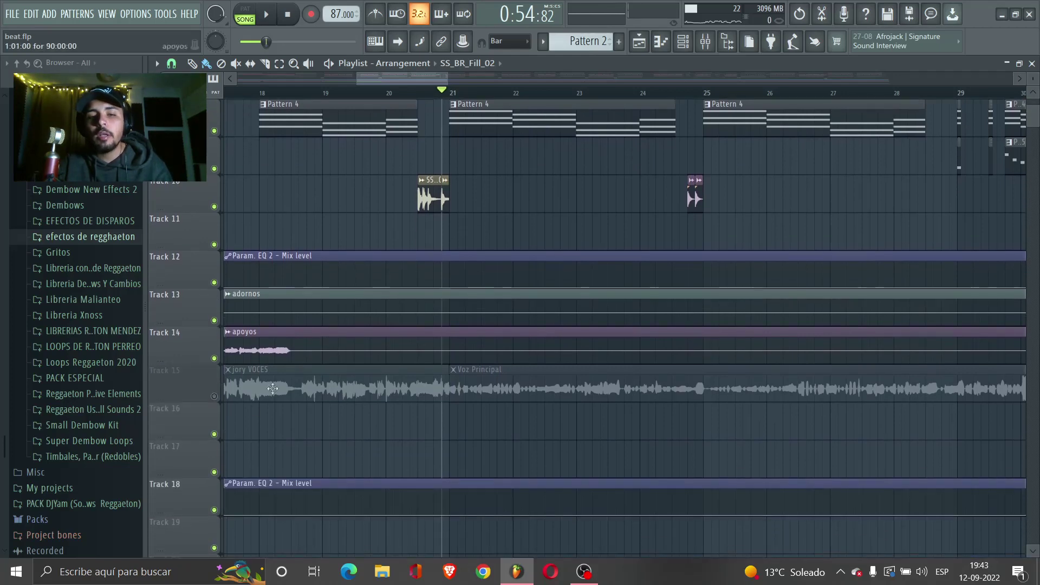
{"action": "left_click", "coordinate": [214, 398]}
{"action": "scroll", "coordinate": [414, 418], "scroll_direction": "up", "scroll_amount": 6}
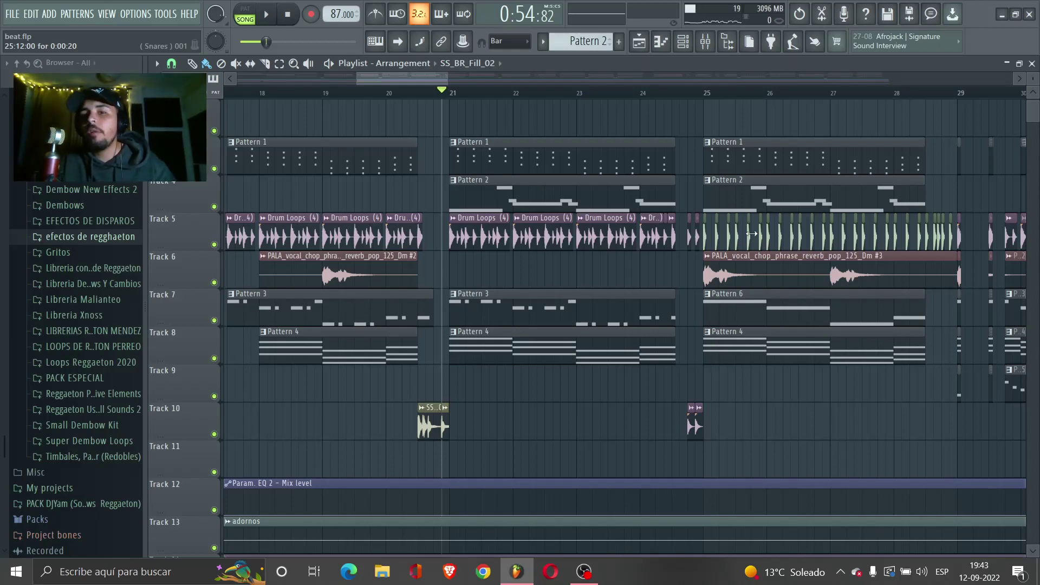
{"action": "scroll", "coordinate": [763, 228], "scroll_direction": "down", "scroll_amount": 5}
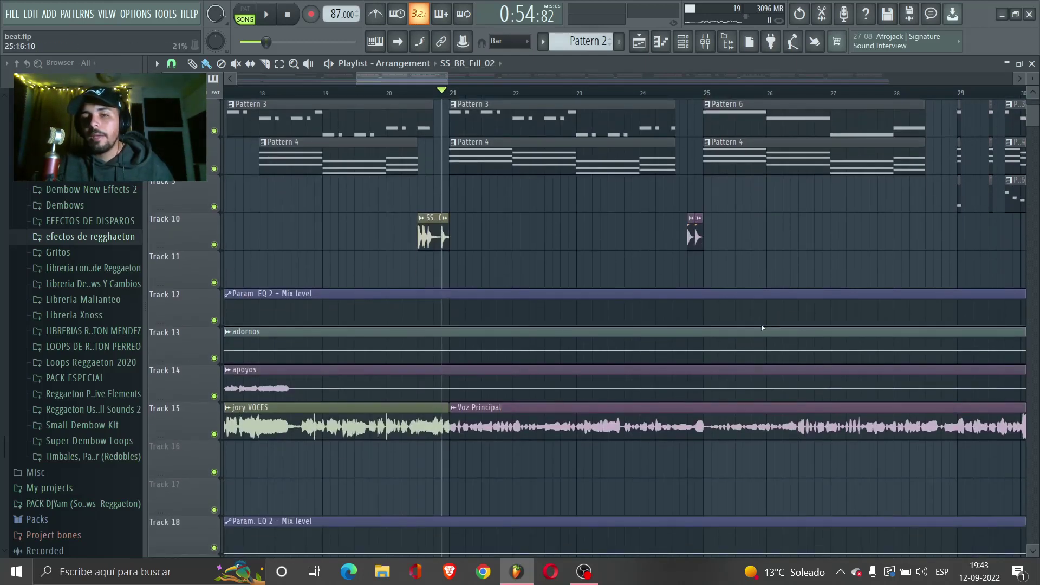
{"action": "scroll", "coordinate": [760, 327], "scroll_direction": "up", "scroll_amount": 5}
{"action": "scroll", "coordinate": [770, 329], "scroll_direction": "up", "scroll_amount": 1}
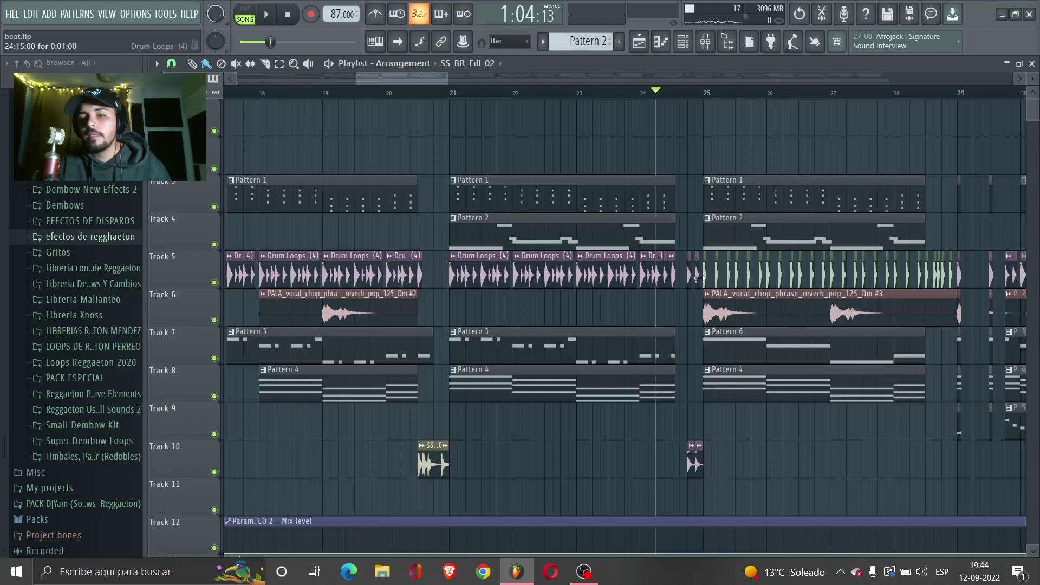
Audition the ( Snares ) 001 sample from Track 10 before bar 25, and play the song from bar 24 past bar 26.
{"action": "double_click", "coordinate": [695, 464]}
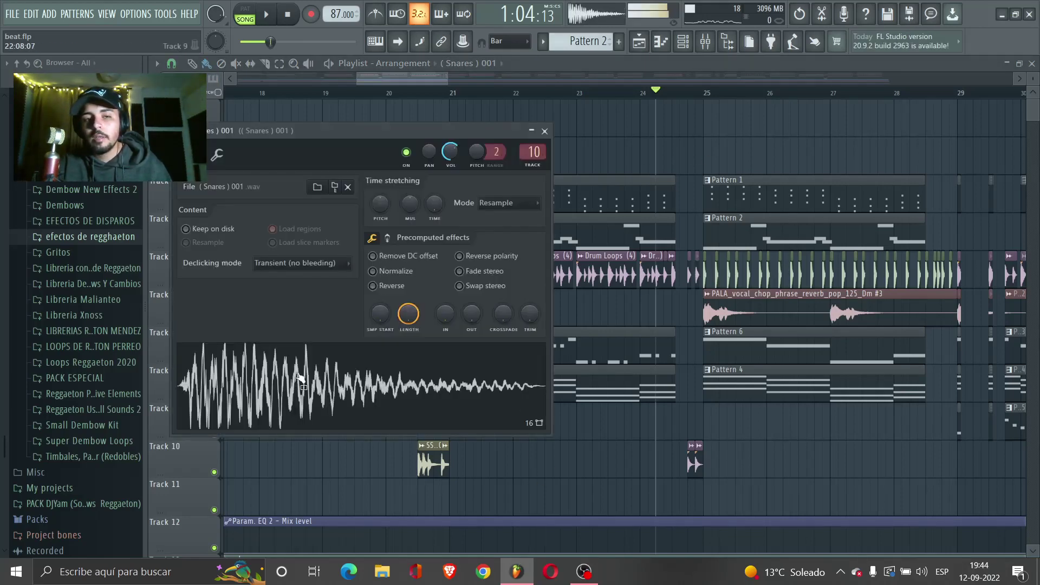
{"action": "left_click", "coordinate": [414, 79]}
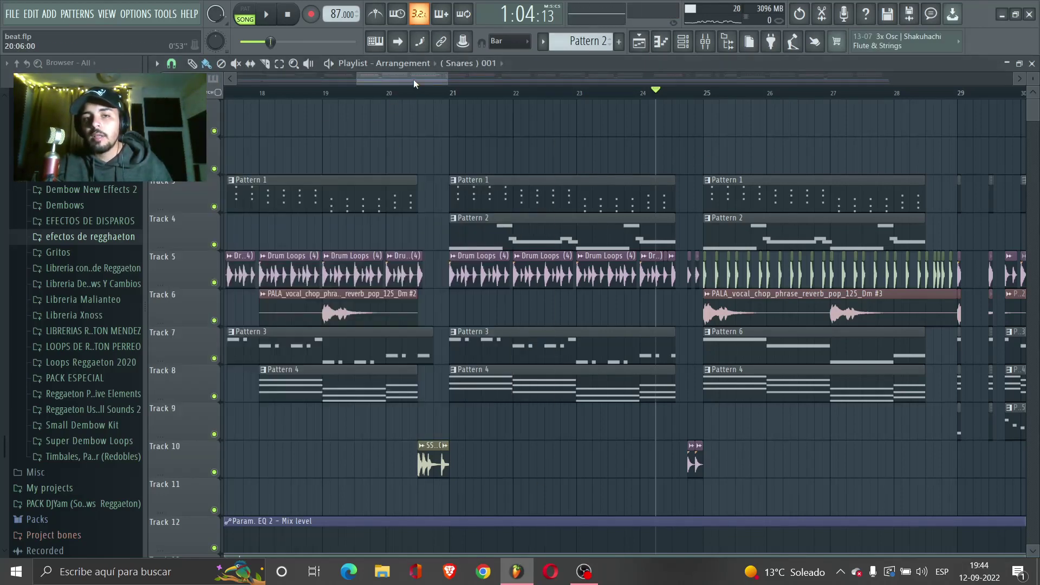
{"action": "key", "text": "space"}
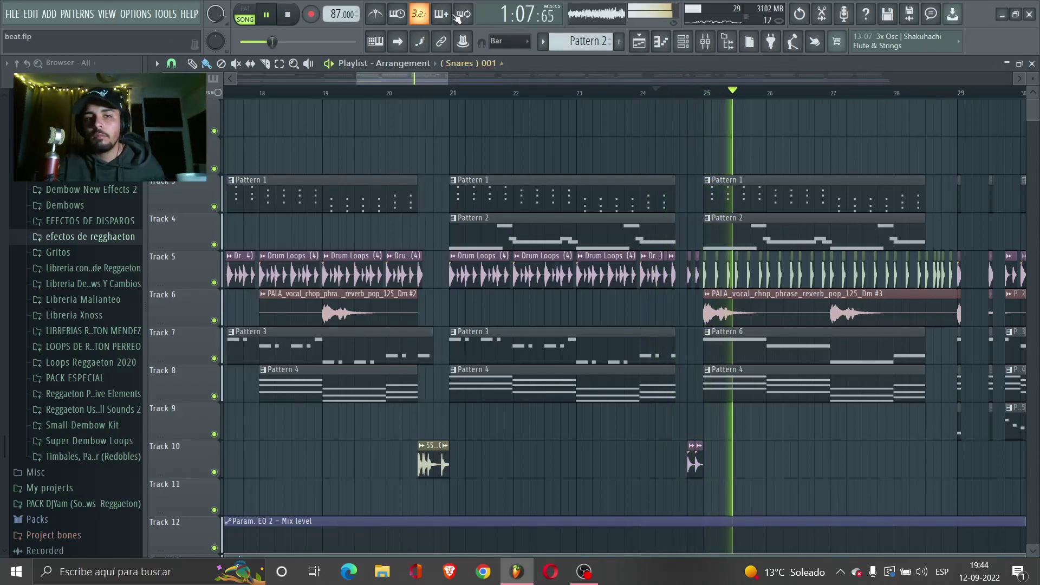
{"action": "left_click_drag", "start_coordinate": [420, 73], "coordinate": [440, 80]}
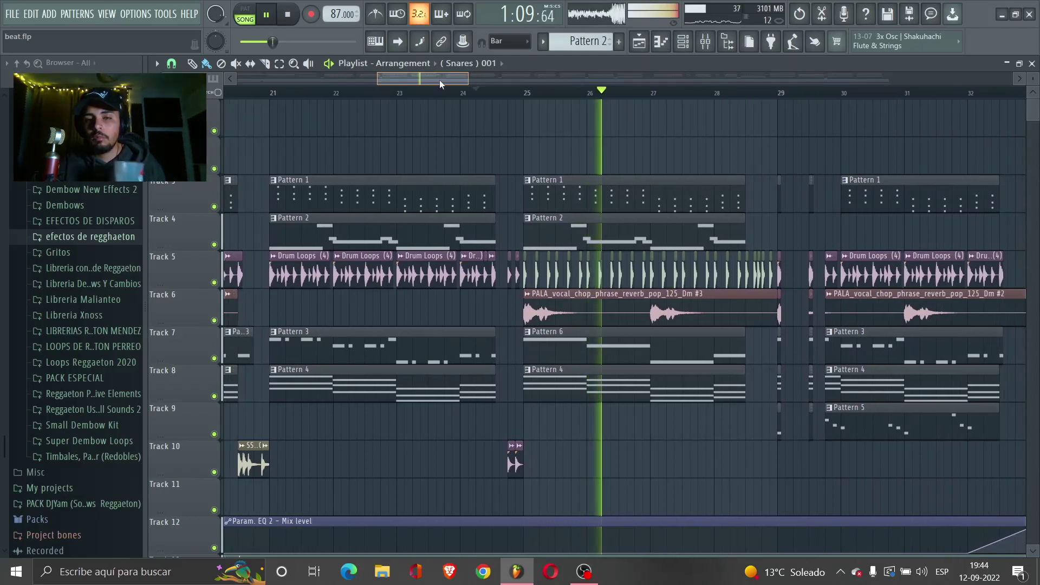
{"action": "left_click", "coordinate": [296, 16]}
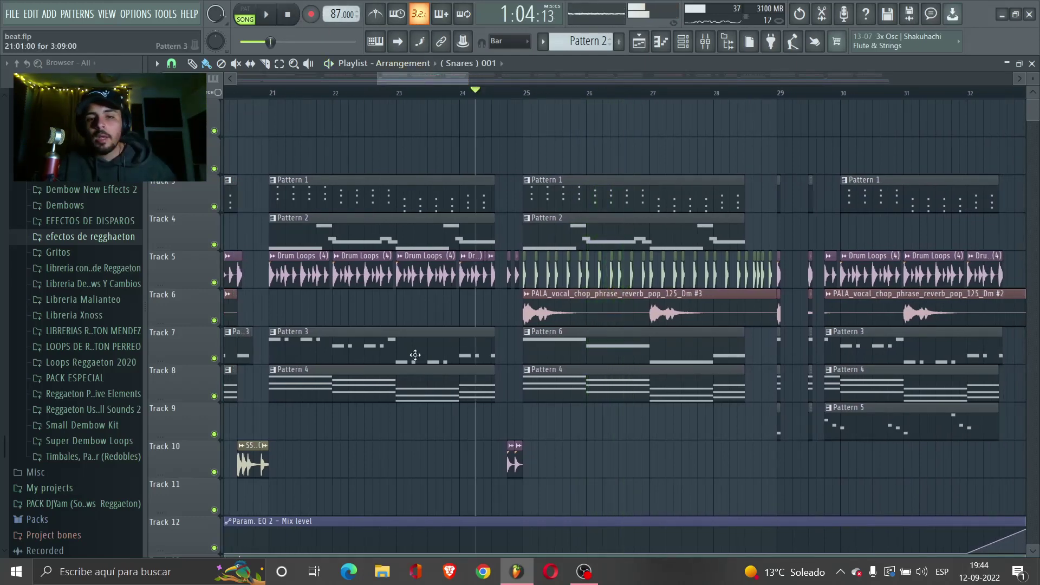
Solo Track 7, play the start of Pattern 3 at bar 21 on its own, and remove the solo.
{"action": "right_click", "coordinate": [214, 359]}
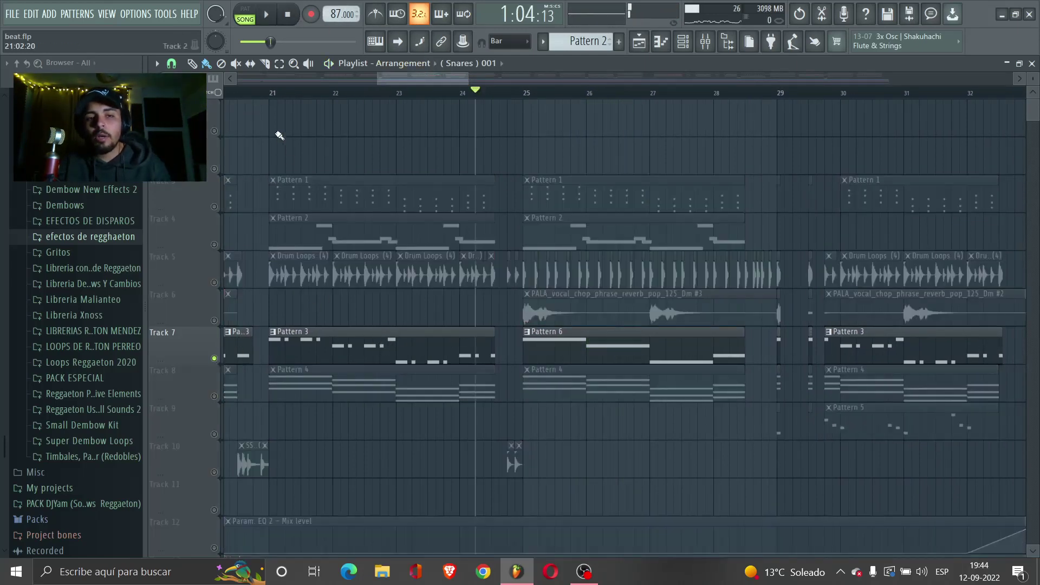
{"action": "key", "text": "space"}
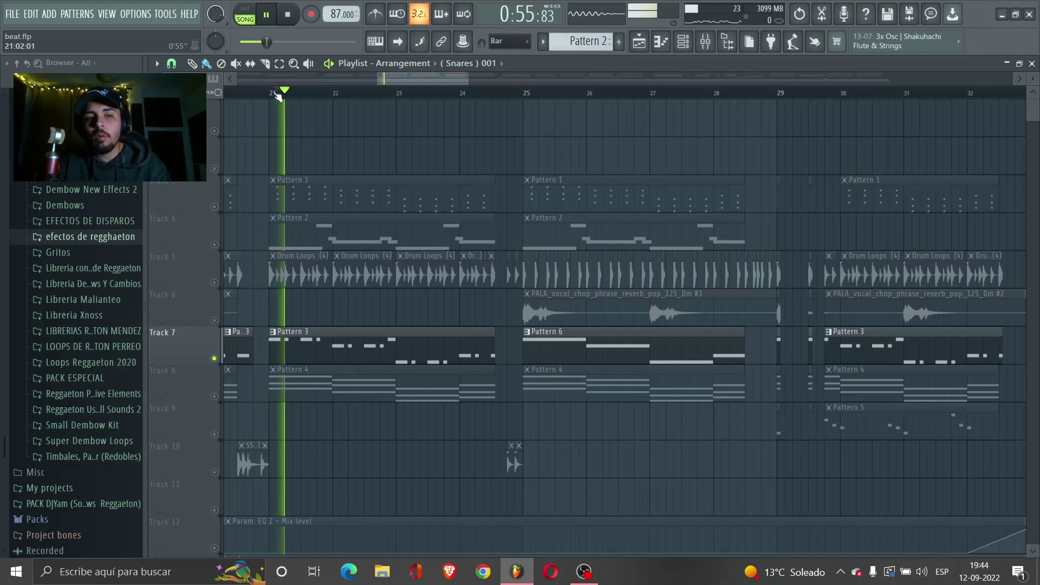
{"action": "key", "text": "space"}
{"action": "right_click", "coordinate": [214, 359]}
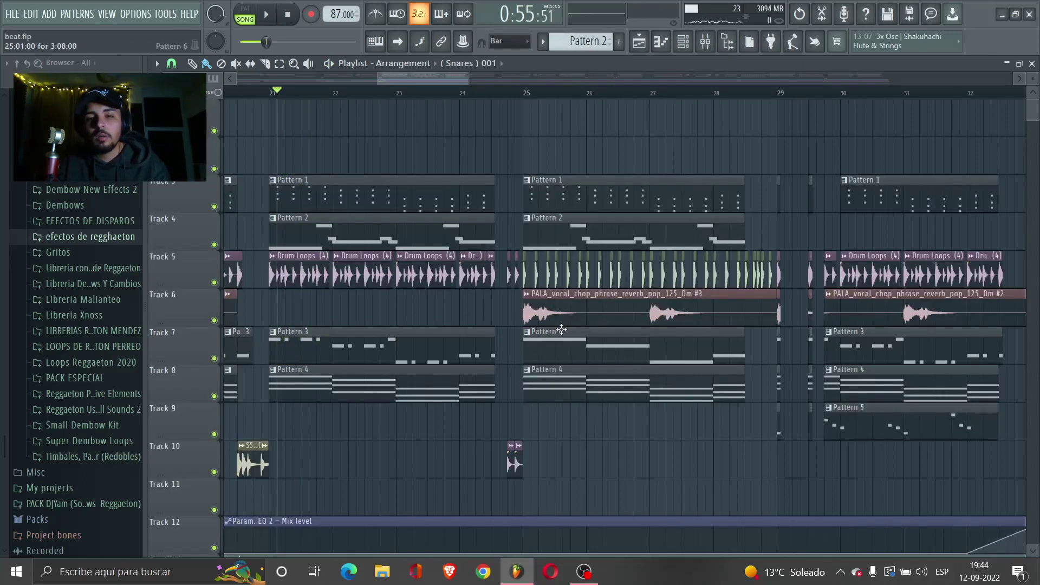
Play the song from the snare hits just before bar 25 through the Pattern 6 section, stopping after bar 28.
{"action": "scroll", "coordinate": [595, 269], "scroll_direction": "up", "scroll_amount": 2}
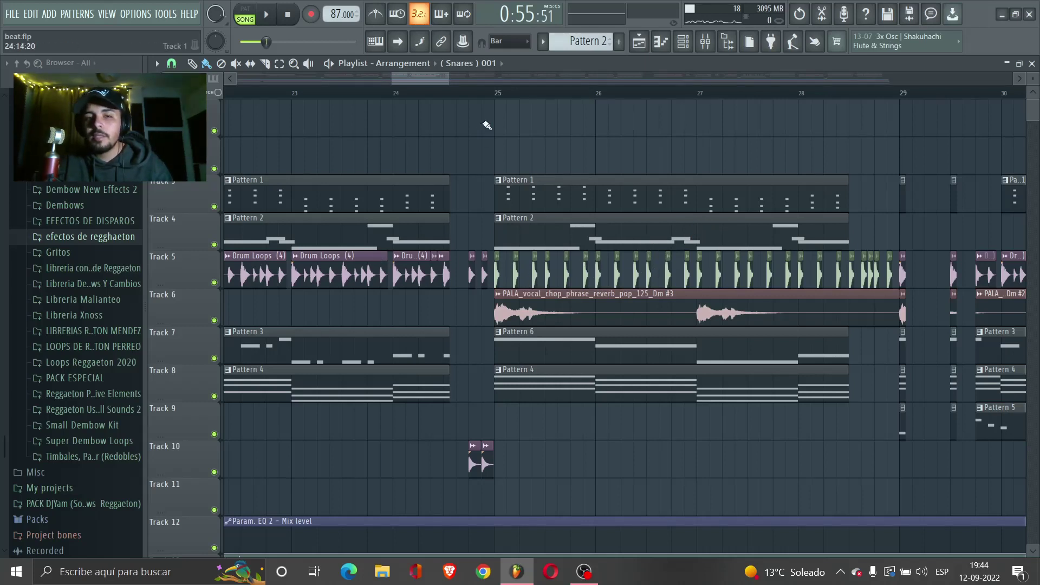
{"action": "key", "text": "space"}
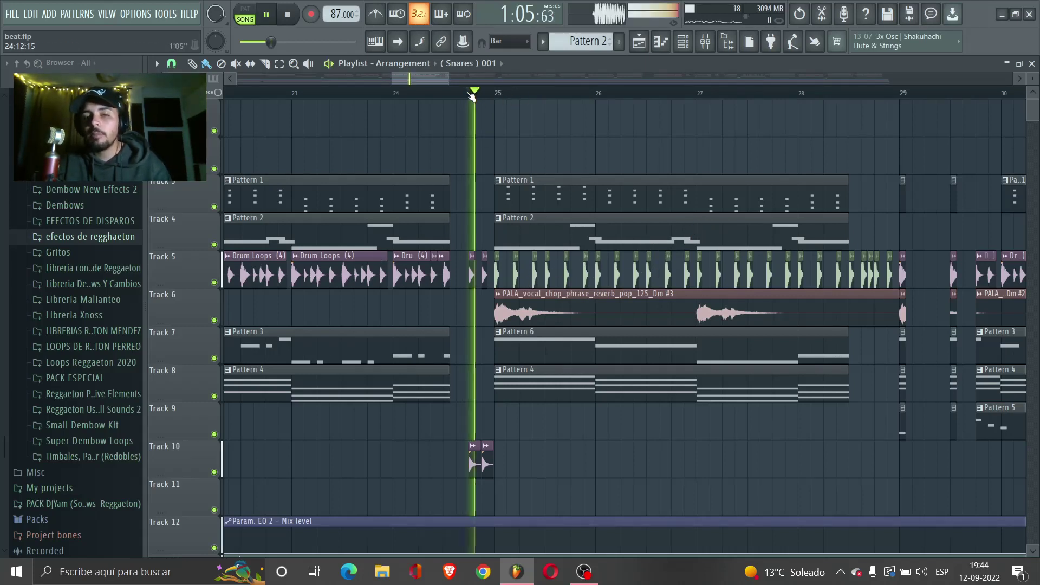
{"action": "left_click_drag", "start_coordinate": [450, 79], "coordinate": [472, 205]}
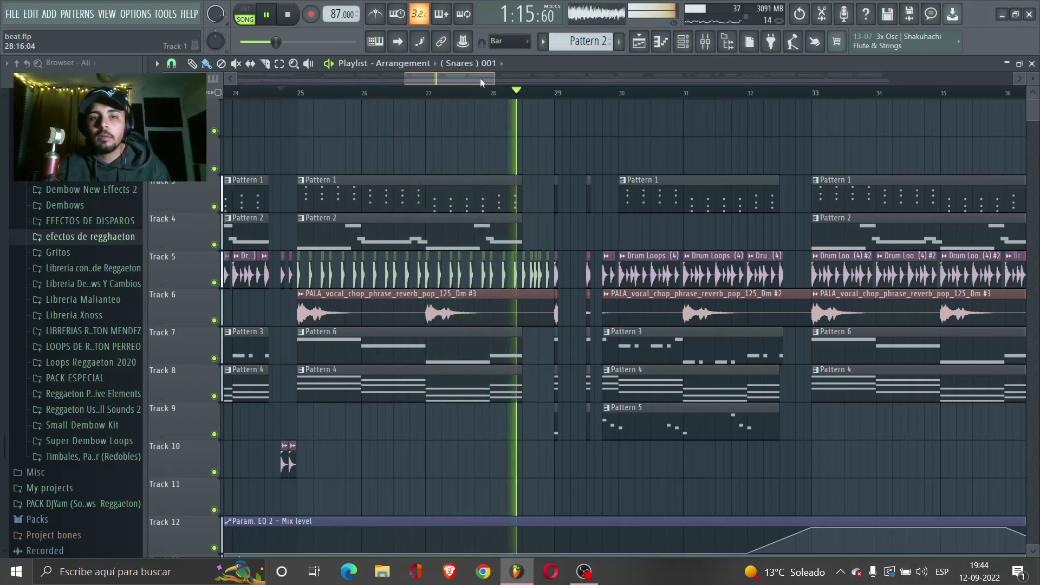
{"action": "scroll", "coordinate": [480, 78], "scroll_direction": "right", "scroll_amount": 1}
{"action": "key", "text": "space"}
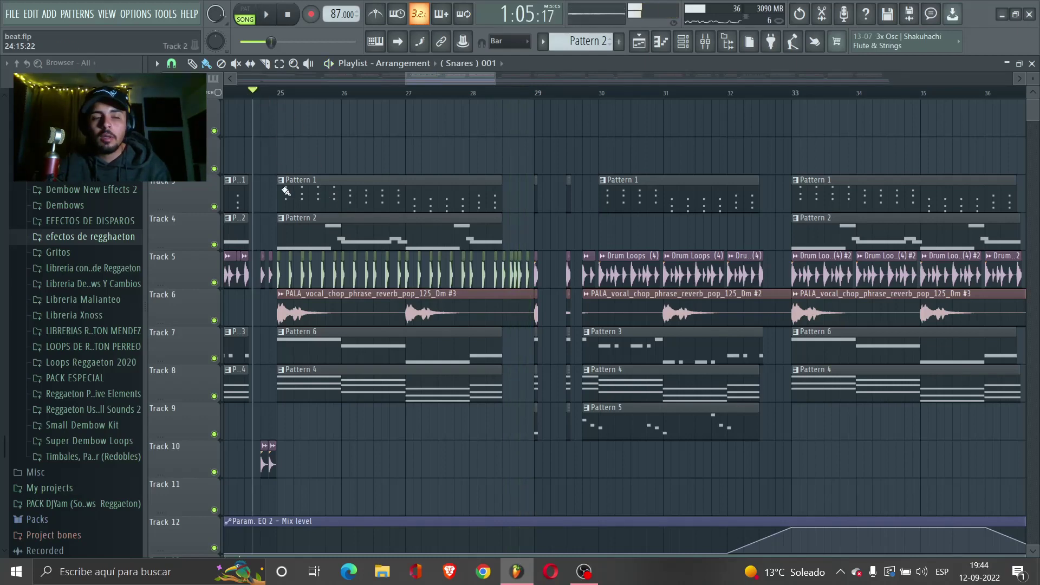
Mute the Voz Principal vocals on Track 15 and play the song from just before bar 25 into the Pattern 6 section.
{"action": "scroll", "coordinate": [212, 412], "scroll_direction": "down", "scroll_amount": 6}
{"action": "left_click", "coordinate": [214, 434]}
{"action": "key", "text": "space"}
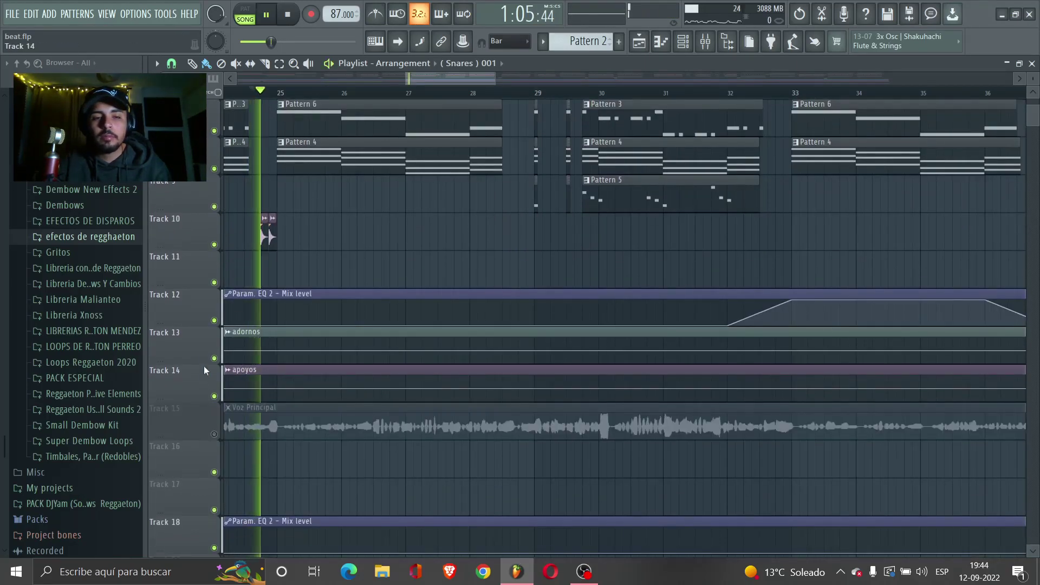
{"action": "scroll", "coordinate": [219, 352], "scroll_direction": "up", "scroll_amount": 3}
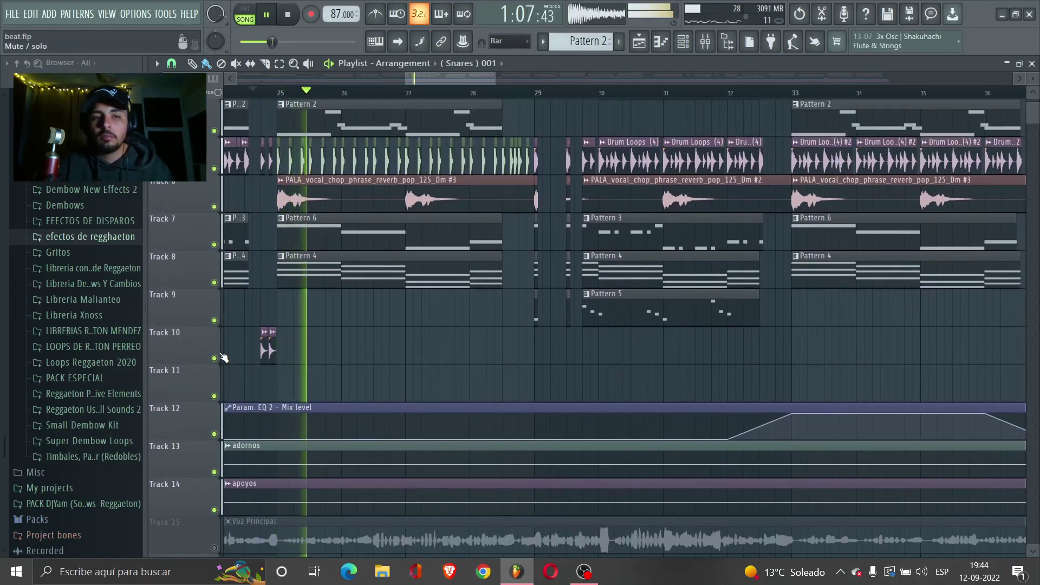
{"action": "key", "text": "space"}
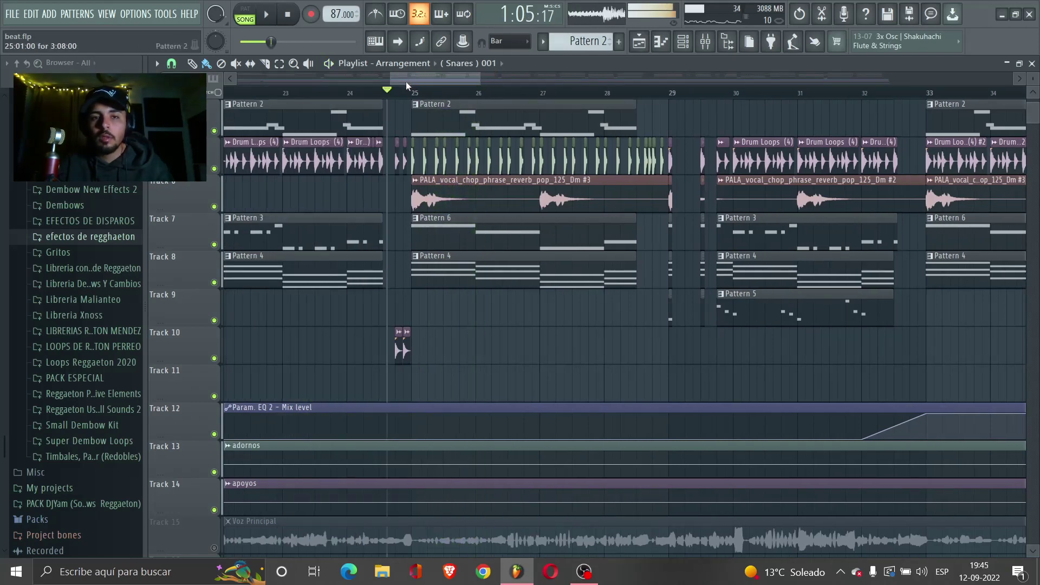
Inspect the waveform of the POW sample placed just before bar 25, and close its sampler window.
{"action": "double_click", "coordinate": [414, 346]}
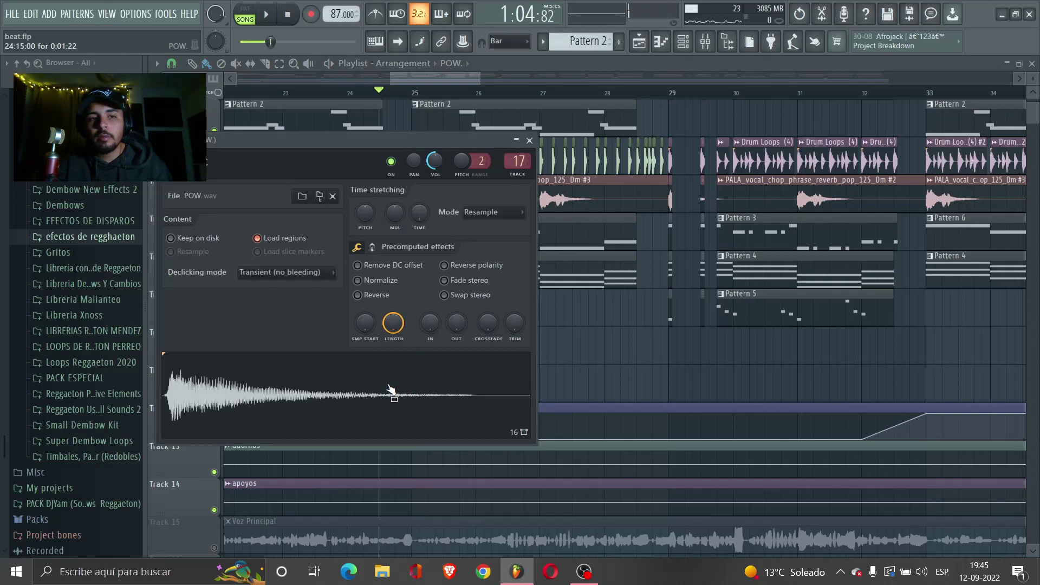
{"action": "key", "text": "Escape"}
{"action": "key", "text": "space"}
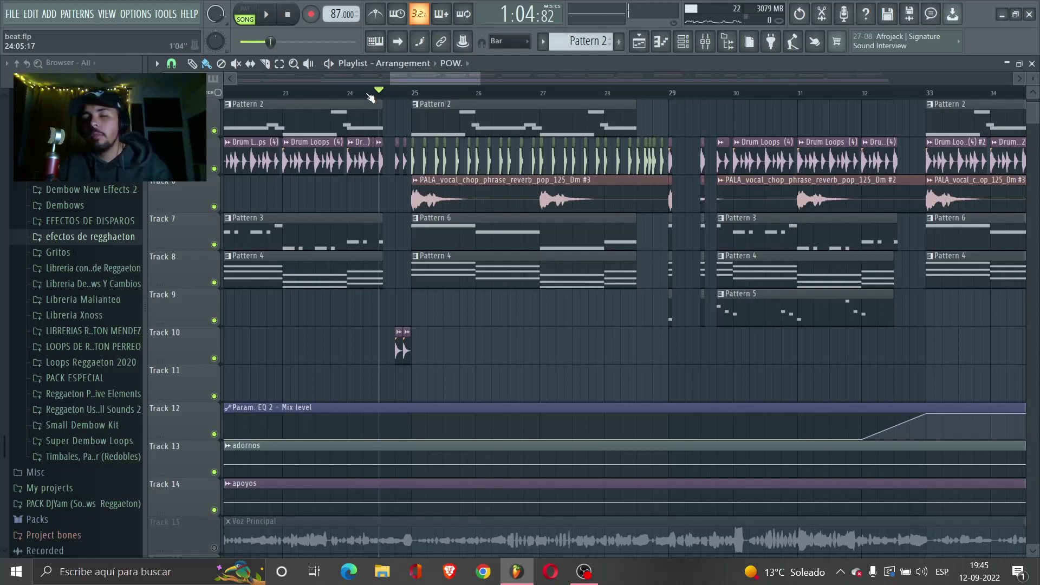
Play the song without vocals from bar 24 through the Pattern 6 section, stopping once the Pattern 5 section begins after bar 29.
{"action": "key", "text": "space"}
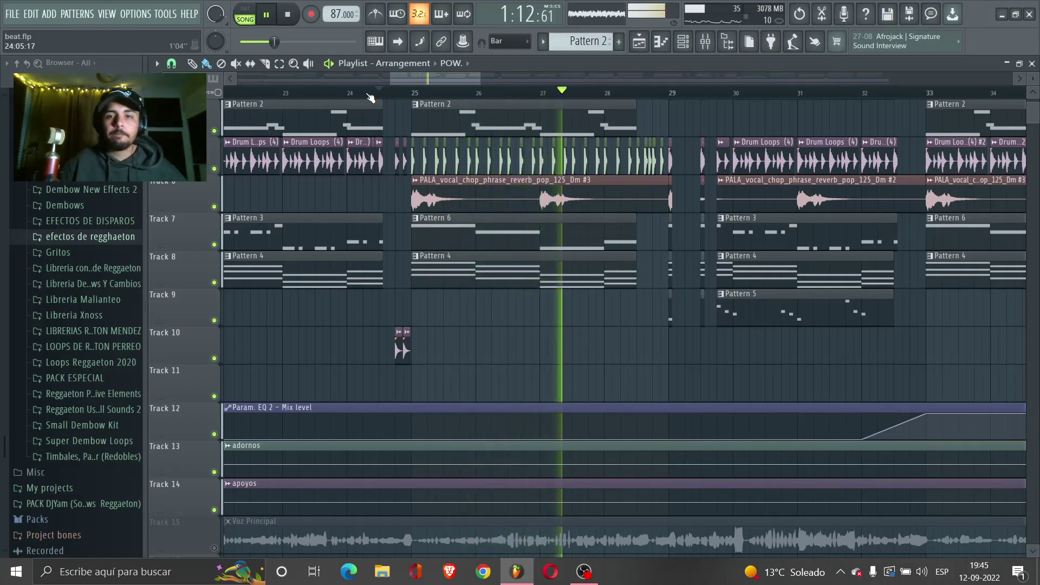
{"action": "scroll", "coordinate": [533, 141], "scroll_direction": "up", "scroll_amount": 5, "text": "ctrl"}
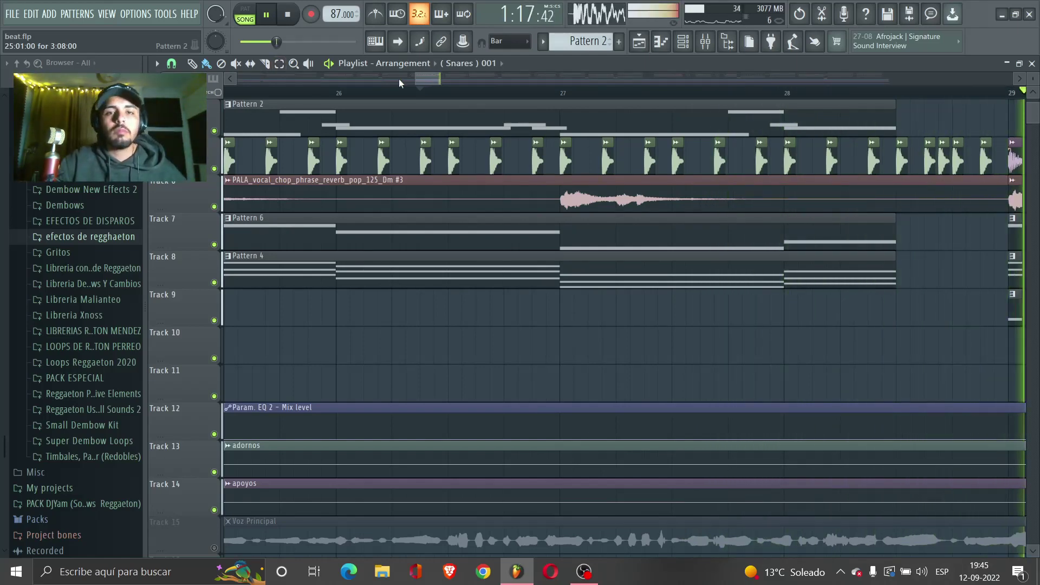
{"action": "scroll", "coordinate": [529, 79], "scroll_direction": "down", "scroll_amount": 5}
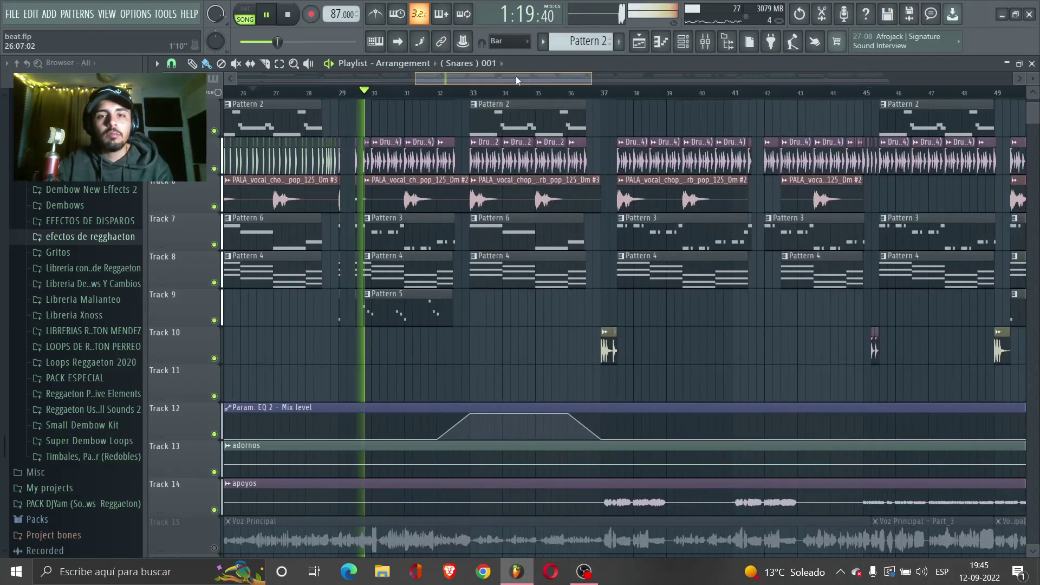
{"action": "left_click_drag", "start_coordinate": [516, 76], "coordinate": [502, 77]}
{"action": "key", "text": "space"}
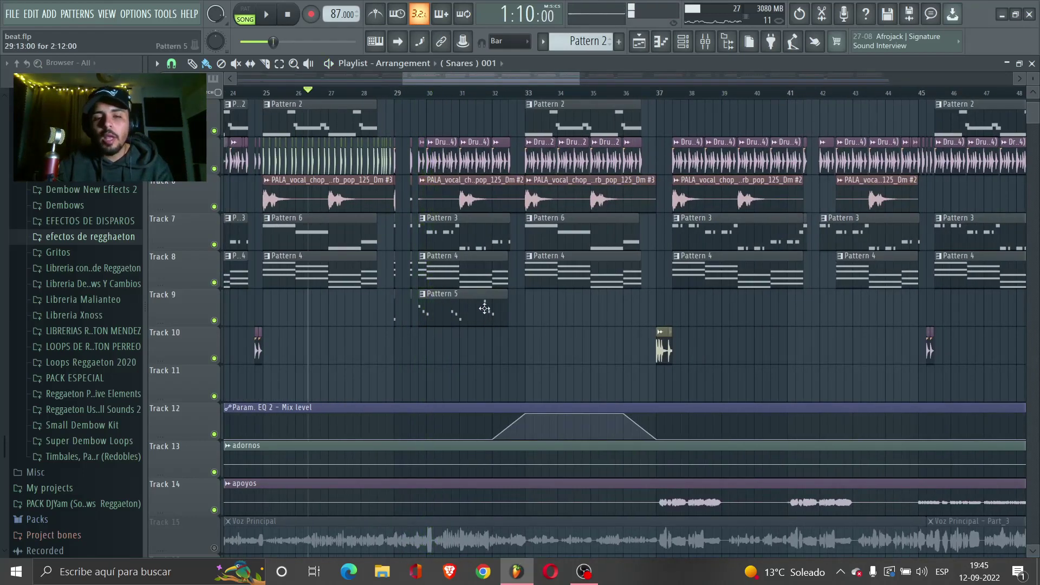
Unmute the Voz Principal vocals on Track 15 and play the song from bar 28 into the start of Pattern 5.
{"action": "scroll", "coordinate": [458, 299], "scroll_direction": "down", "scroll_amount": 2}
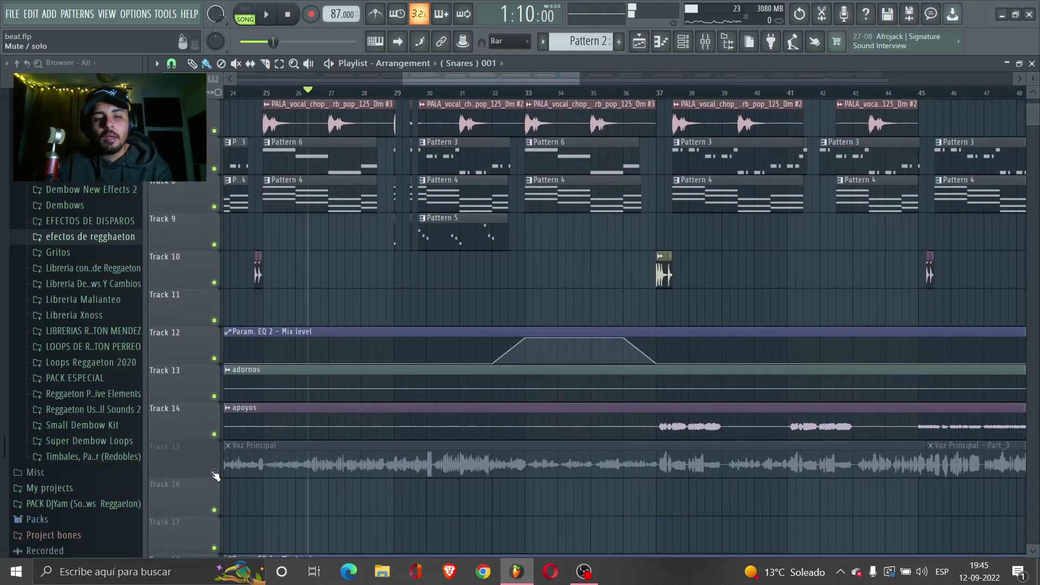
{"action": "scroll", "coordinate": [397, 203], "scroll_direction": "up", "scroll_amount": 1}
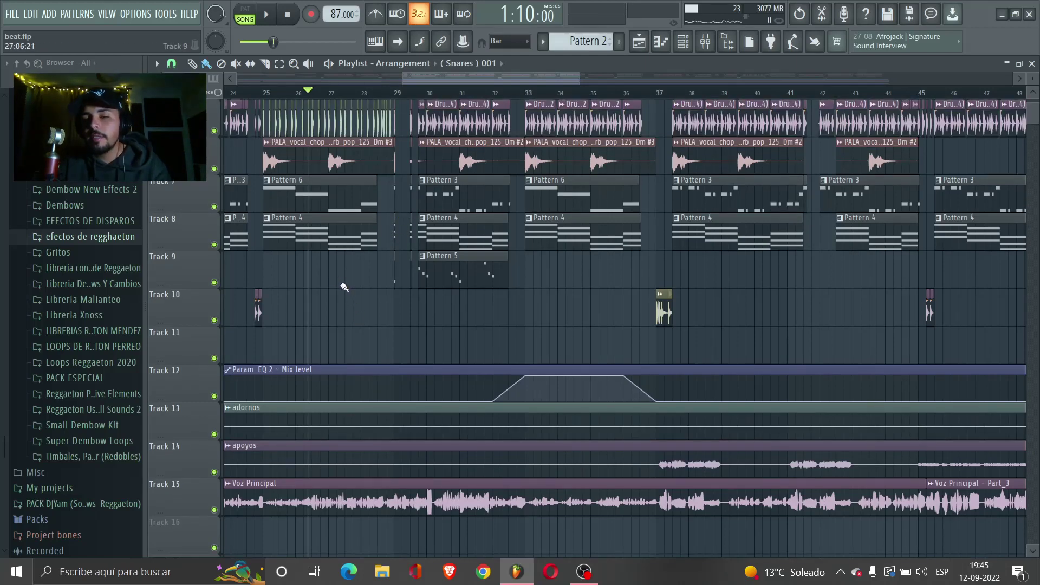
{"action": "key", "text": "space"}
{"action": "left_click_drag", "start_coordinate": [374, 91], "coordinate": [384, 93]}
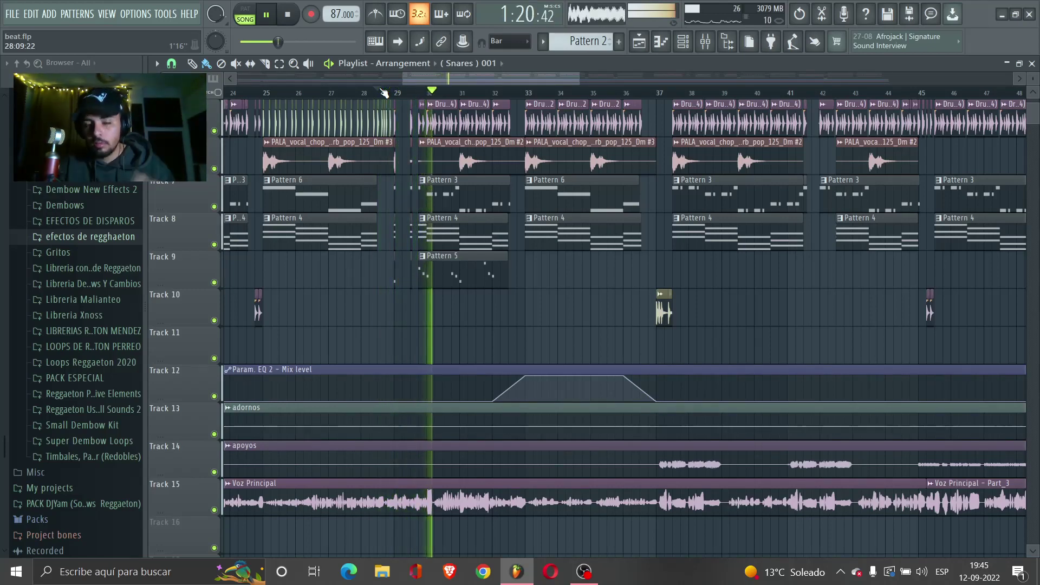
{"action": "key", "text": "space"}
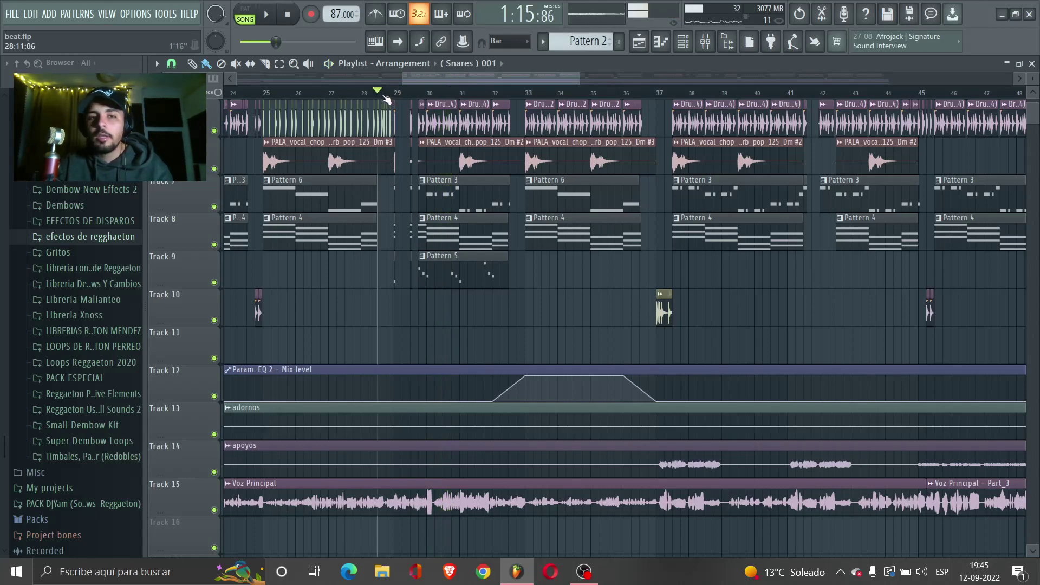
Replay the song with vocals from the beginning of bar 28 through the whole Pattern 5 section, stopping in bar 32.
{"action": "left_click", "coordinate": [370, 93]}
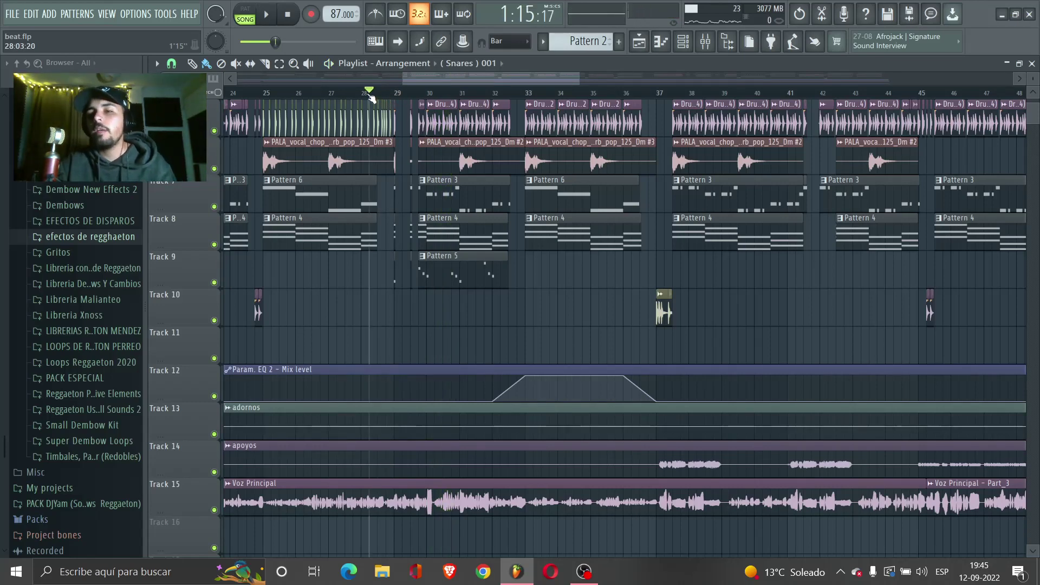
{"action": "key", "text": "space"}
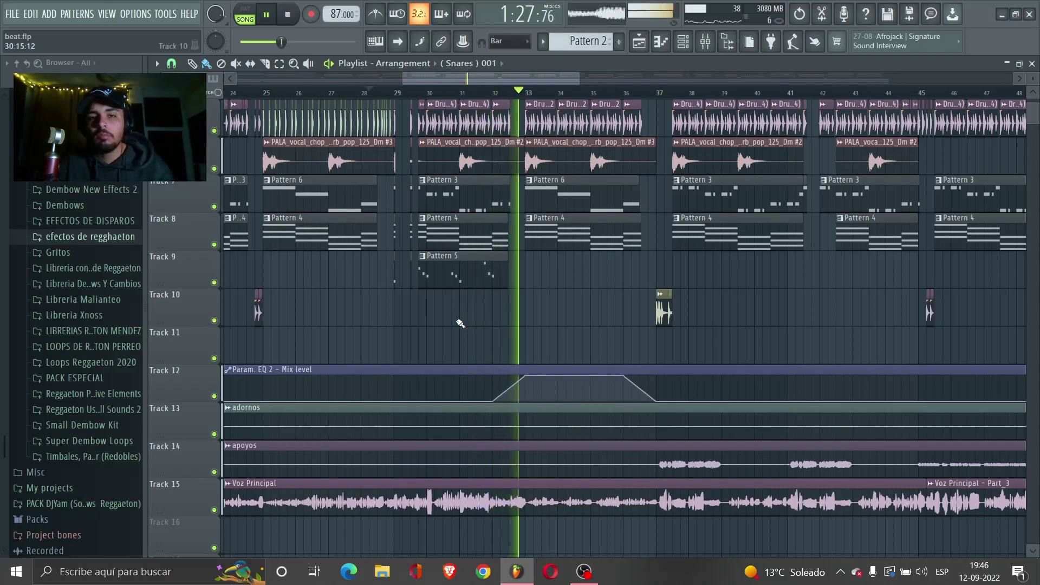
{"action": "key", "text": "space"}
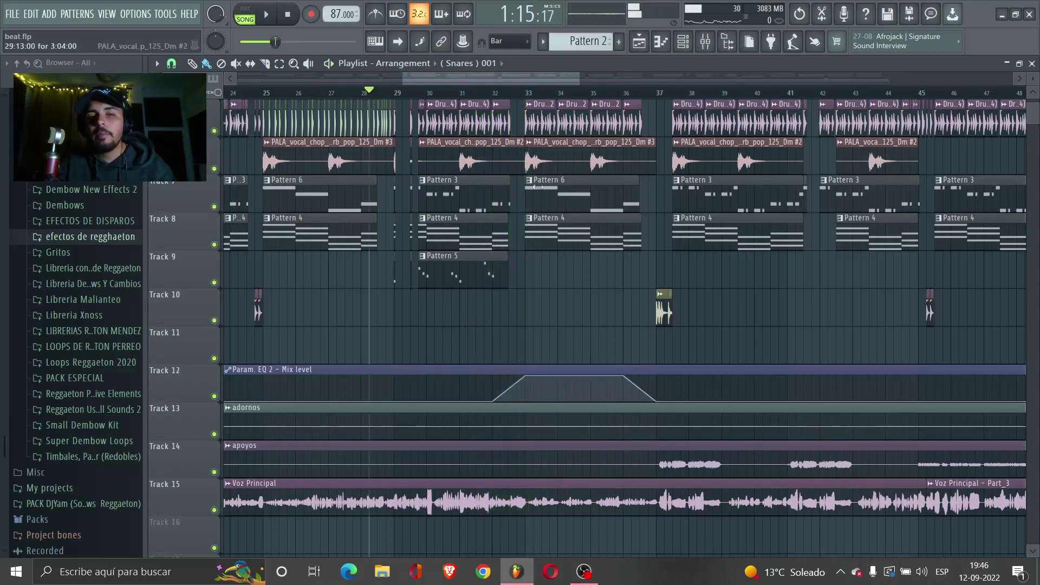
Review the arrangement between bars 19 and 42, moving the playback position to bar 24 and back to bar 28.
{"action": "left_click_drag", "start_coordinate": [535, 77], "coordinate": [492, 77]}
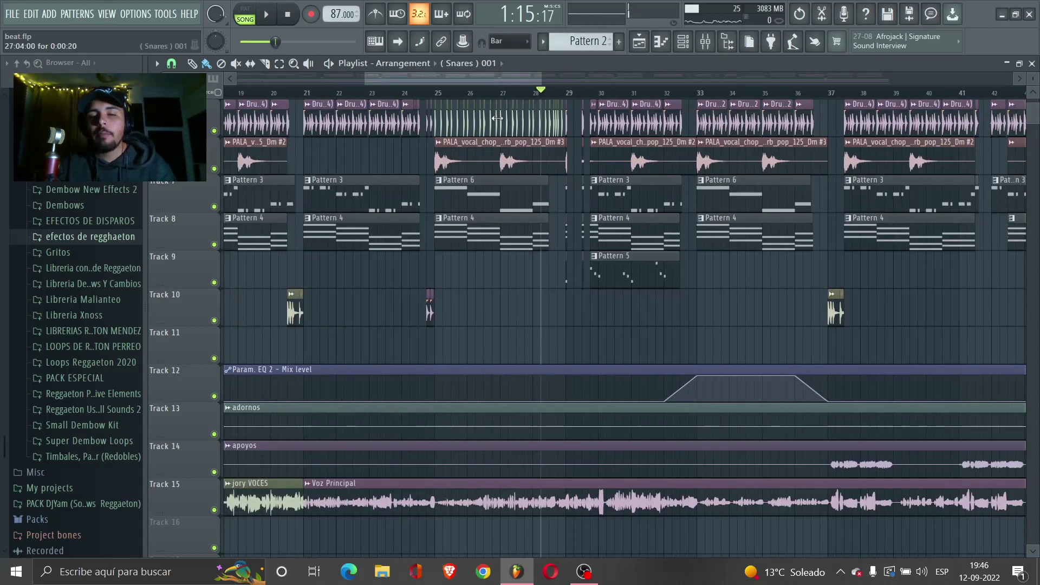
{"action": "scroll", "coordinate": [487, 130], "scroll_direction": "up", "scroll_amount": 2}
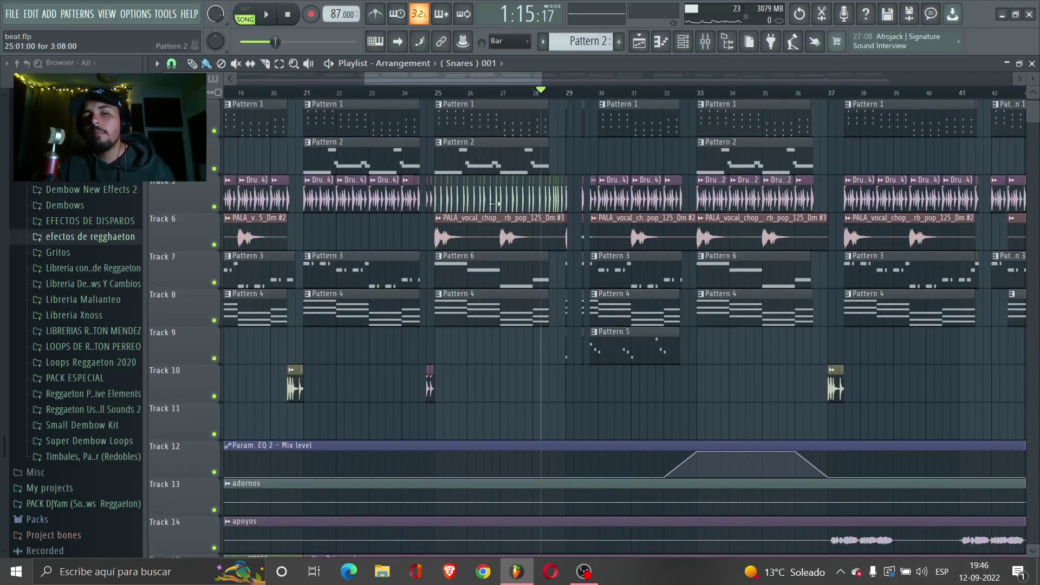
{"action": "left_click_drag", "start_coordinate": [486, 79], "coordinate": [483, 79]}
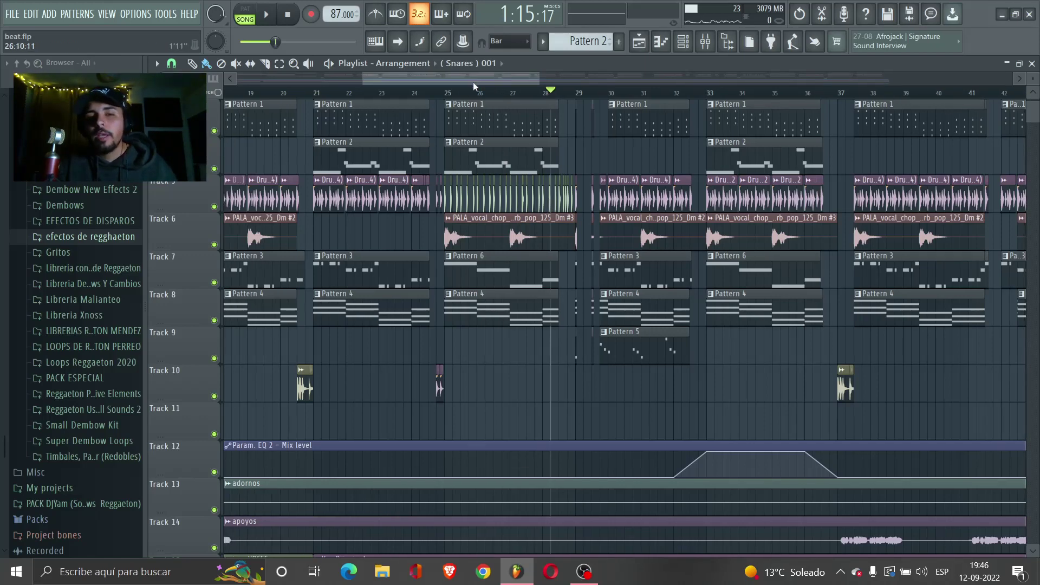
{"action": "left_click", "coordinate": [419, 93]}
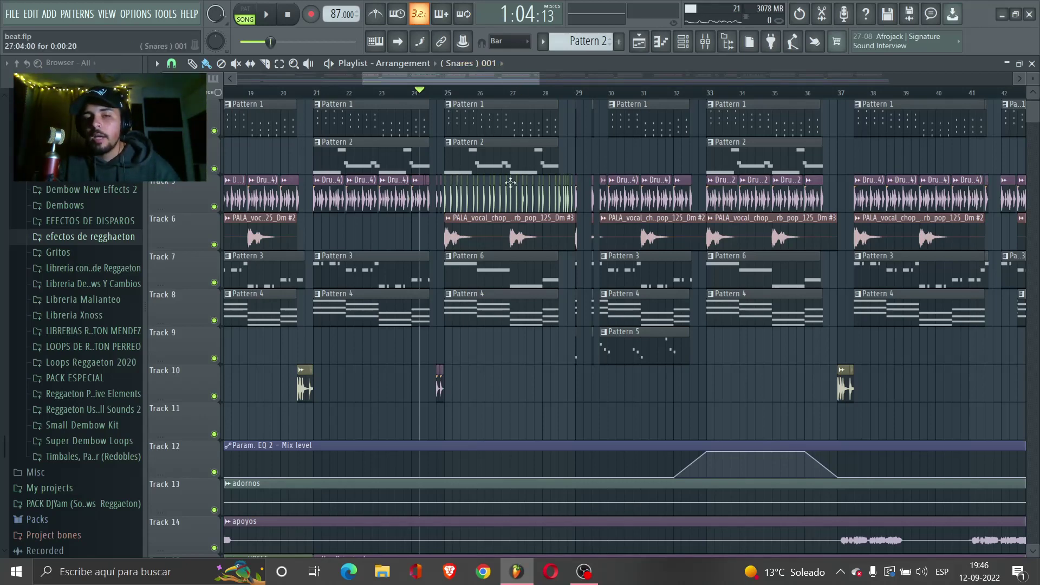
{"action": "left_click", "coordinate": [551, 98]}
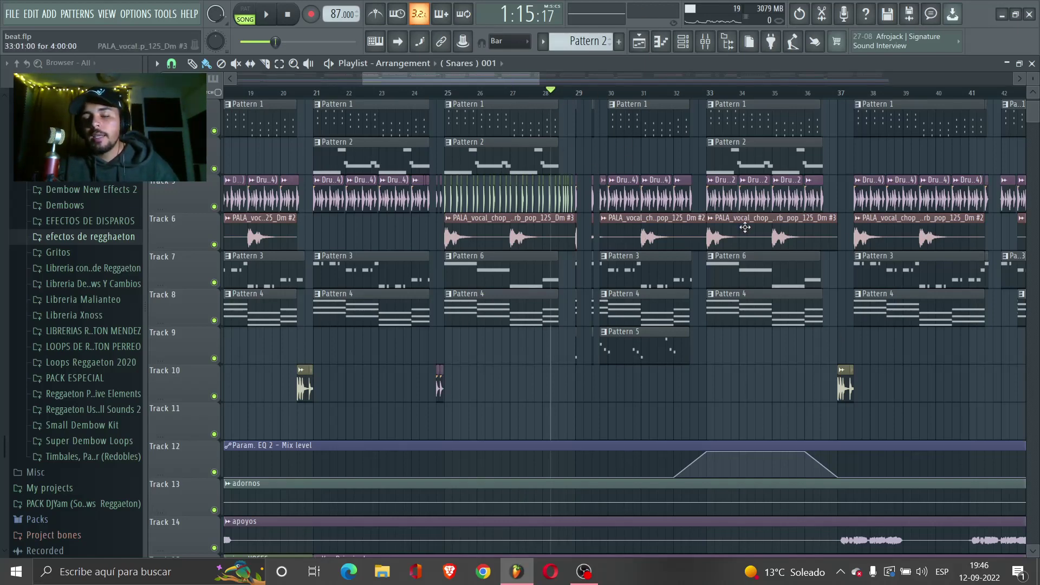
{"action": "scroll", "coordinate": [780, 159], "scroll_direction": "up", "scroll_amount": 1}
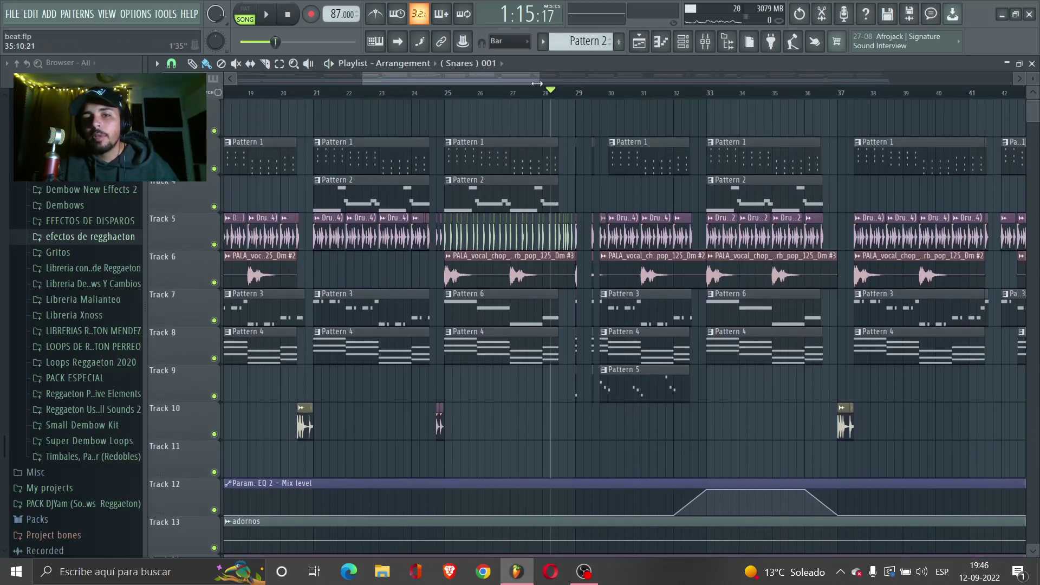
Set the playback position to bar 32, at the end of Pattern 5, and start playing the song.
{"action": "scroll", "coordinate": [774, 185], "scroll_direction": "right", "scroll_amount": 3}
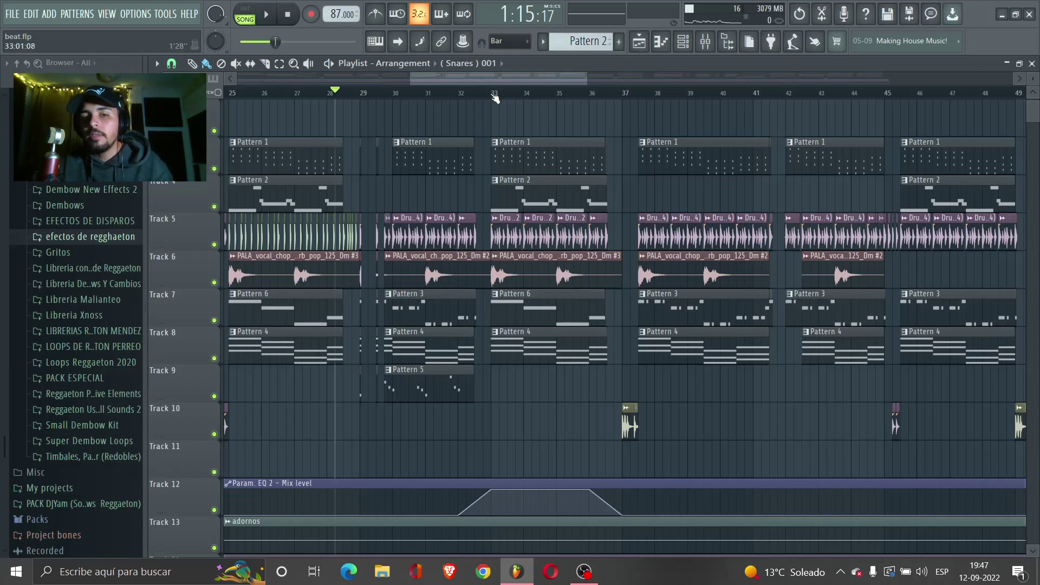
{"action": "left_click", "coordinate": [476, 93]}
{"action": "scroll", "coordinate": [523, 79], "scroll_direction": "down", "scroll_amount": 2}
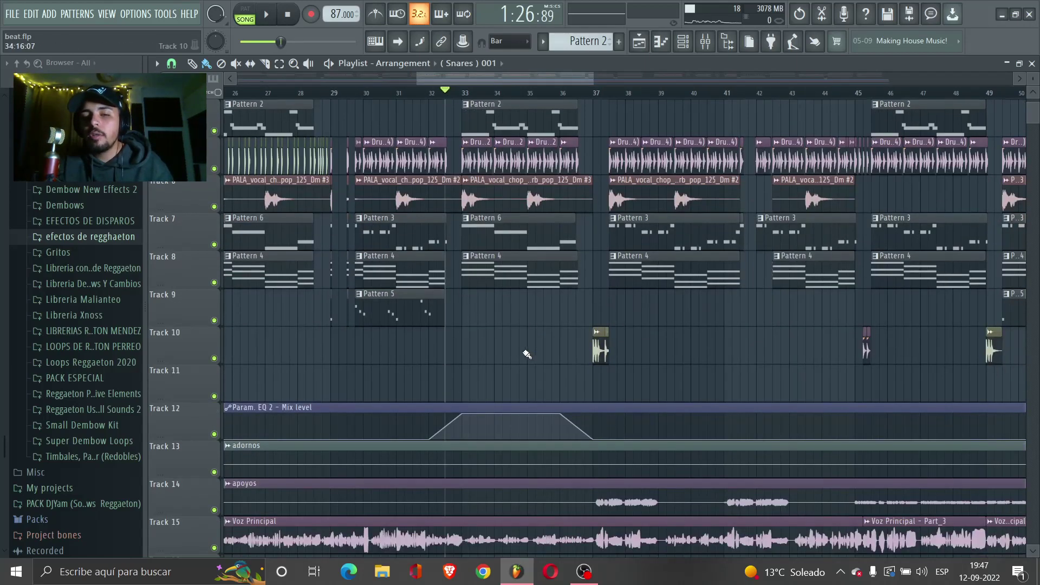
{"action": "scroll", "coordinate": [503, 341], "scroll_direction": "up", "scroll_amount": 3}
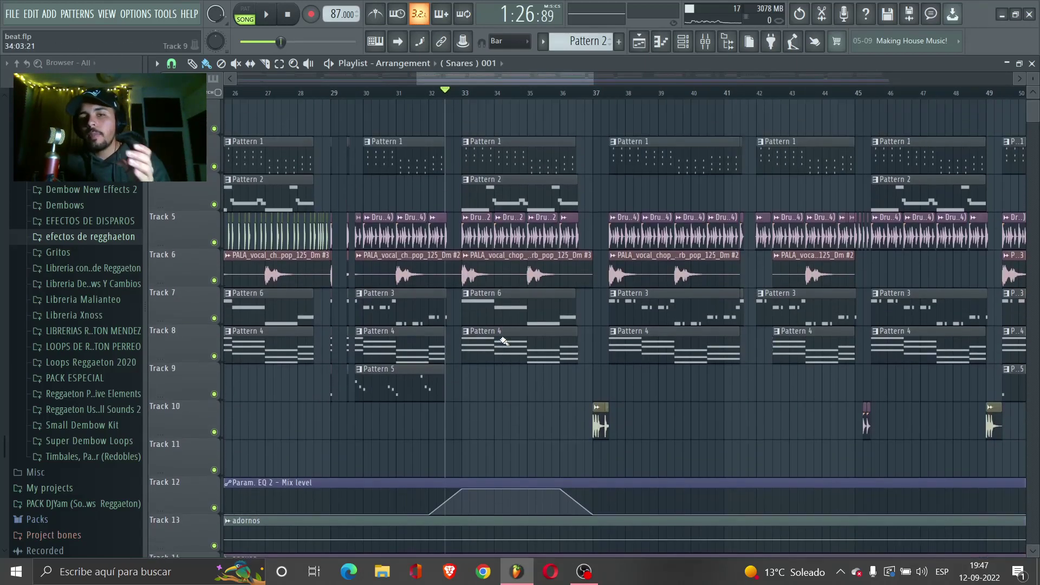
{"action": "left_click_drag", "start_coordinate": [570, 75], "coordinate": [574, 76]}
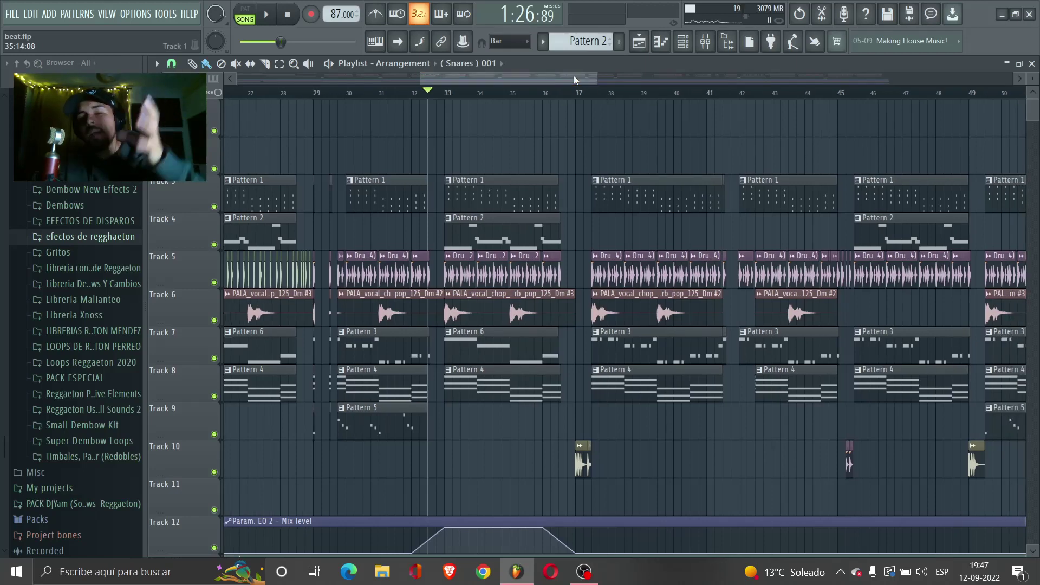
{"action": "scroll", "coordinate": [621, 245], "scroll_direction": "down", "scroll_amount": 1}
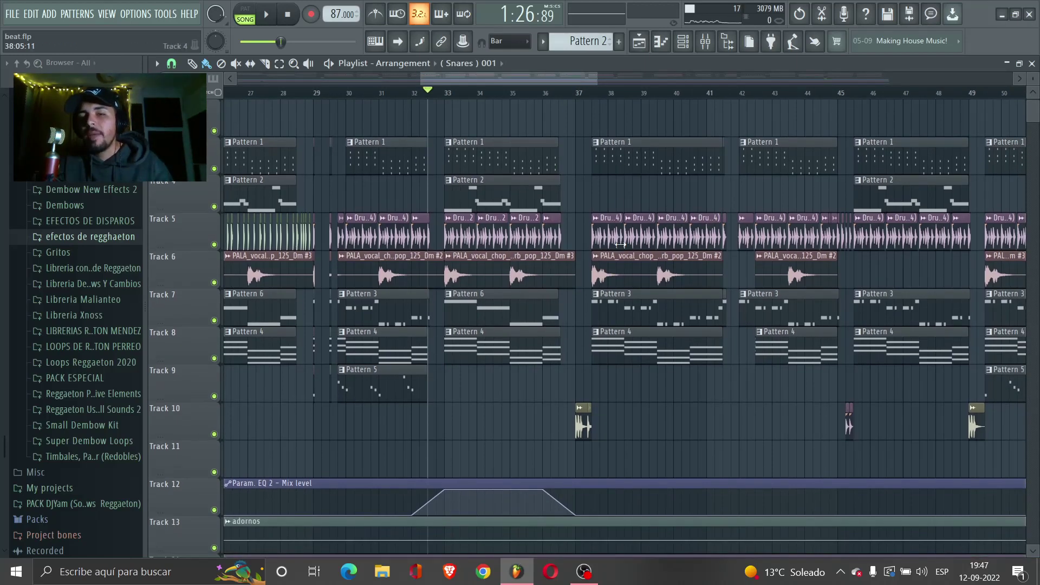
{"action": "key", "text": "space"}
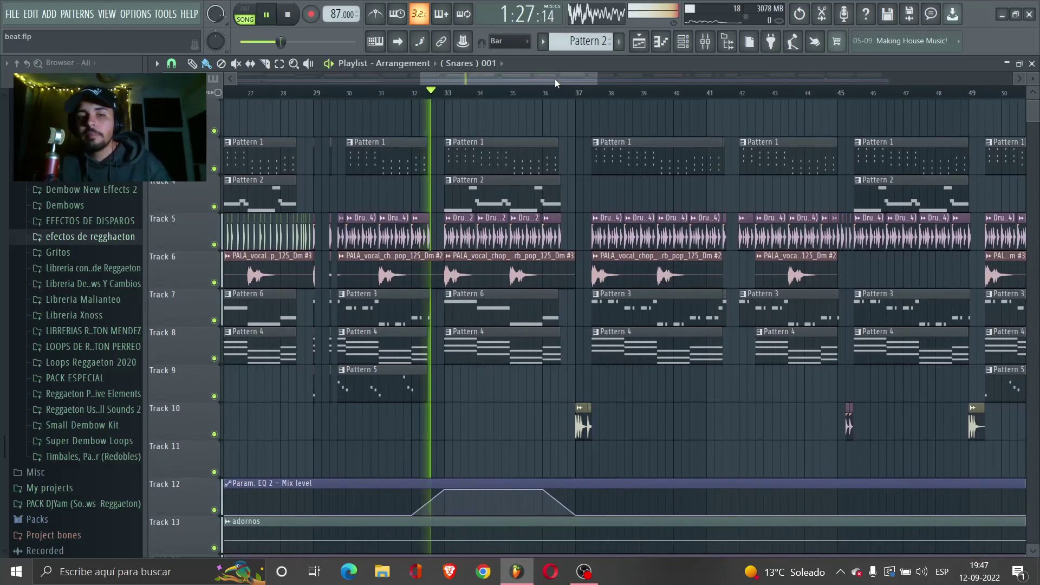
Mute the Track 15 vocals while the Pattern 6 section at bar 33 plays, and unmute them before stopping after bar 38.
{"action": "scroll", "coordinate": [340, 365], "scroll_direction": "down", "scroll_amount": 5}
{"action": "scroll", "coordinate": [340, 365], "scroll_direction": "down", "scroll_amount": 2}
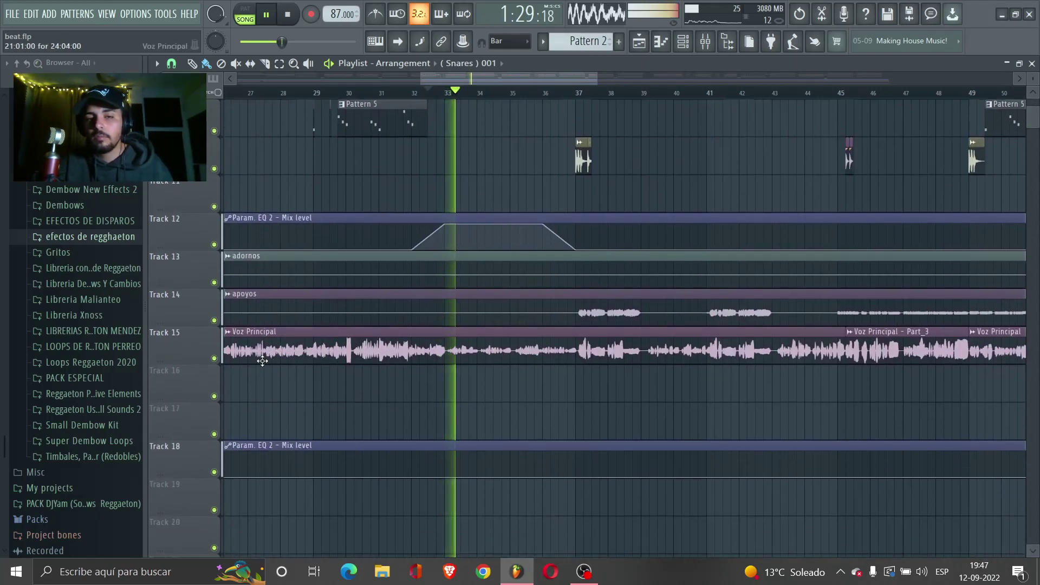
{"action": "left_click", "coordinate": [215, 359]}
{"action": "scroll", "coordinate": [217, 363], "scroll_direction": "up", "scroll_amount": 5}
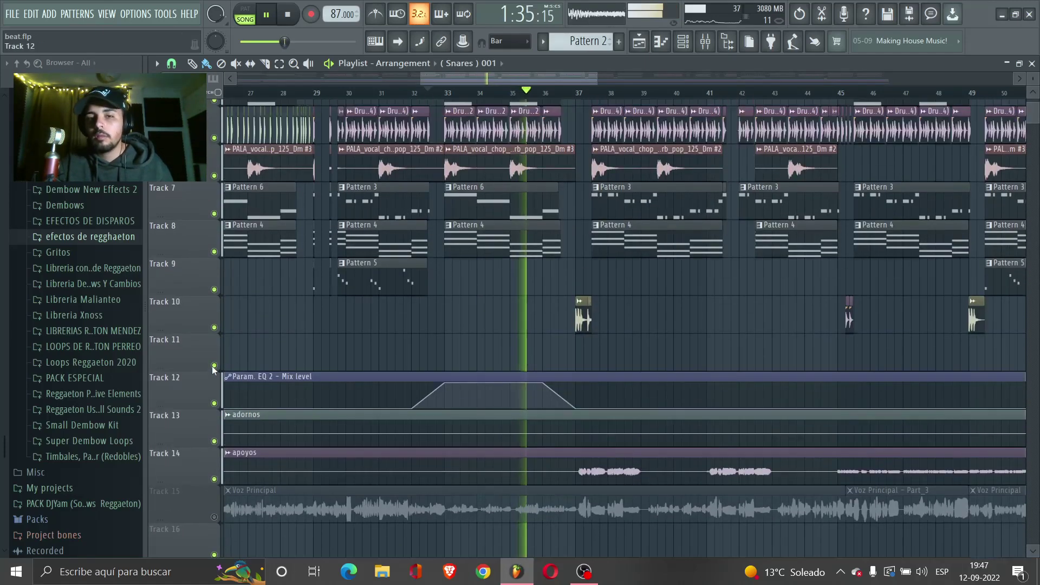
{"action": "scroll", "coordinate": [217, 369], "scroll_direction": "down", "scroll_amount": 1}
{"action": "scroll", "coordinate": [224, 374], "scroll_direction": "up", "scroll_amount": 1}
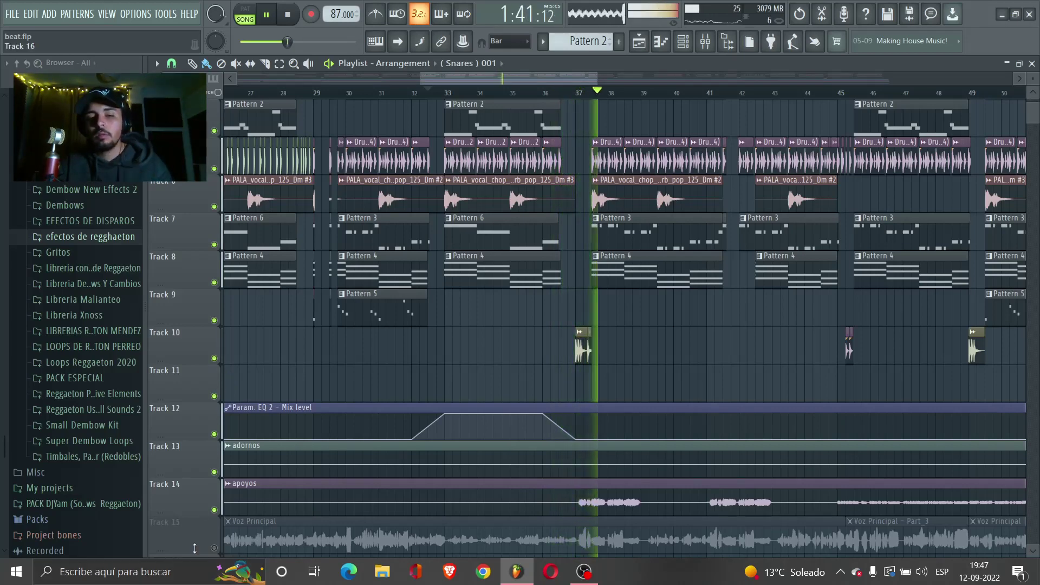
{"action": "left_click", "coordinate": [214, 548]}
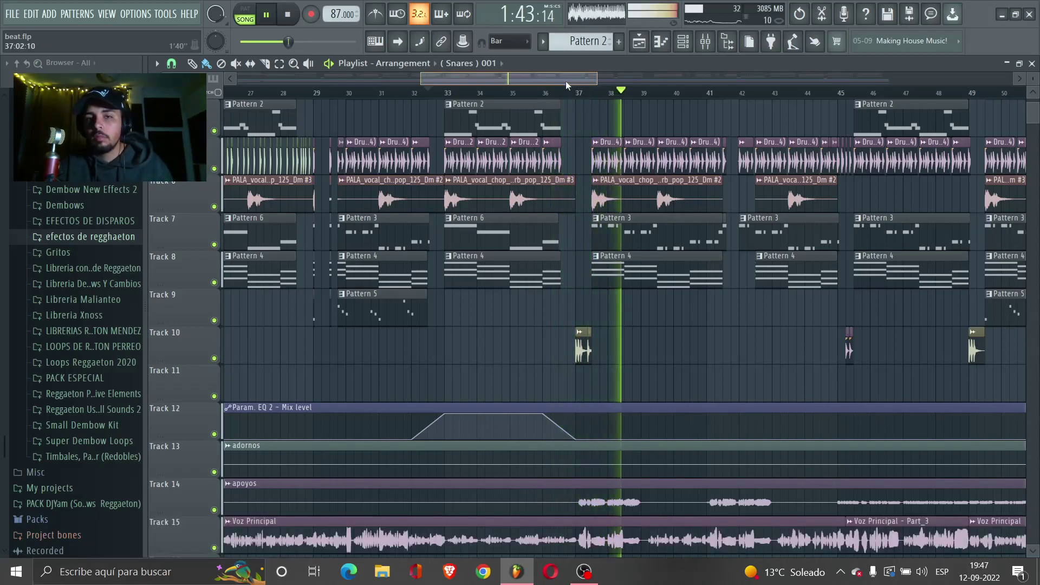
{"action": "key", "text": "space"}
Play the song from bar 36 and open the sample settings of the Track 14 apoyos vocals before stopping.
{"action": "scroll", "coordinate": [568, 79], "scroll_direction": "right", "scroll_amount": 1}
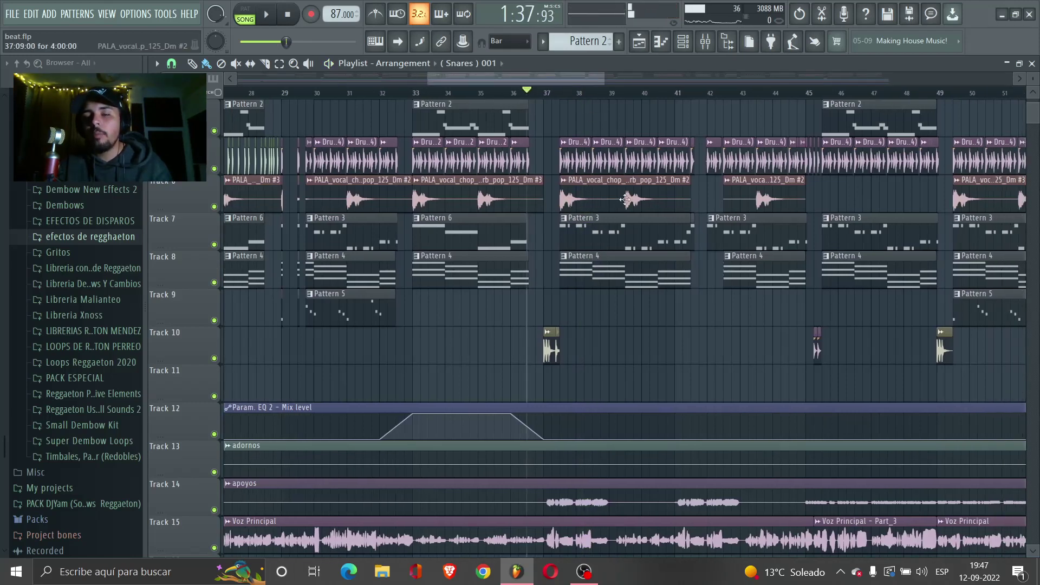
{"action": "key", "text": "space"}
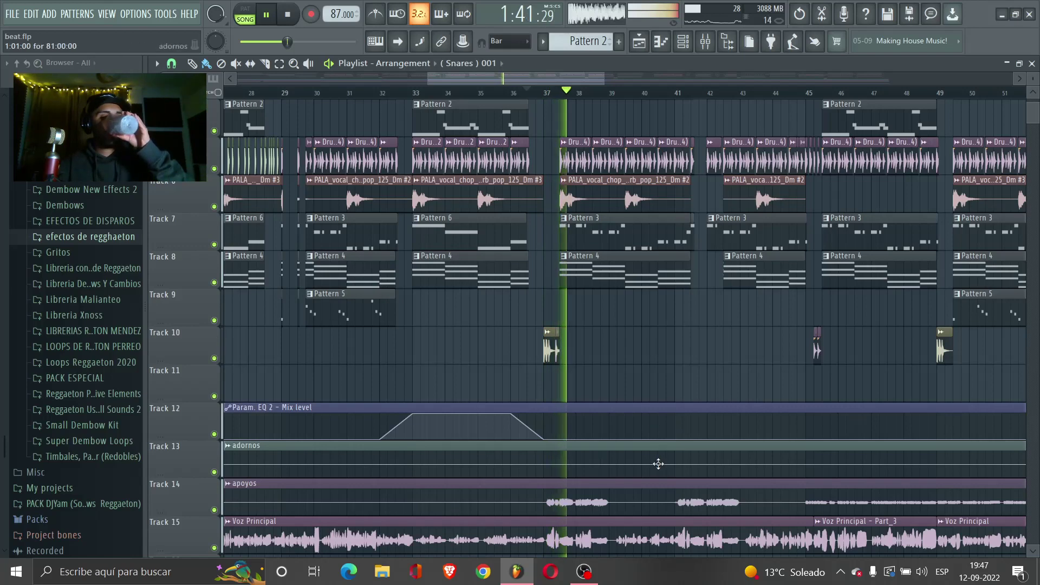
{"action": "left_click", "coordinate": [595, 492]}
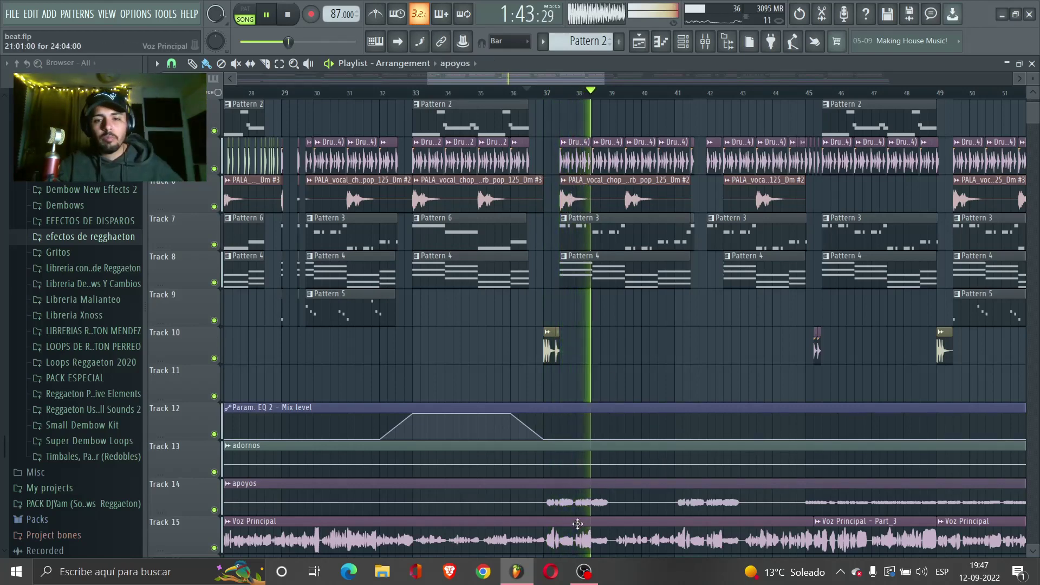
{"action": "double_click", "coordinate": [572, 497]}
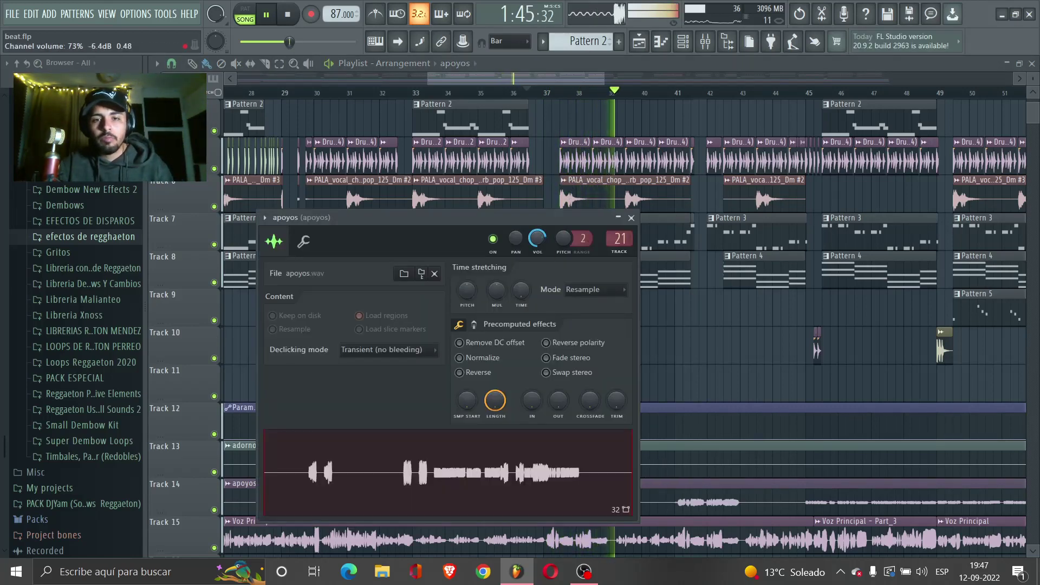
{"action": "left_click_drag", "start_coordinate": [572, 75], "coordinate": [596, 77]}
{"action": "key", "text": "space"}
{"action": "scroll", "coordinate": [584, 126], "scroll_direction": "up", "scroll_amount": 3}
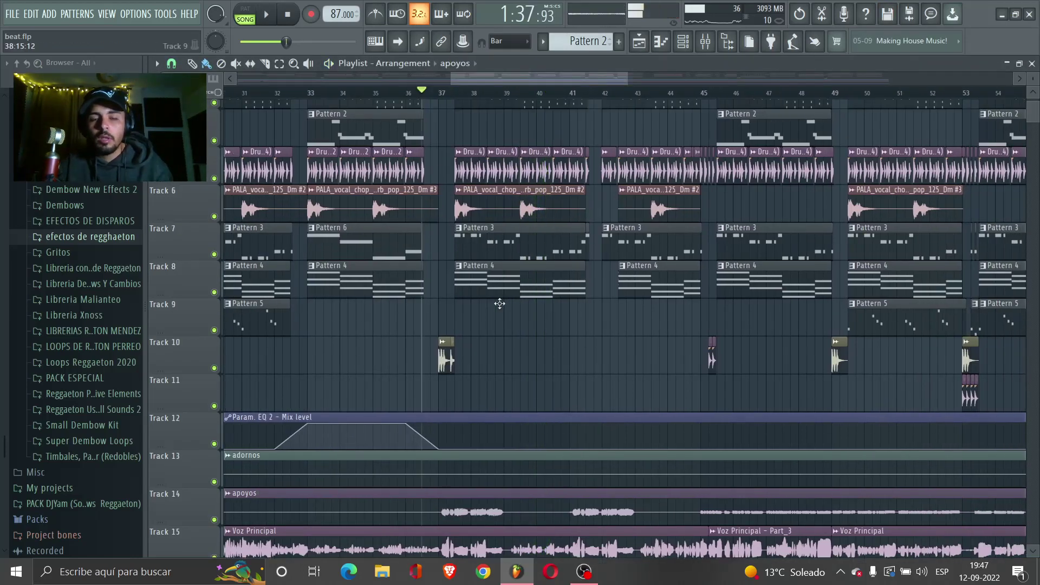
Set the playback position to bar 41 and play the song through the short break until just before bar 45.
{"action": "mouse_move", "coordinate": [571, 74]}
{"action": "left_mouse_down"}
{"action": "mouse_move", "coordinate": [586, 76]}
{"action": "mouse_move", "coordinate": [568, 76]}
{"action": "left_mouse_up"}
{"action": "left_click", "coordinate": [513, 94]}
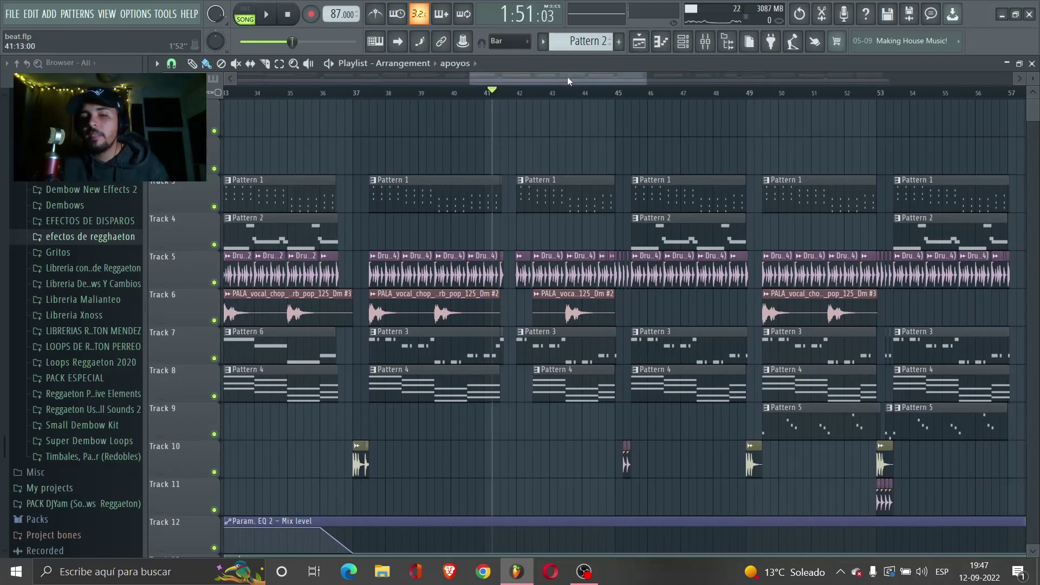
{"action": "key", "text": "space"}
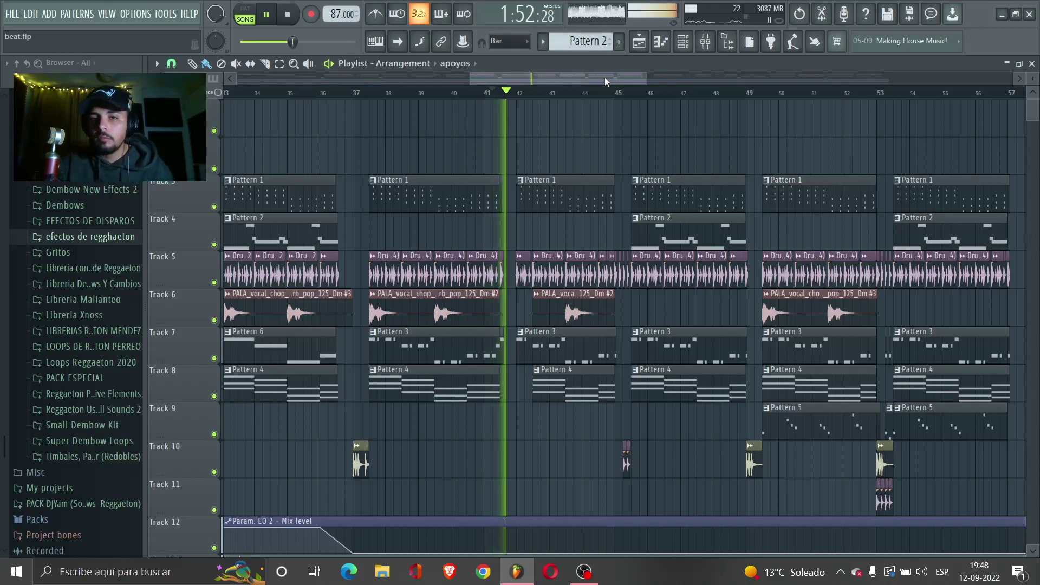
{"action": "left_click_drag", "start_coordinate": [605, 77], "coordinate": [636, 77]}
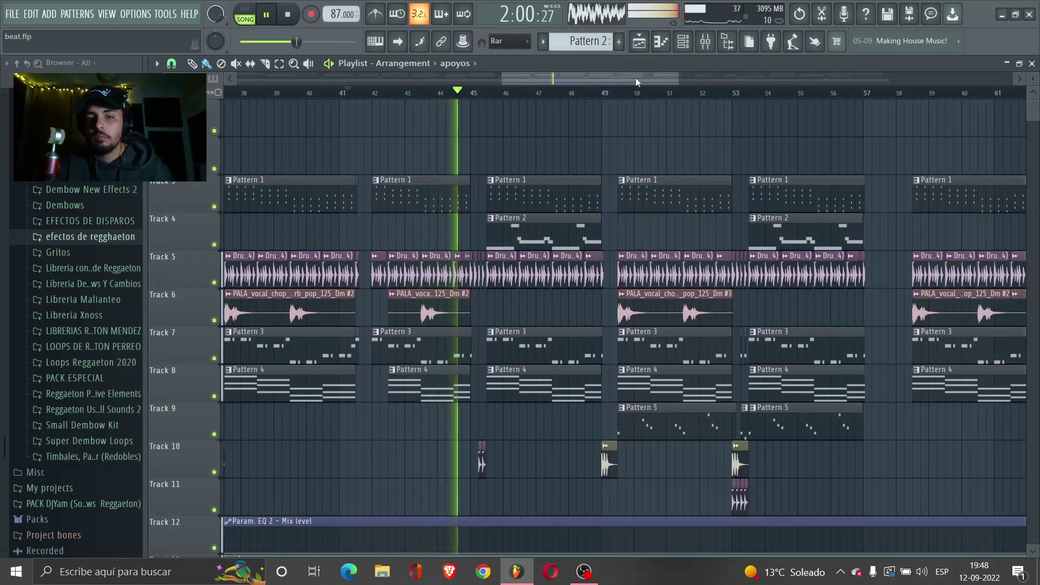
{"action": "key", "text": "space"}
Examine the instrument, effect and vocal tracks around bar 45, and place the playback position just before that bar.
{"action": "left_click", "coordinate": [471, 97]}
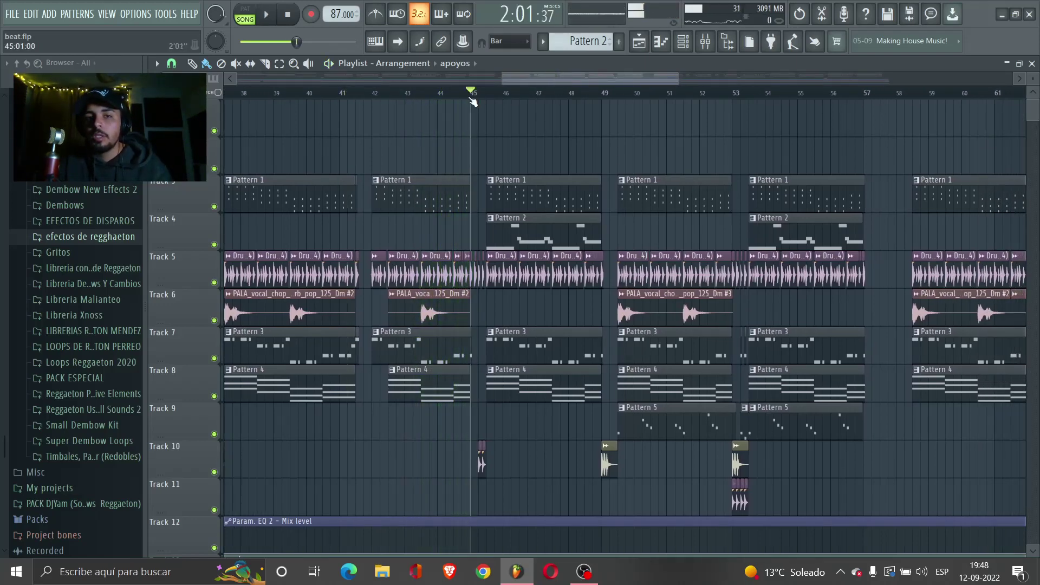
{"action": "scroll", "coordinate": [487, 143], "scroll_direction": "up", "scroll_amount": 5}
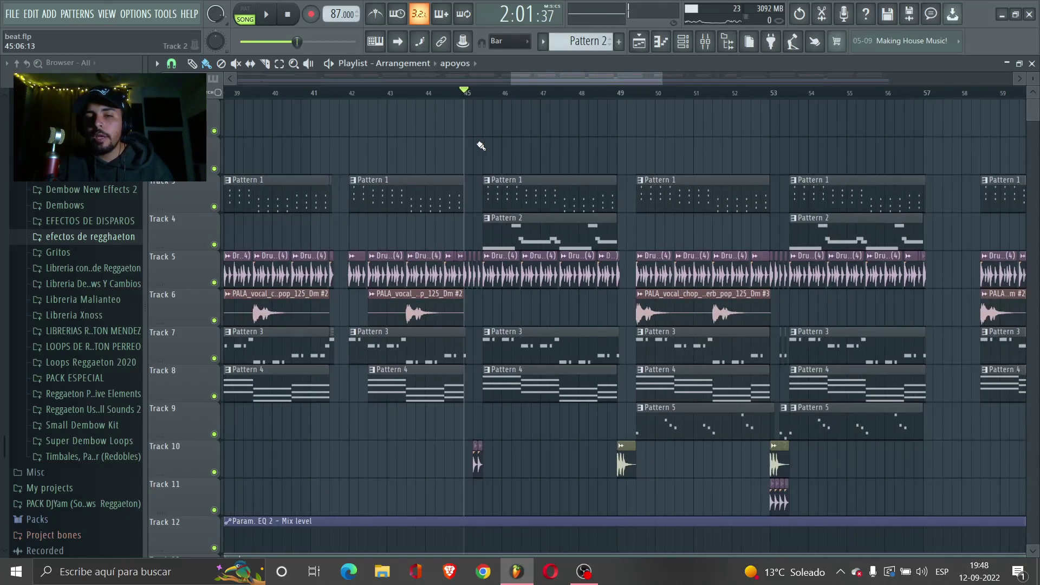
{"action": "scroll", "coordinate": [476, 175], "scroll_direction": "down", "scroll_amount": 5}
{"action": "scroll", "coordinate": [477, 182], "scroll_direction": "down", "scroll_amount": 5}
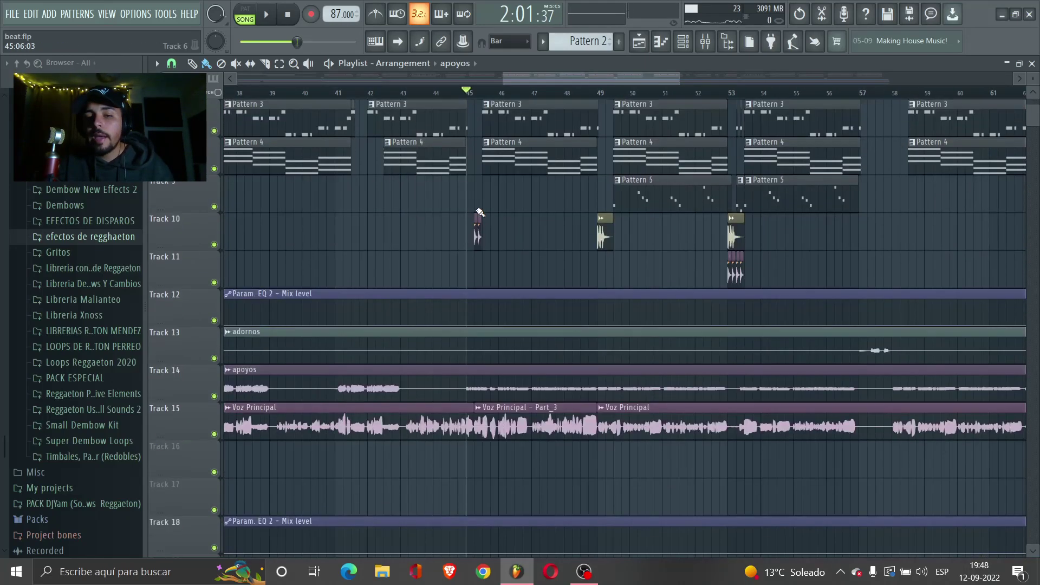
{"action": "scroll", "coordinate": [482, 196], "scroll_direction": "up", "scroll_amount": 5}
{"action": "scroll", "coordinate": [482, 196], "scroll_direction": "up", "scroll_amount": 1}
{"action": "left_click", "coordinate": [459, 96]}
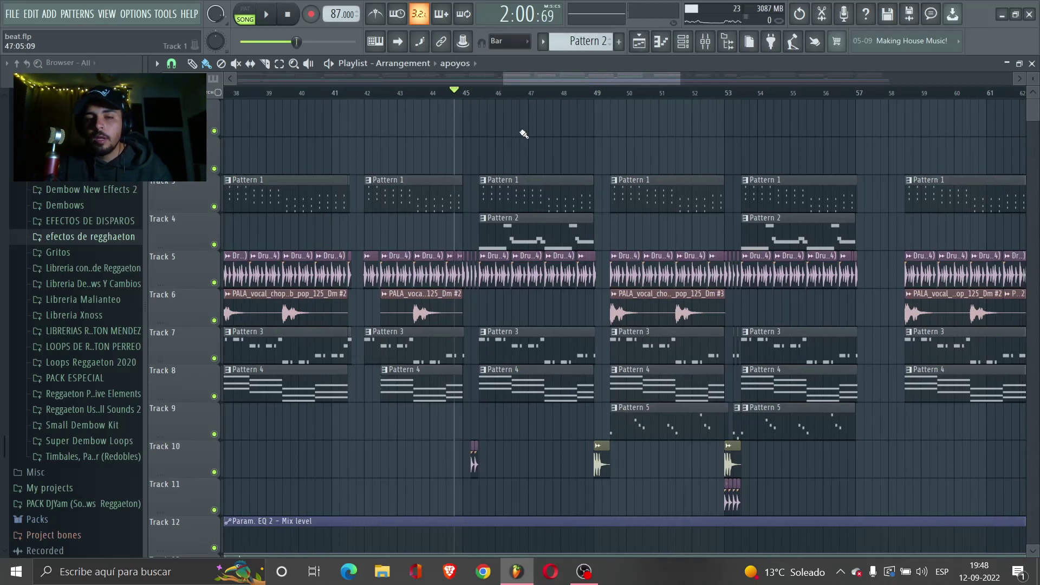
{"action": "scroll", "coordinate": [501, 175], "scroll_direction": "up", "scroll_amount": 3}
{"action": "scroll", "coordinate": [501, 175], "scroll_direction": "down", "scroll_amount": 1}
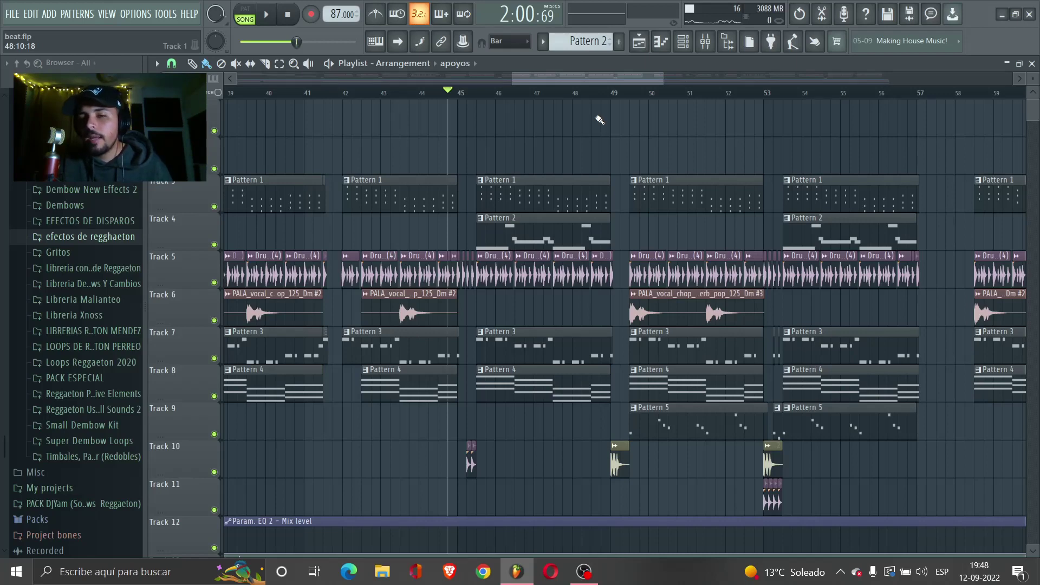
Play the song from just before bar 45 through the following Pattern 2 section, pausing at bar 49.
{"action": "key", "text": "space"}
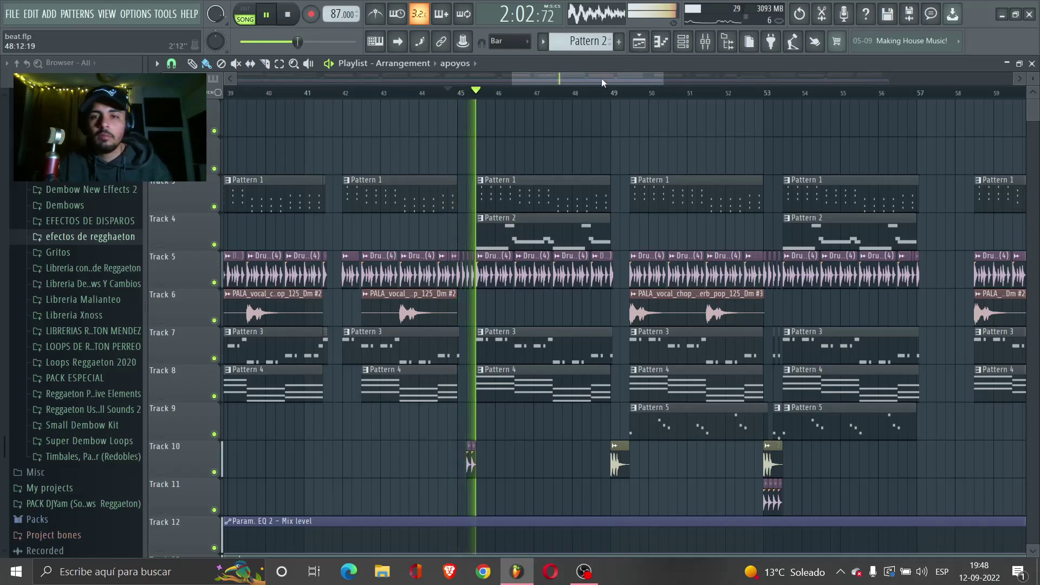
{"action": "scroll", "coordinate": [601, 78], "scroll_direction": "up", "scroll_amount": 2}
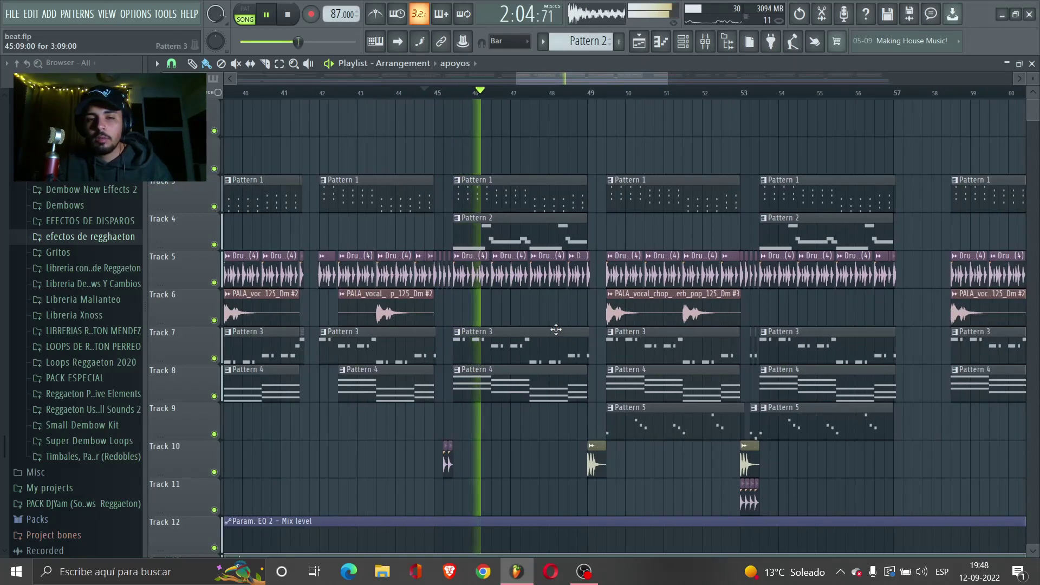
{"action": "scroll", "coordinate": [640, 83], "scroll_direction": "down", "scroll_amount": 2}
{"action": "scroll", "coordinate": [633, 76], "scroll_direction": "down", "scroll_amount": 1}
{"action": "left_click_drag", "start_coordinate": [642, 76], "coordinate": [661, 79]}
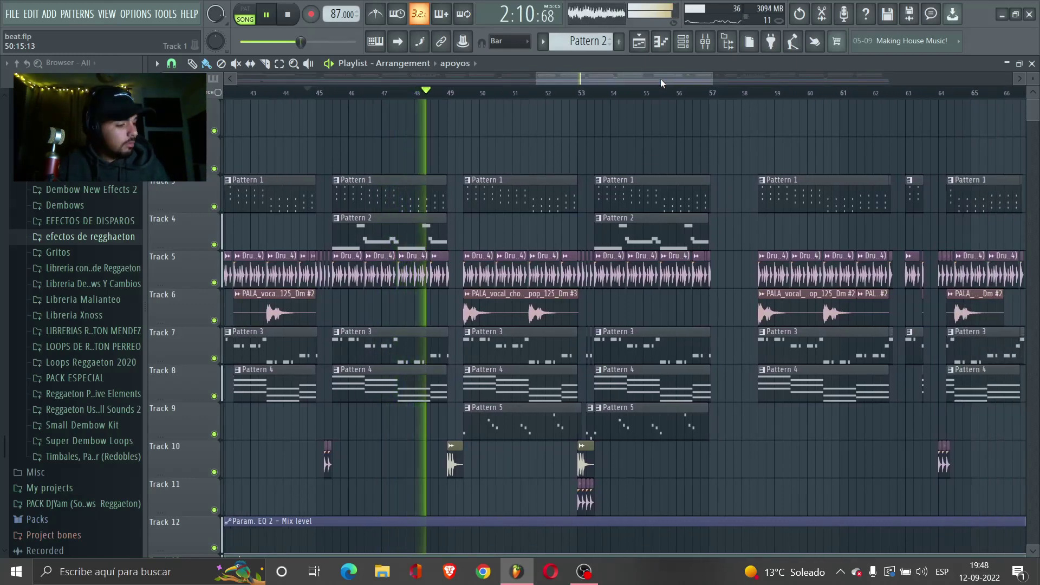
{"action": "left_click", "coordinate": [275, 16]}
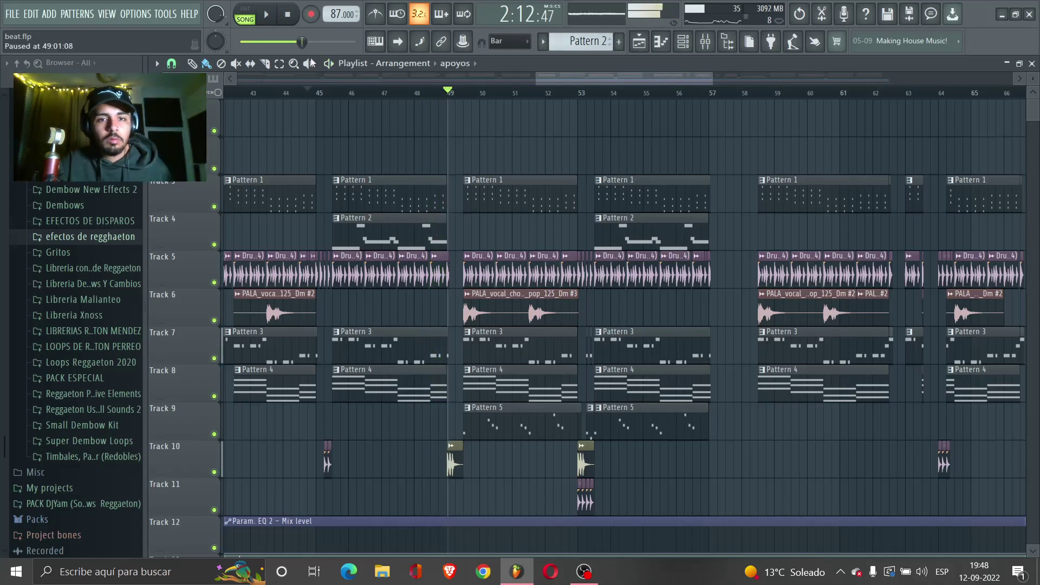
Play the song with vocals from bar 49 through the Pattern 5 section and past the fill at bar 53.
{"action": "scroll", "coordinate": [319, 95], "scroll_direction": "down", "scroll_amount": 3}
{"action": "left_click", "coordinate": [449, 92]}
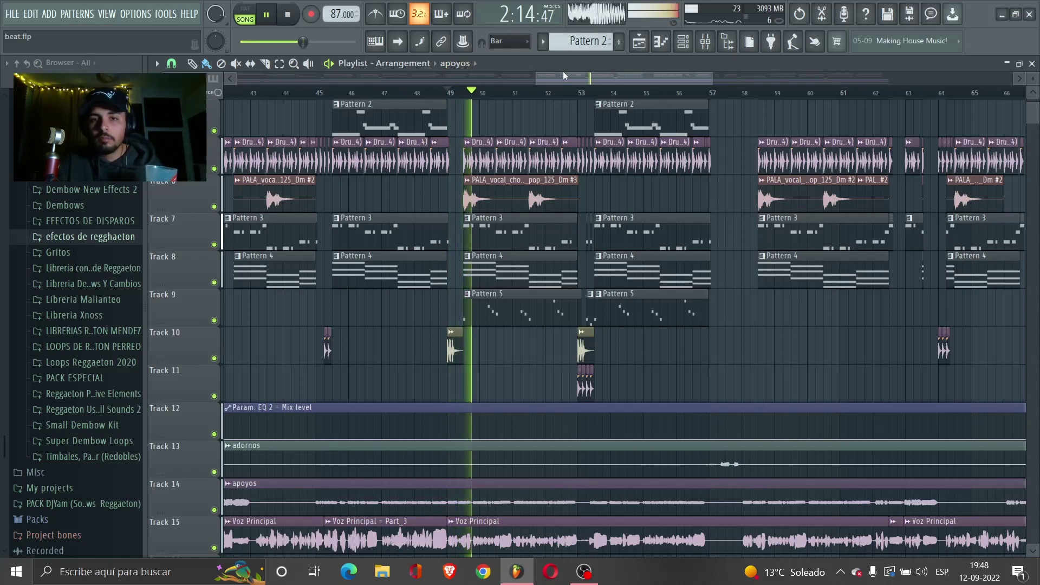
{"action": "scroll", "coordinate": [567, 186], "scroll_direction": "up", "scroll_amount": 2}
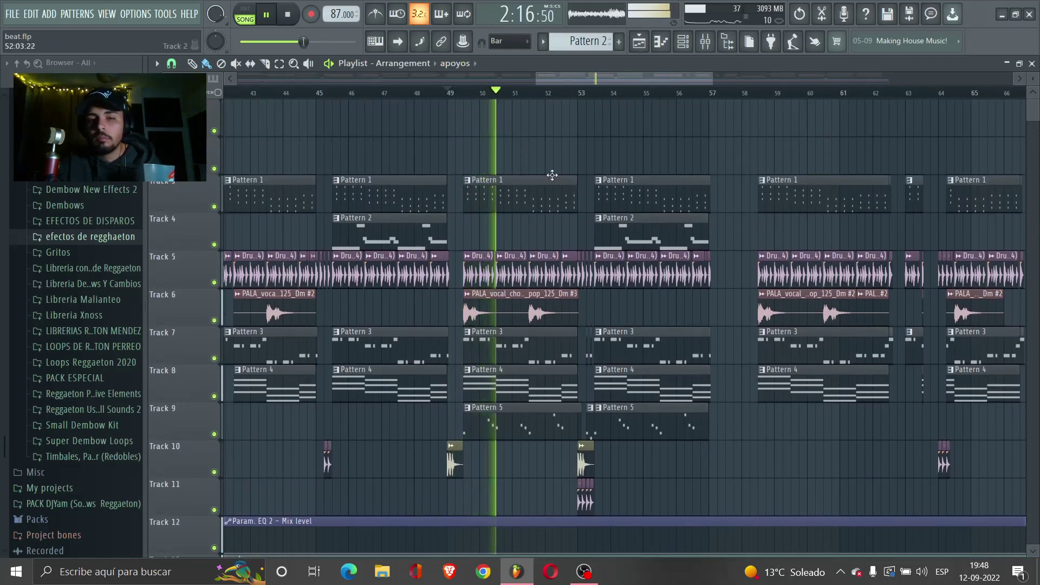
{"action": "scroll", "coordinate": [560, 180], "scroll_direction": "down", "scroll_amount": 1}
{"action": "scroll", "coordinate": [559, 180], "scroll_direction": "down", "scroll_amount": 1}
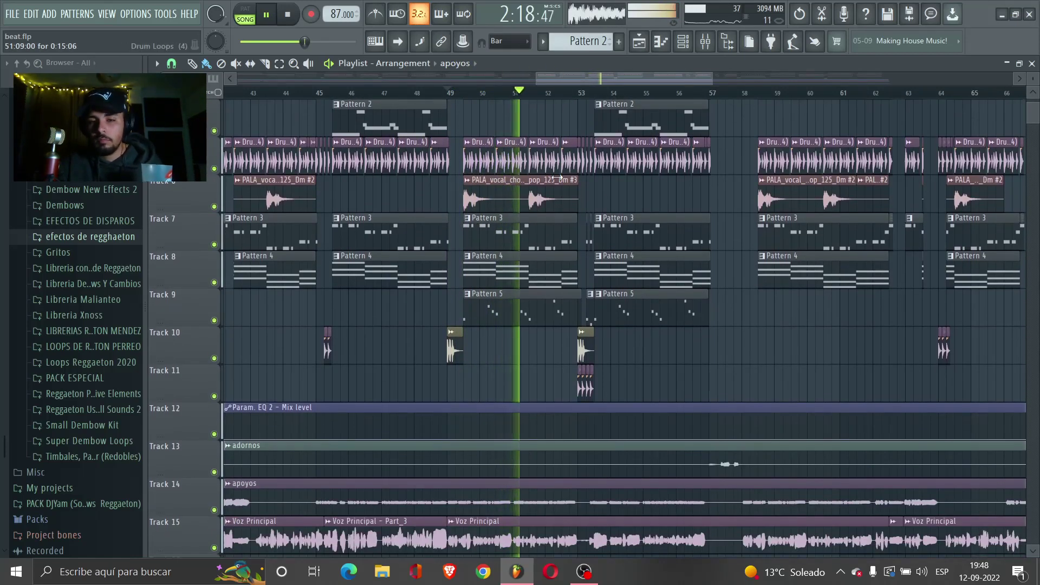
{"action": "scroll", "coordinate": [559, 177], "scroll_direction": "down", "scroll_amount": 2}
{"action": "scroll", "coordinate": [561, 183], "scroll_direction": "up", "scroll_amount": 4}
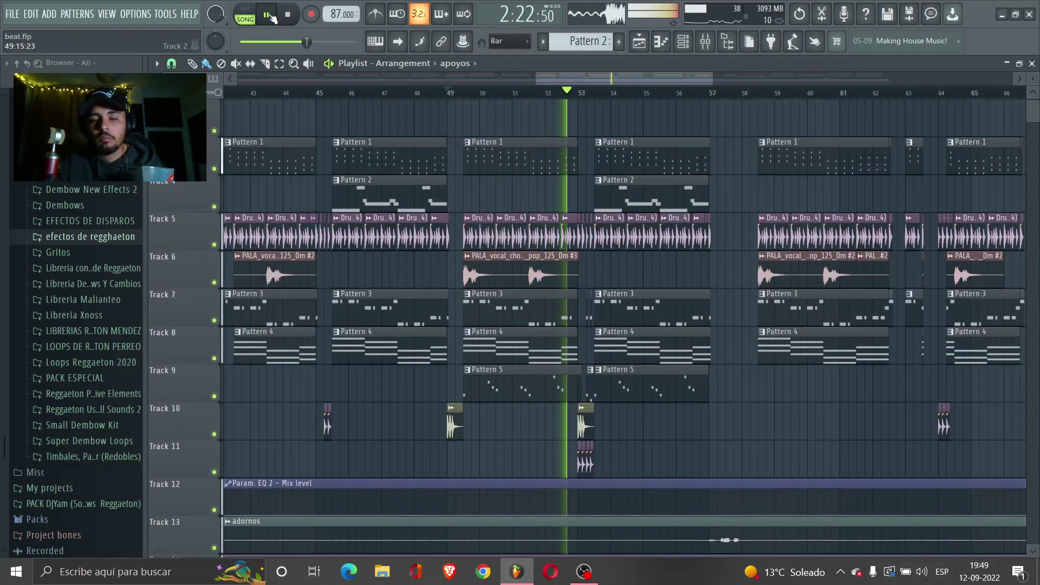
{"action": "scroll", "coordinate": [520, 353], "scroll_direction": "down", "scroll_amount": 2}
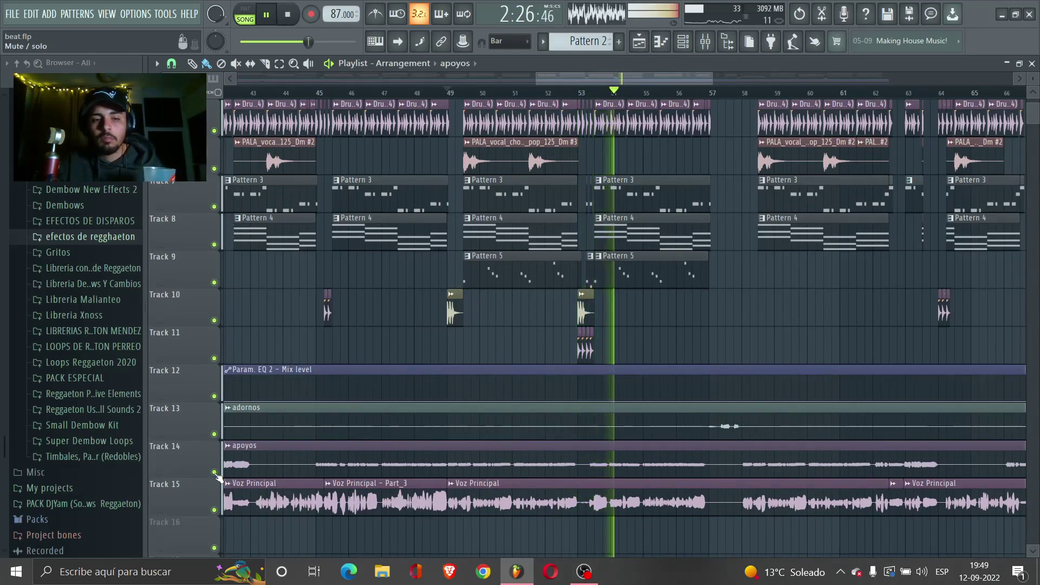
{"action": "scroll", "coordinate": [353, 271], "scroll_direction": "up", "scroll_amount": 3}
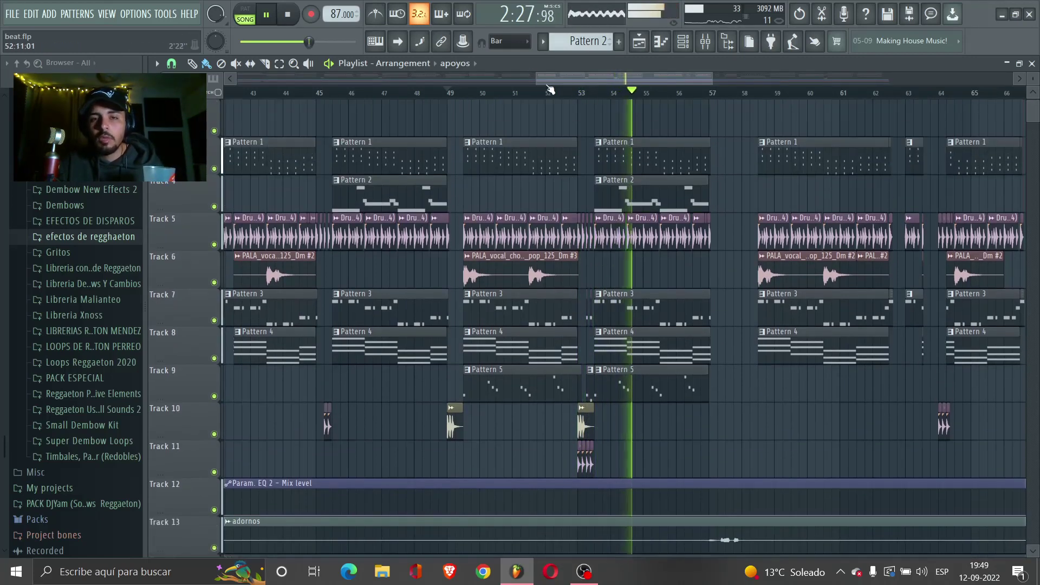
Stop the song at bar 53 and mute the apoyos and Voz Principal vocals in Tracks 14 and 15.
{"action": "left_click", "coordinate": [463, 97]}
{"action": "key", "text": "space"}
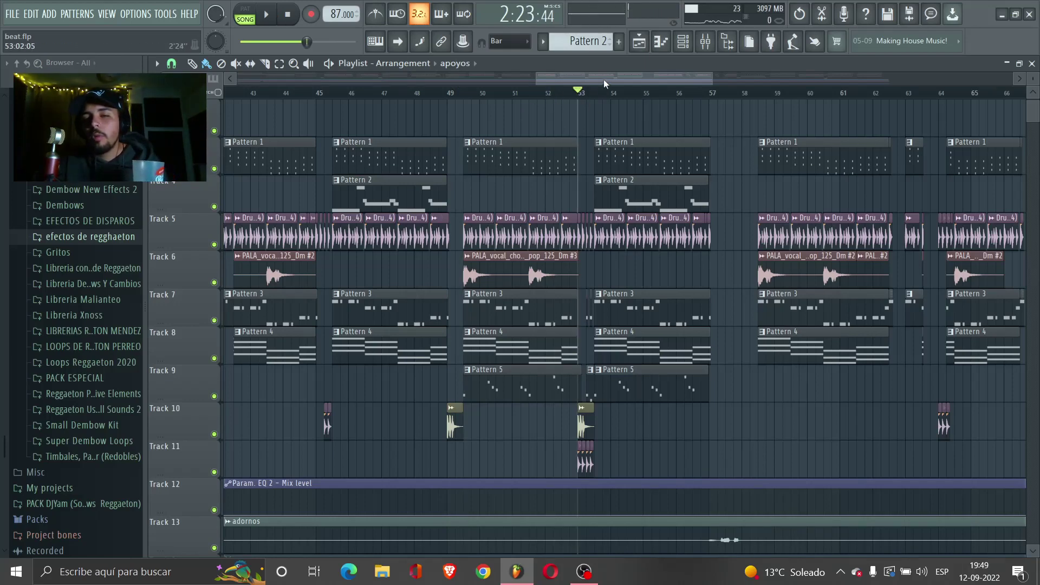
{"action": "scroll", "coordinate": [624, 256], "scroll_direction": "down", "scroll_amount": 3}
{"action": "scroll", "coordinate": [624, 256], "scroll_direction": "down", "scroll_amount": 2}
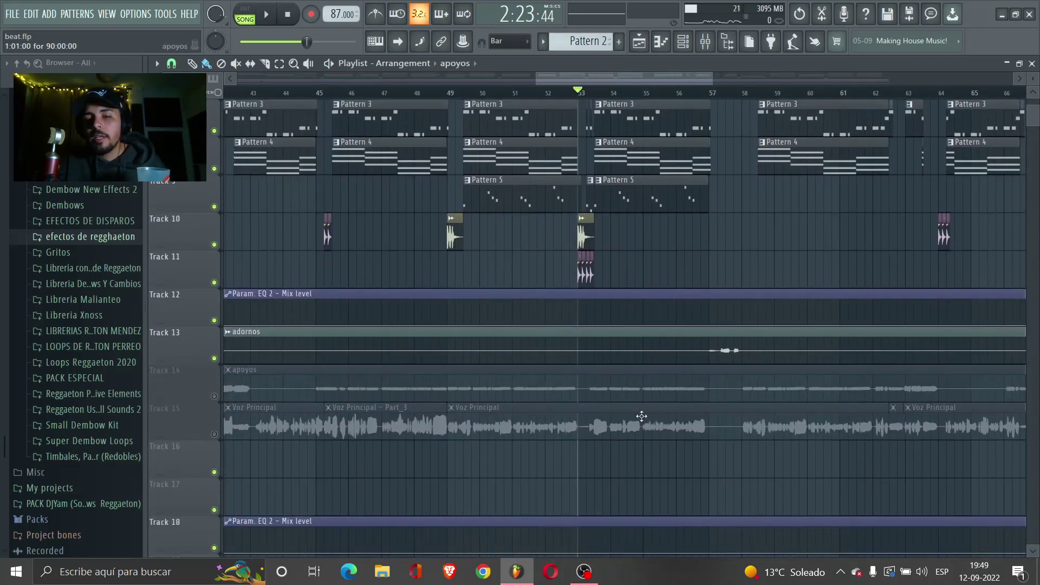
Play the song without vocals from bar 53, restarting from just before bar 52.
{"action": "left_click_drag", "start_coordinate": [711, 85], "coordinate": [808, 79]}
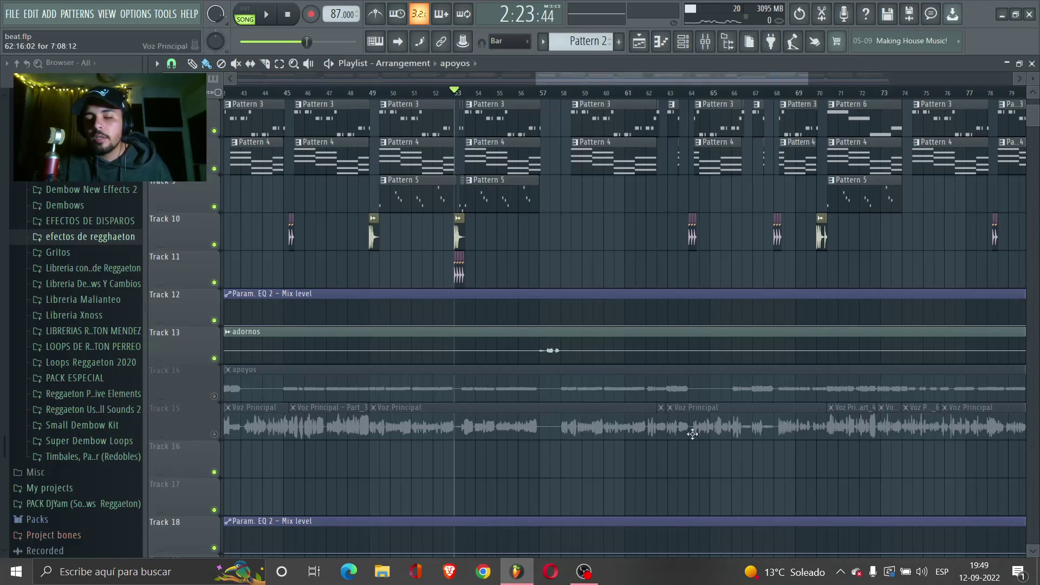
{"action": "left_click_drag", "start_coordinate": [809, 79], "coordinate": [673, 78]}
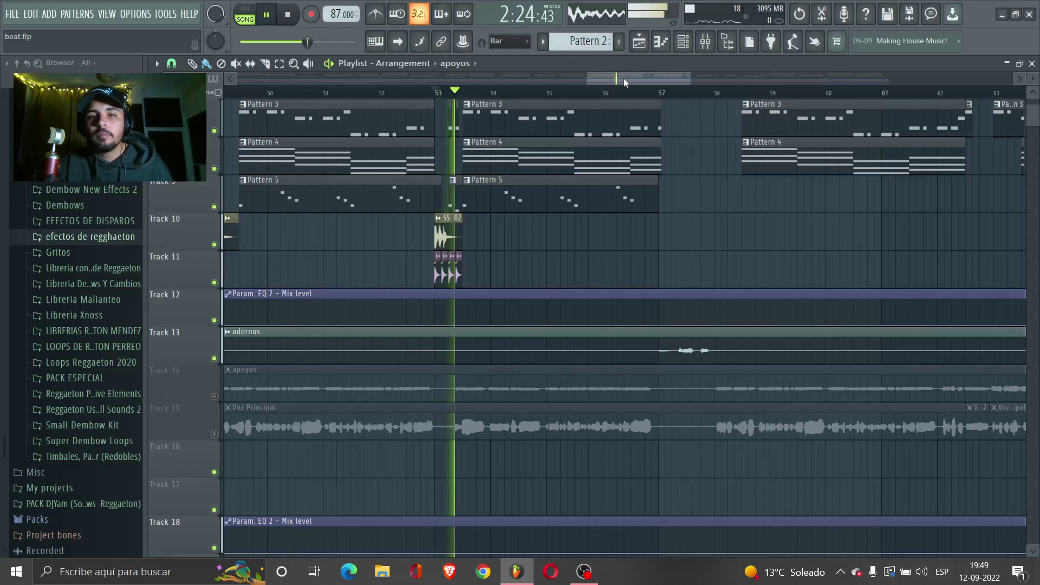
{"action": "left_click_drag", "start_coordinate": [624, 78], "coordinate": [626, 77]}
{"action": "scroll", "coordinate": [404, 106], "scroll_direction": "up", "scroll_amount": 3}
{"action": "left_click", "coordinate": [358, 93]}
{"action": "scroll", "coordinate": [357, 244], "scroll_direction": "down", "scroll_amount": 3}
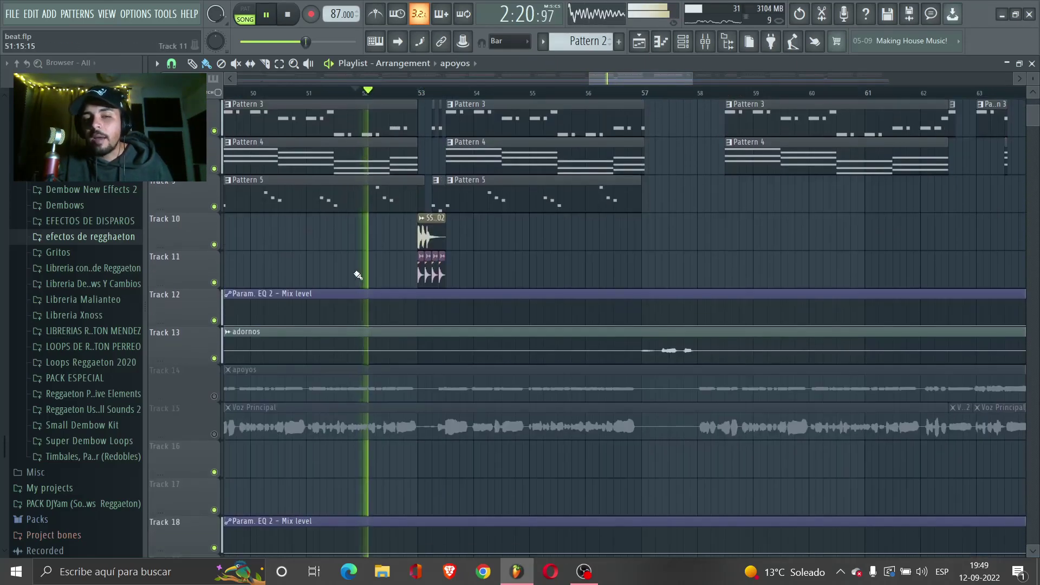
Alternately unmute and mute the Track 15 main vocals while the section through bar 56 plays, stopping with them muted.
{"action": "left_click", "coordinate": [215, 433]}
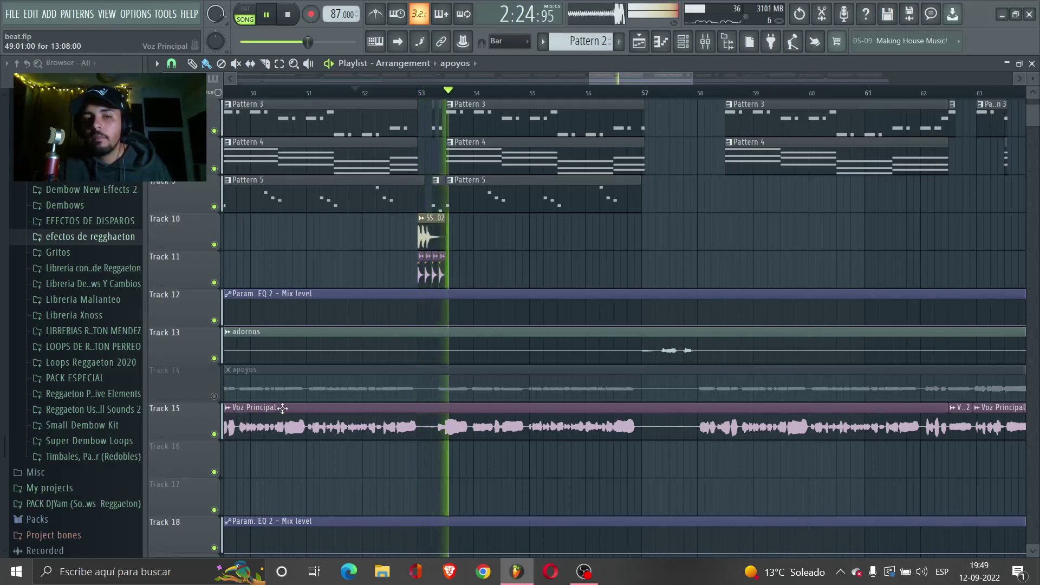
{"action": "left_click", "coordinate": [214, 434]}
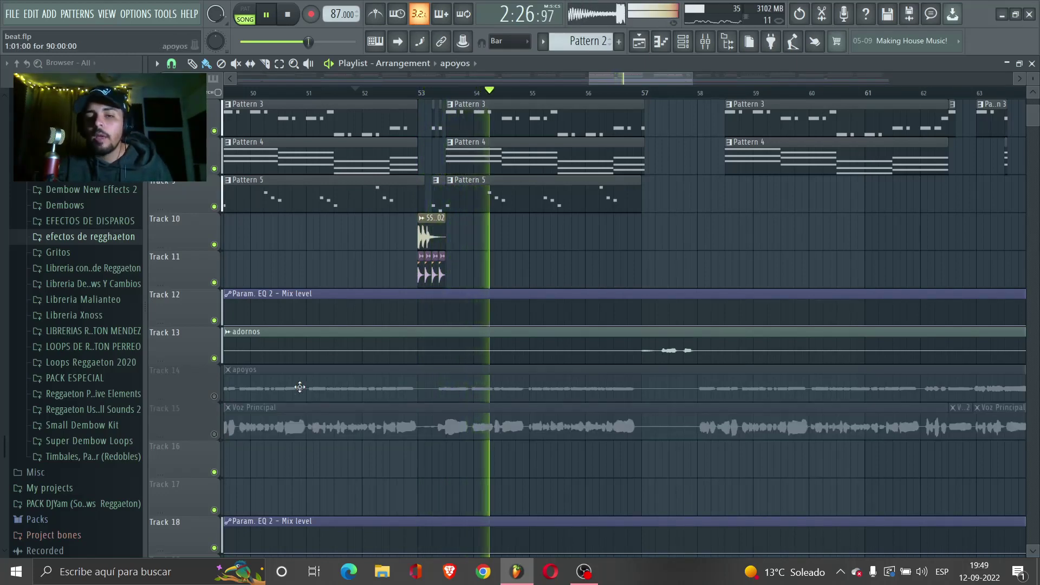
{"action": "left_click", "coordinate": [214, 434]}
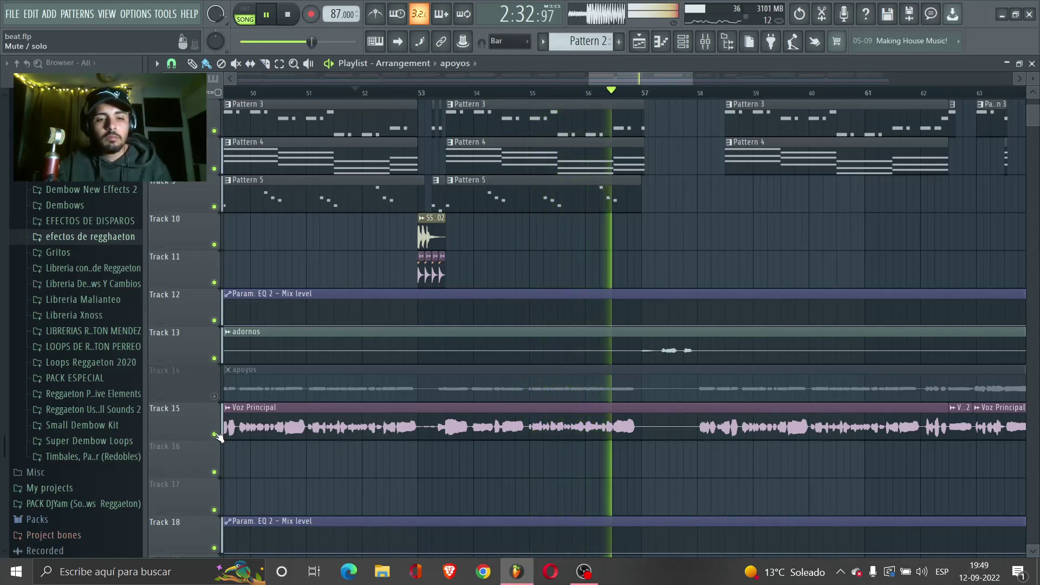
{"action": "key", "text": "space"}
{"action": "left_click", "coordinate": [214, 434]}
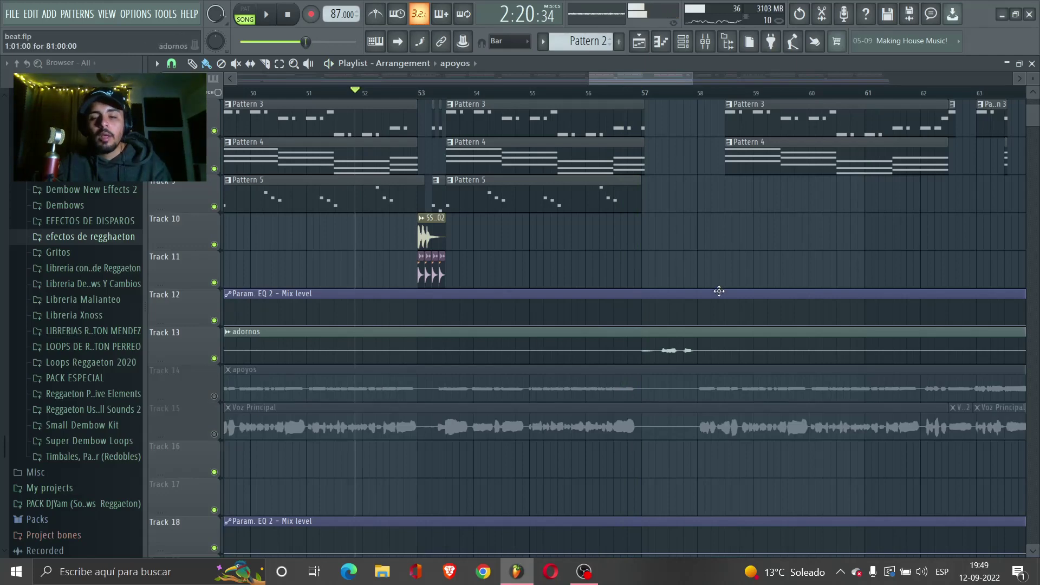
Set the playback position shortly before bar 57 and play the break with the Track 13 adornos vocals.
{"action": "scroll", "coordinate": [721, 325], "scroll_direction": "up", "scroll_amount": 5}
{"action": "scroll", "coordinate": [677, 176], "scroll_direction": "down", "scroll_amount": 5}
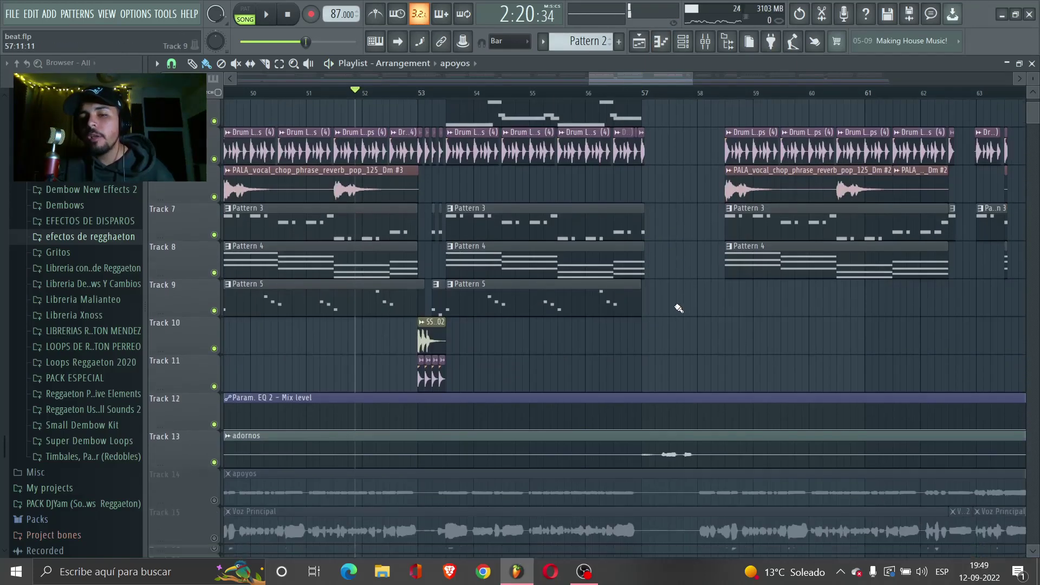
{"action": "left_click_drag", "start_coordinate": [671, 82], "coordinate": [678, 80]}
{"action": "scroll", "coordinate": [585, 246], "scroll_direction": "up", "scroll_amount": 2}
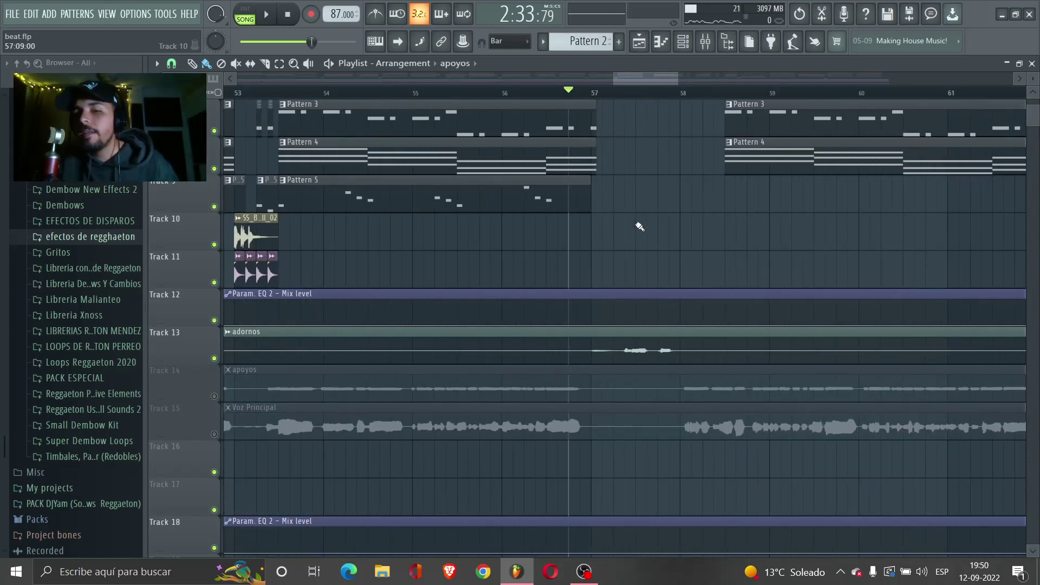
{"action": "key", "text": "space"}
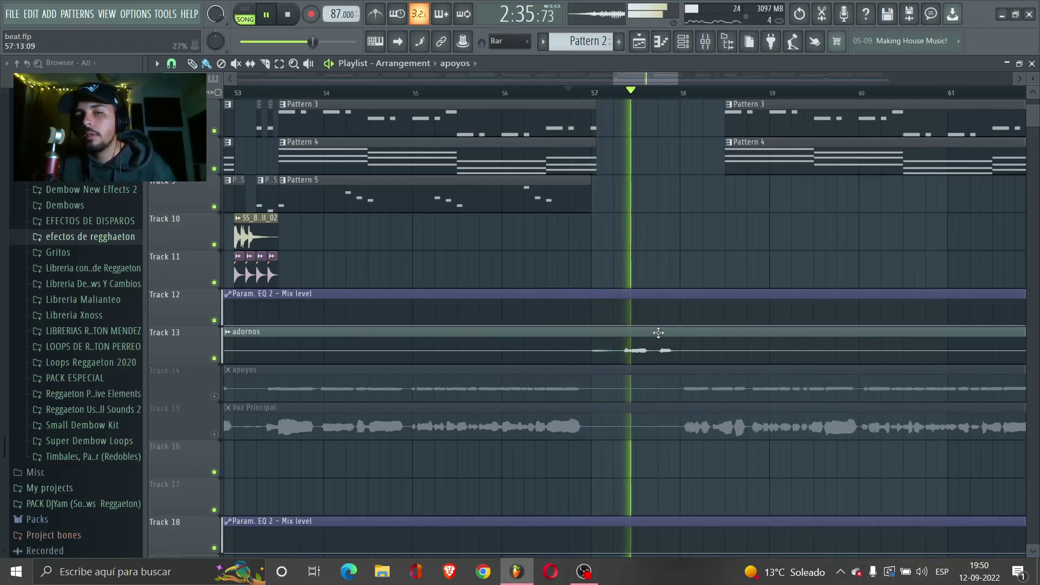
Stop playback and unmute the apoyos and Voz Principal vocals in Tracks 14 and 15.
{"action": "key", "text": "space"}
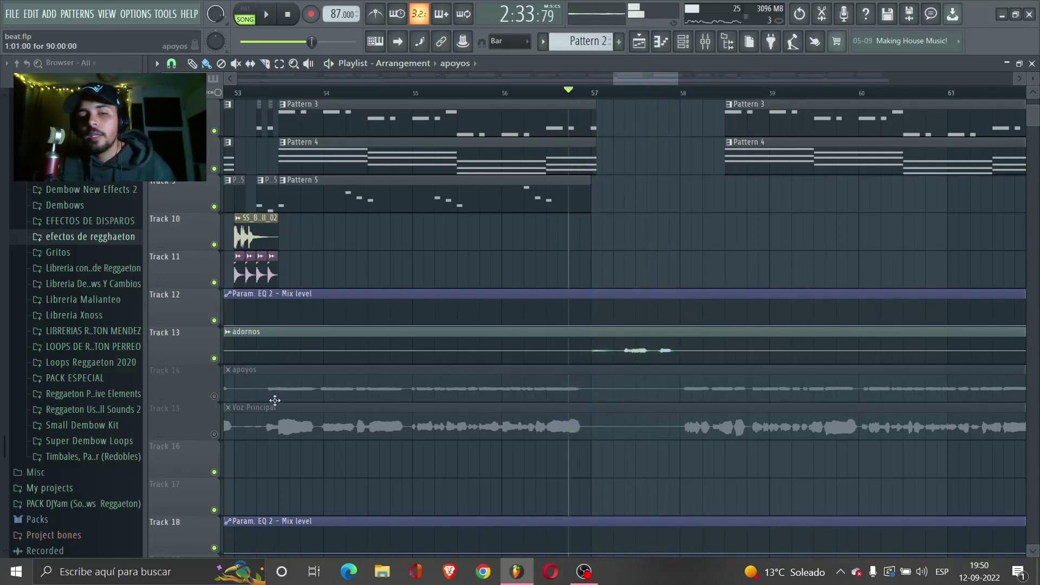
{"action": "left_click", "coordinate": [214, 396]}
{"action": "left_click", "coordinate": [215, 435]}
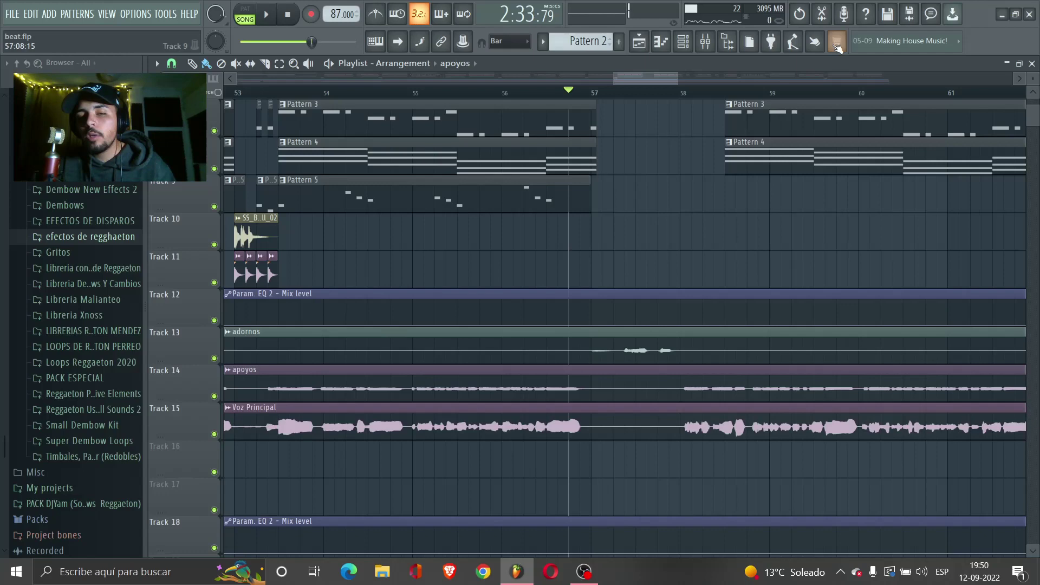
Set the playback position just after bar 58 and play that section with all the vocals.
{"action": "left_click", "coordinate": [699, 95]}
{"action": "key", "text": "space"}
{"action": "left_click_drag", "start_coordinate": [645, 80], "coordinate": [672, 76]}
{"action": "key", "text": "space"}
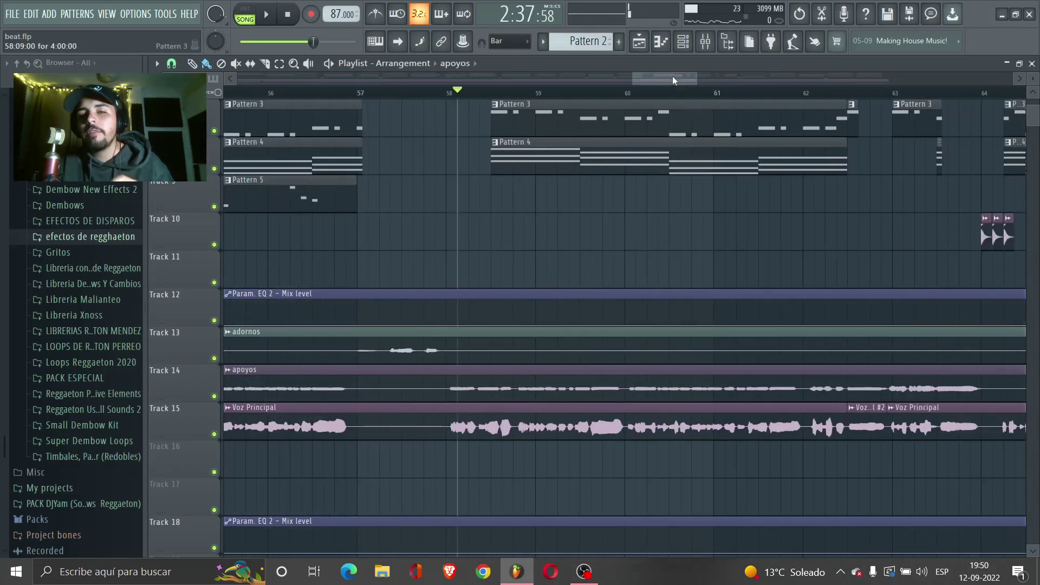
{"action": "key", "text": "space"}
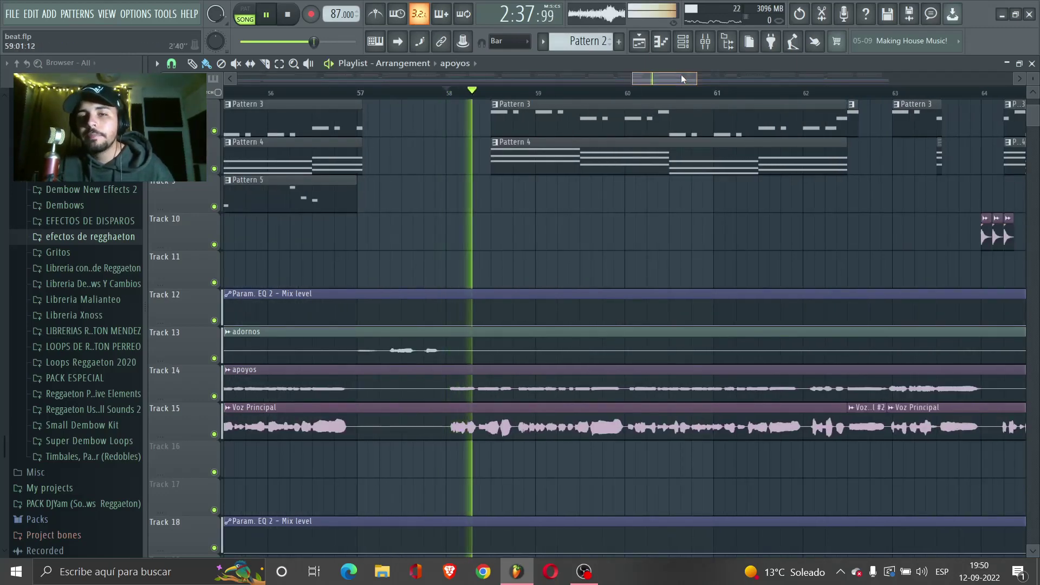
{"action": "scroll", "coordinate": [682, 76], "scroll_direction": "right", "scroll_amount": 2}
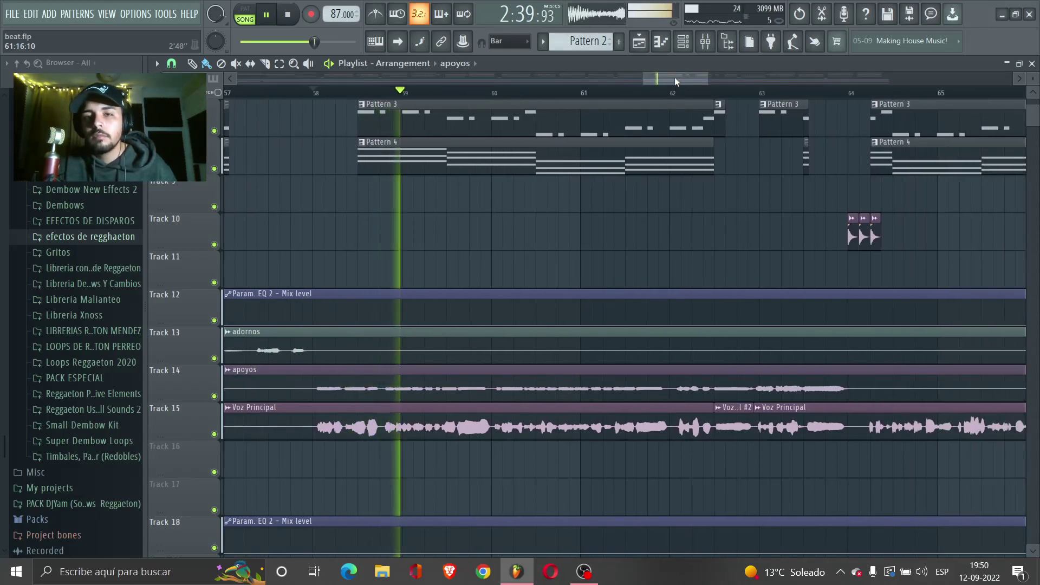
{"action": "scroll", "coordinate": [678, 77], "scroll_direction": "right", "scroll_amount": 1}
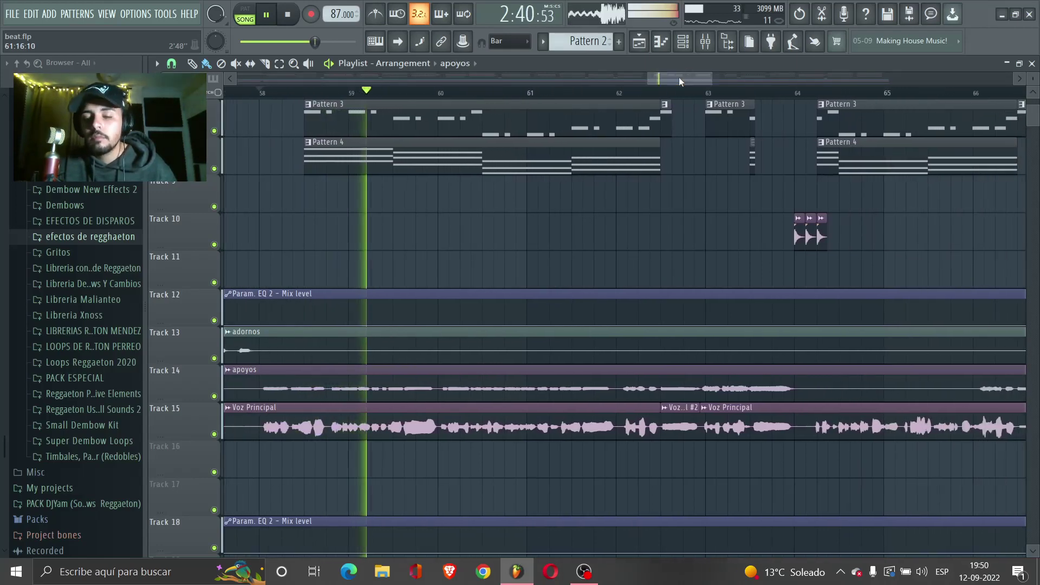
Mute the Track 14 apoyos and Track 15 main vocals while the song plays to about bar 62, and stop playback.
{"action": "left_click", "coordinate": [214, 396]}
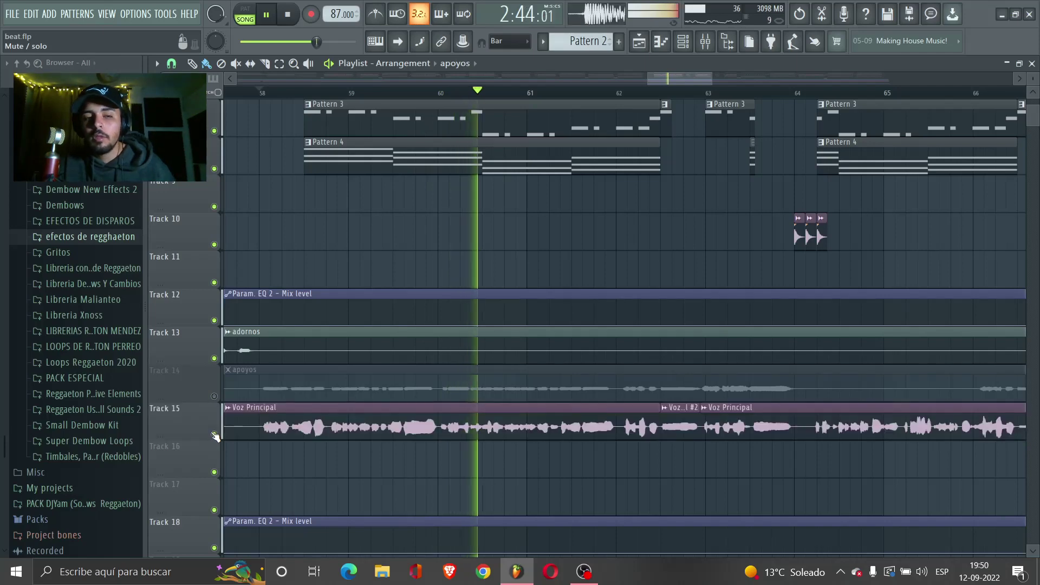
{"action": "scroll", "coordinate": [443, 431], "scroll_direction": "up", "scroll_amount": 6}
{"action": "scroll", "coordinate": [433, 414], "scroll_direction": "down", "scroll_amount": 6}
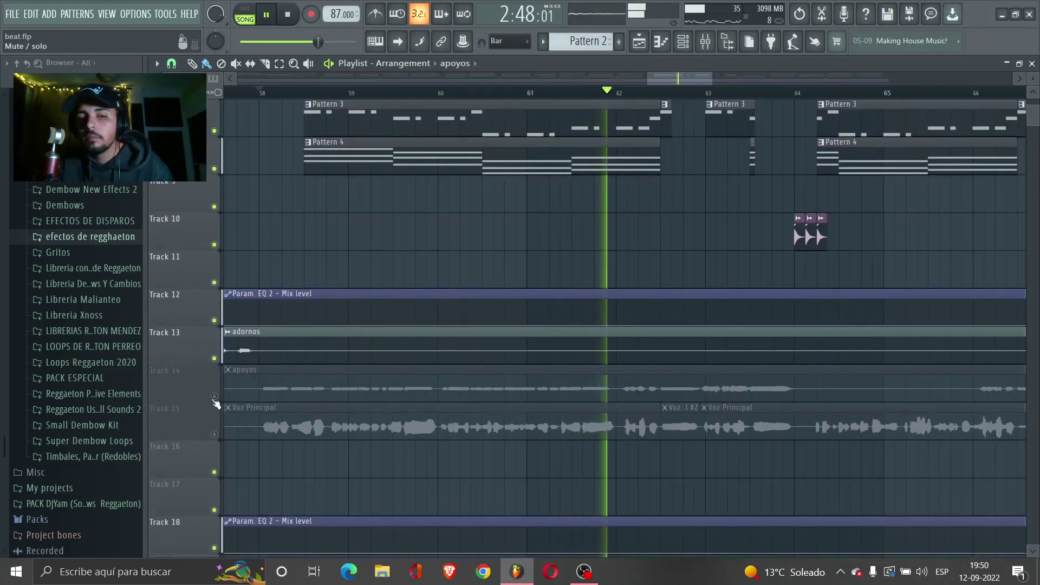
{"action": "key", "text": "space"}
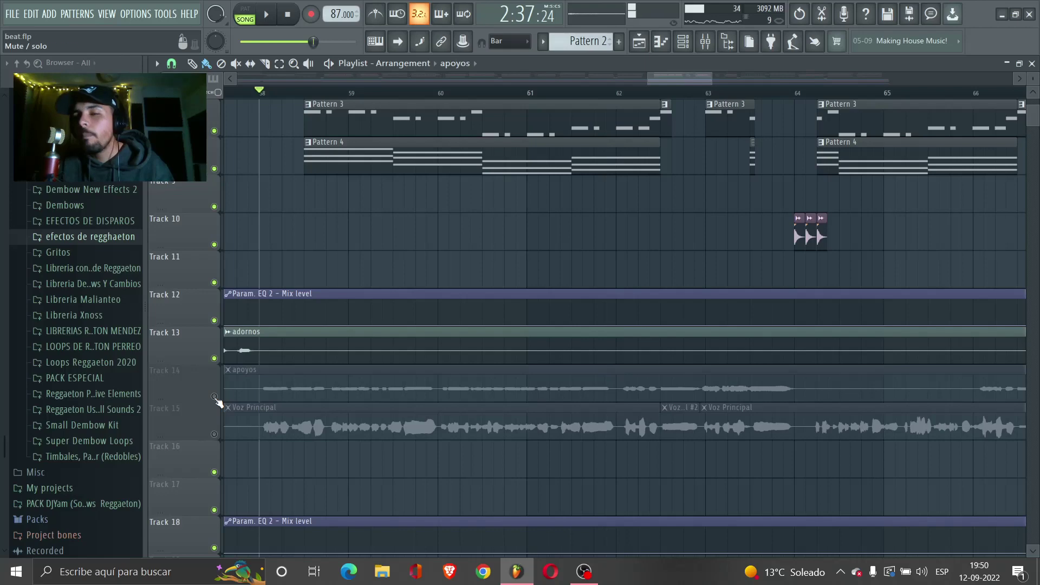
Move the playback position to just before the Pattern 3 block after bar 58 and unmute the Track 15 and Track 14 vocals.
{"action": "left_click", "coordinate": [293, 91]}
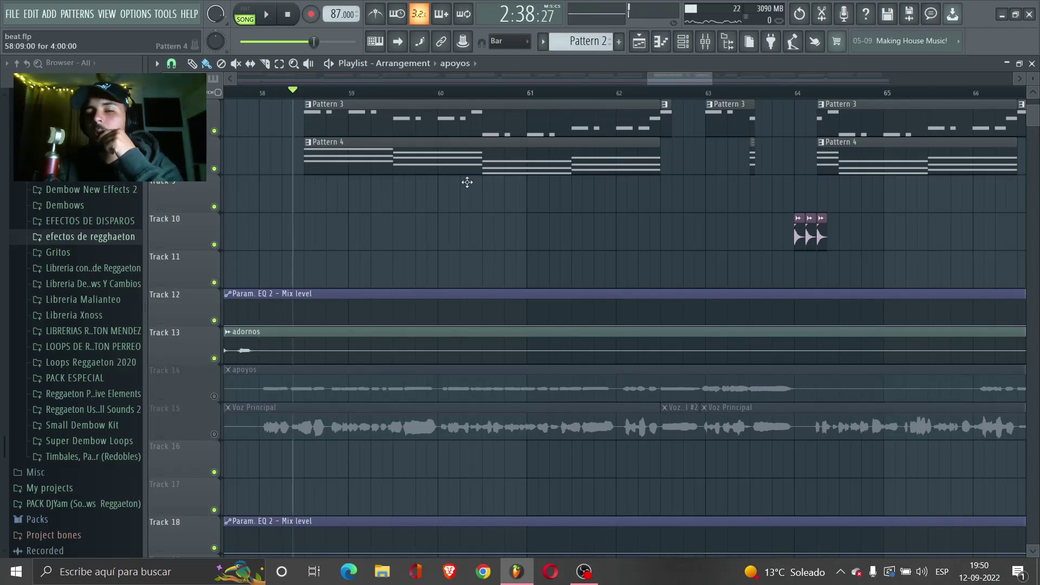
{"action": "scroll", "coordinate": [467, 182], "scroll_direction": "up", "scroll_amount": 6}
{"action": "left_click_drag", "start_coordinate": [710, 78], "coordinate": [769, 81]}
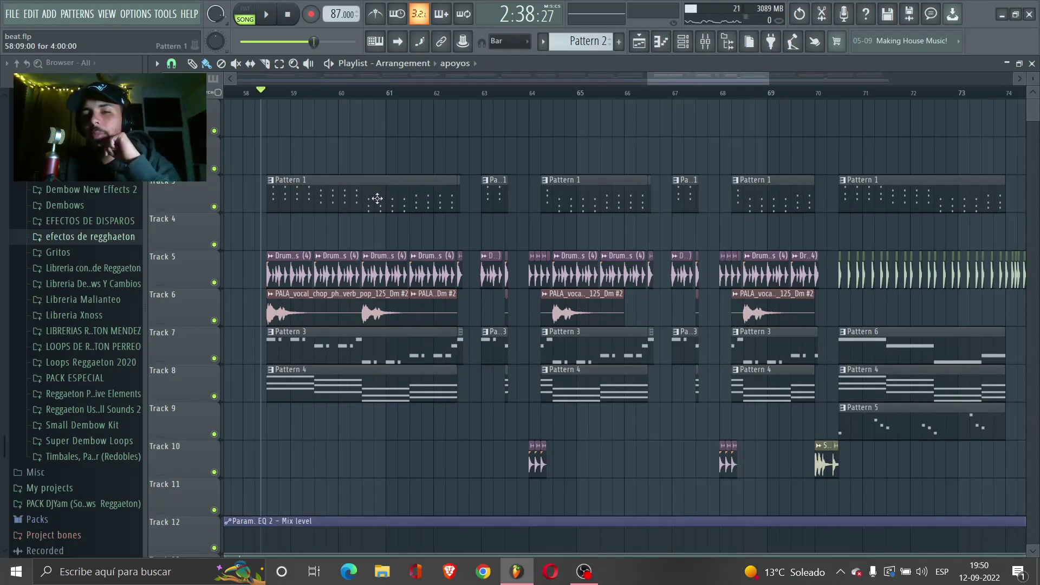
{"action": "scroll", "coordinate": [231, 472], "scroll_direction": "down", "scroll_amount": 4}
{"action": "left_click", "coordinate": [214, 510]}
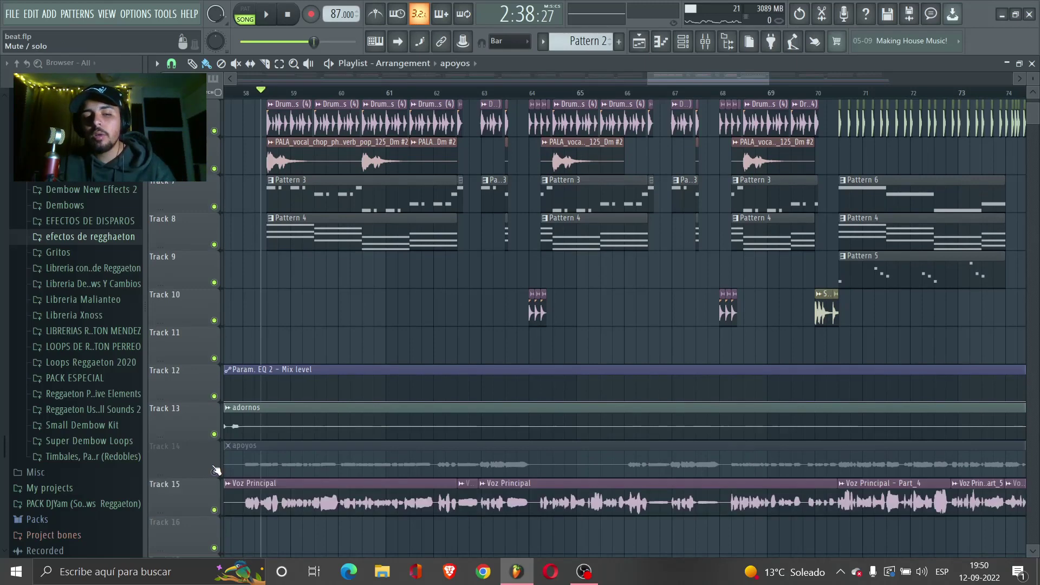
{"action": "left_click", "coordinate": [214, 472]}
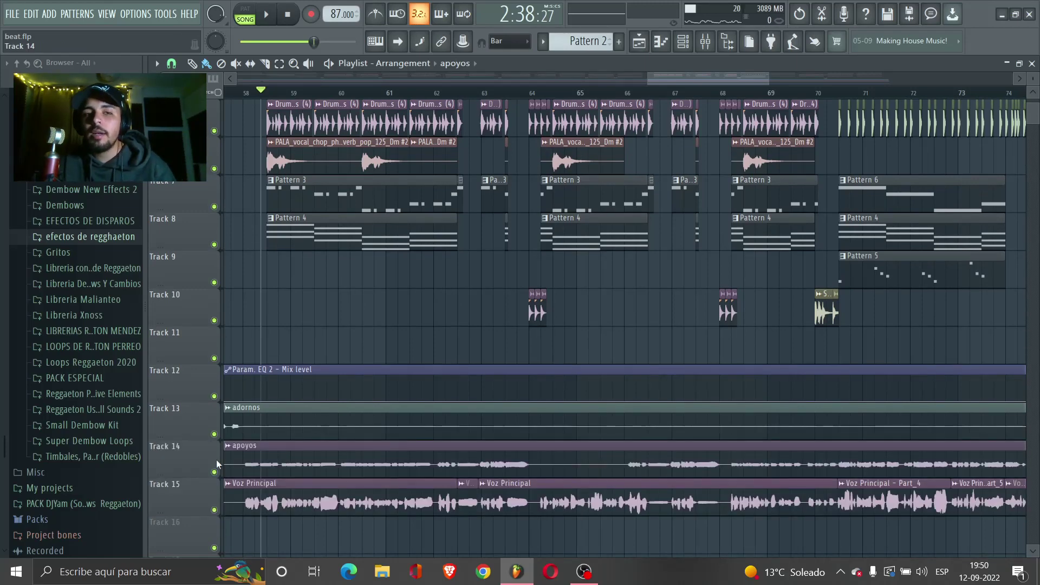
Play the section from just after bar 58 to about bar 62 with all vocals and instruments, and stop playback.
{"action": "scroll", "coordinate": [217, 459], "scroll_direction": "up", "scroll_amount": 3}
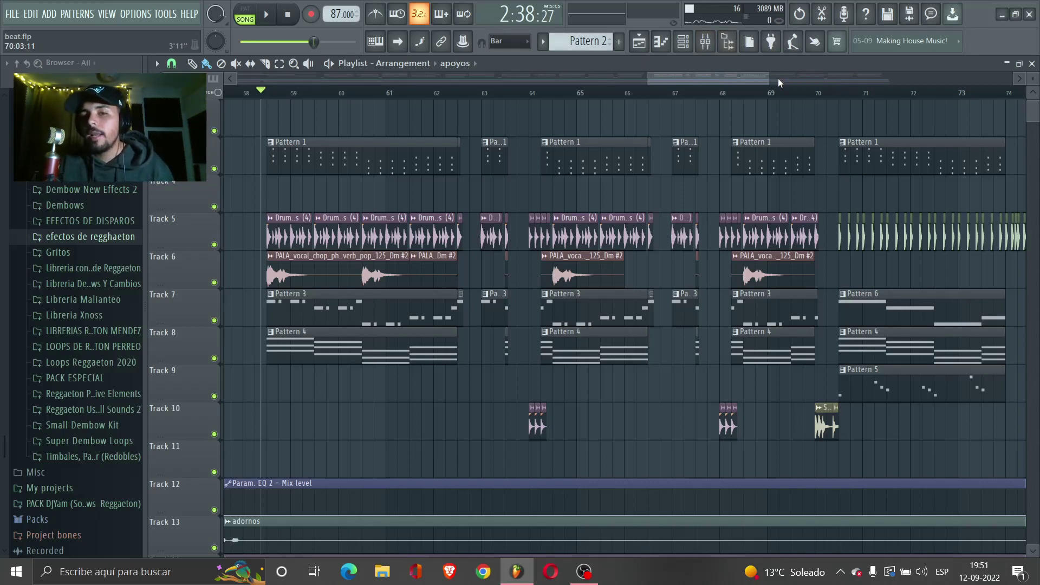
{"action": "left_click_drag", "start_coordinate": [761, 80], "coordinate": [744, 76]}
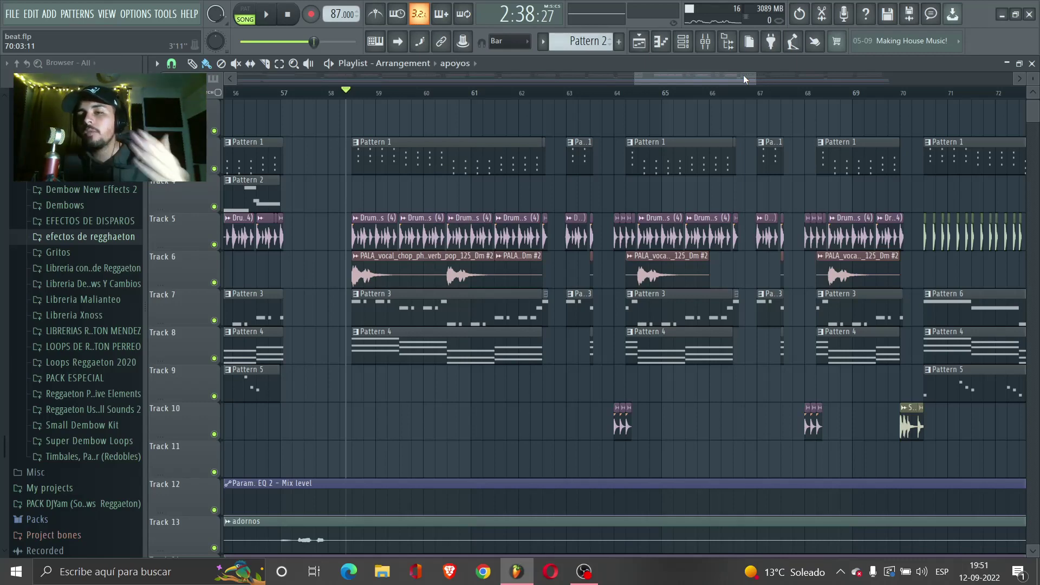
{"action": "left_click_drag", "start_coordinate": [737, 75], "coordinate": [716, 80]}
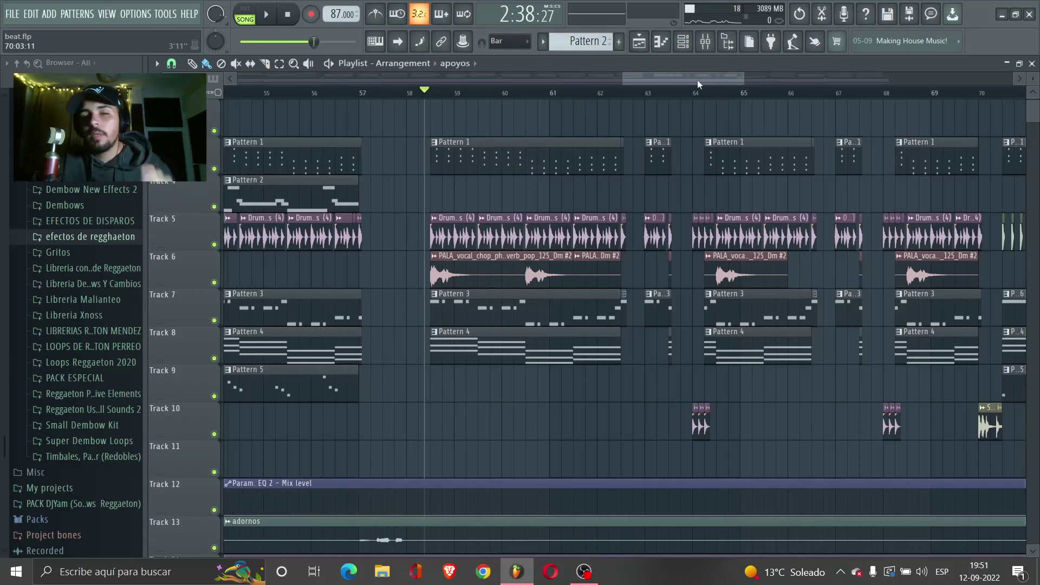
{"action": "key", "text": "space"}
{"action": "scroll", "coordinate": [691, 144], "scroll_direction": "down", "scroll_amount": 3}
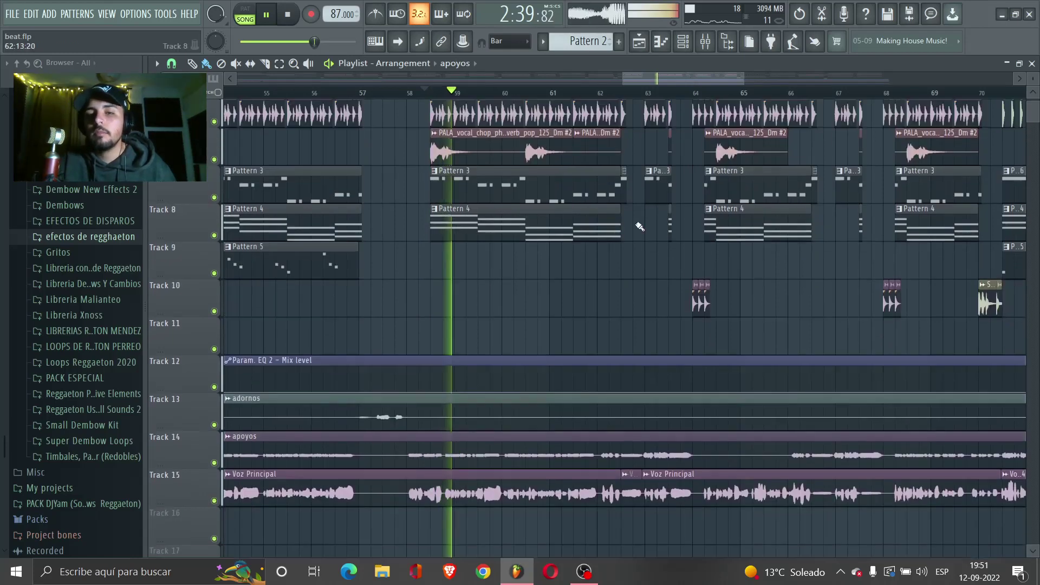
{"action": "scroll", "coordinate": [693, 150], "scroll_direction": "up", "scroll_amount": 4}
{"action": "left_click_drag", "start_coordinate": [698, 77], "coordinate": [705, 79]}
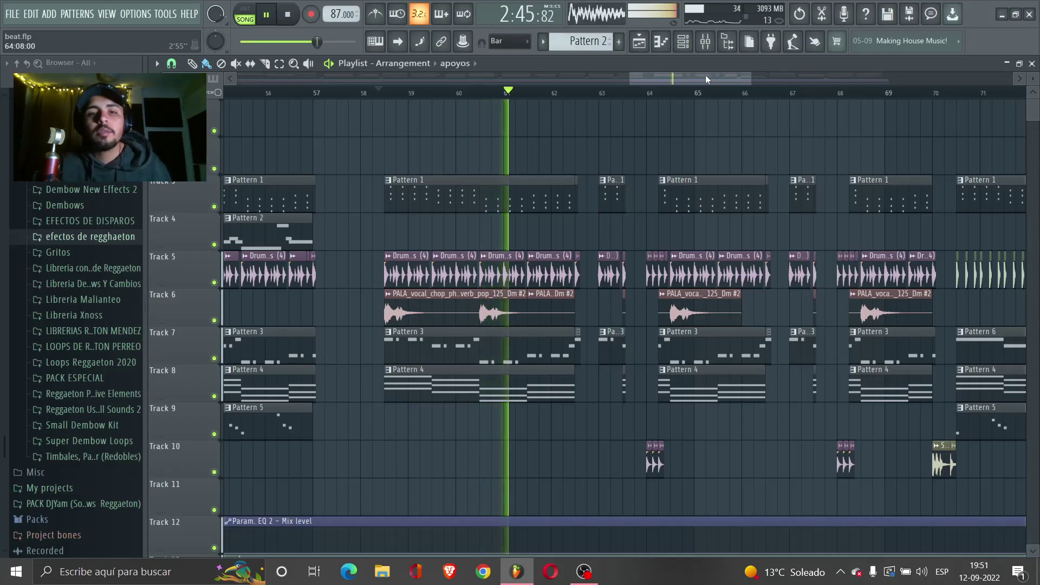
{"action": "scroll", "coordinate": [228, 400], "scroll_direction": "down", "scroll_amount": 6}
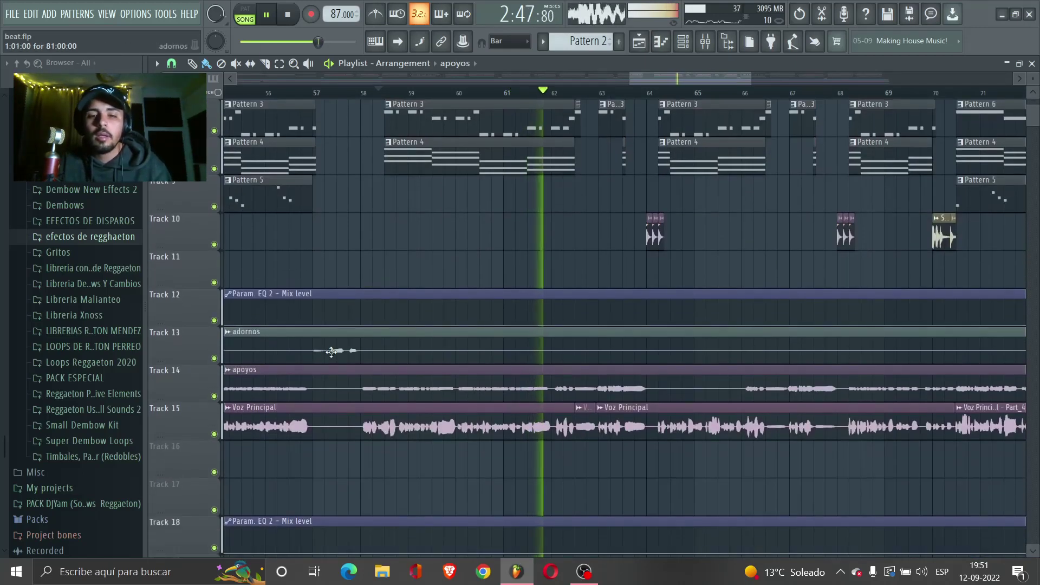
{"action": "key", "text": "space"}
Mute the Track 14 apoyos, leaving Voz Principal in Track 15 audible, and play from just before bar 62.
{"action": "left_click", "coordinate": [214, 396]}
{"action": "left_click", "coordinate": [214, 434]}
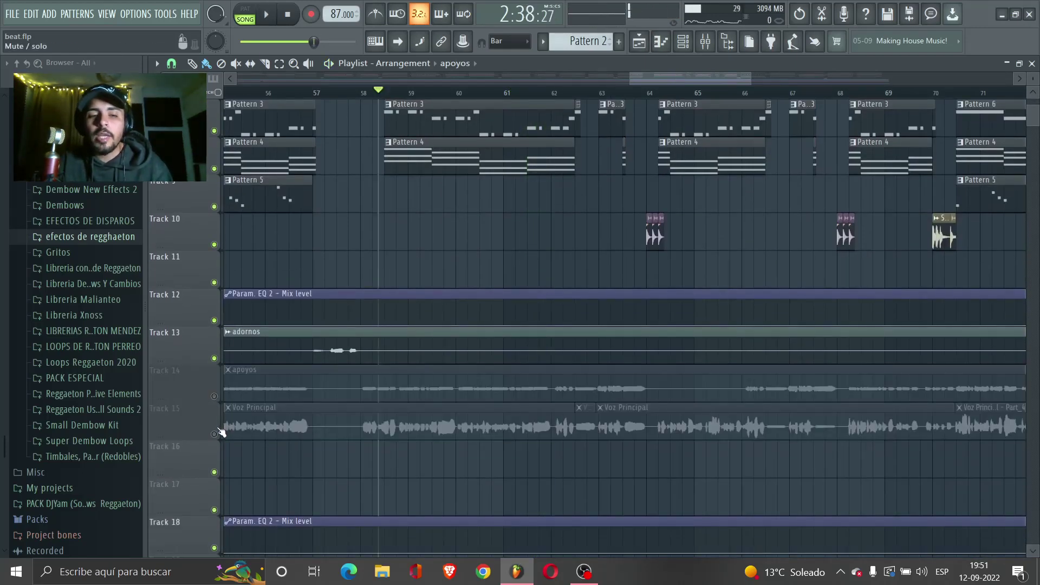
{"action": "left_click", "coordinate": [214, 434]}
{"action": "scroll", "coordinate": [661, 133], "scroll_direction": "up", "scroll_amount": 3}
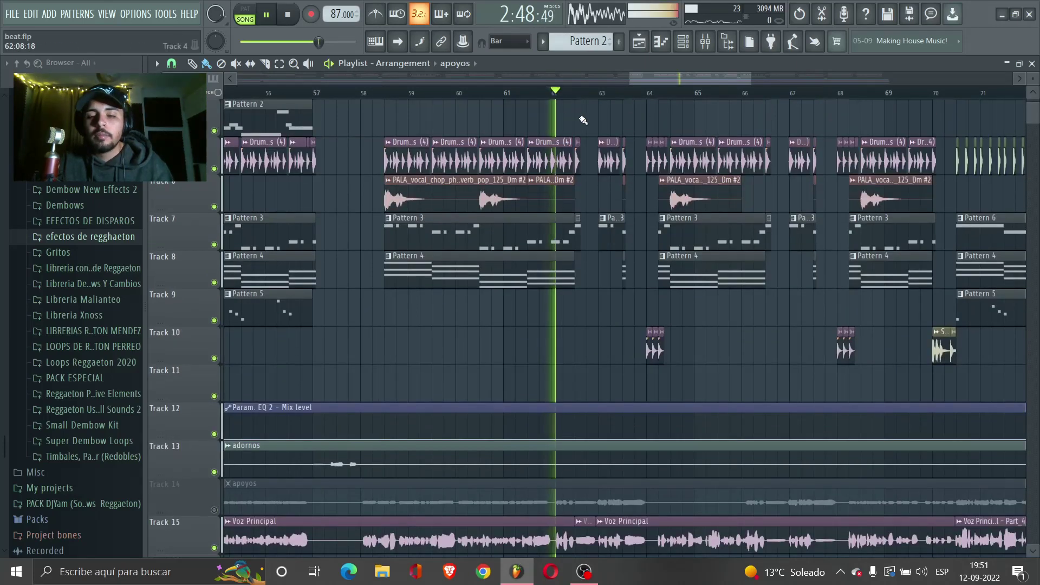
Unmute the Track 14 apoyos during playback, listen past bar 65, and stop with the position set shortly after bar 66.
{"action": "left_click", "coordinate": [214, 510]}
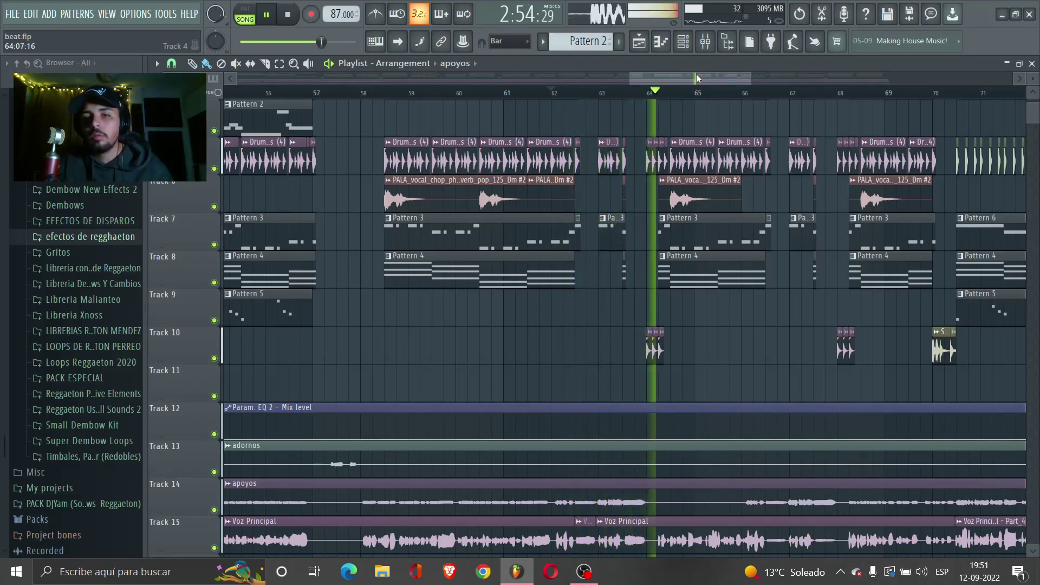
{"action": "left_click_drag", "start_coordinate": [697, 73], "coordinate": [716, 77]}
{"action": "scroll", "coordinate": [569, 298], "scroll_direction": "up", "scroll_amount": 2}
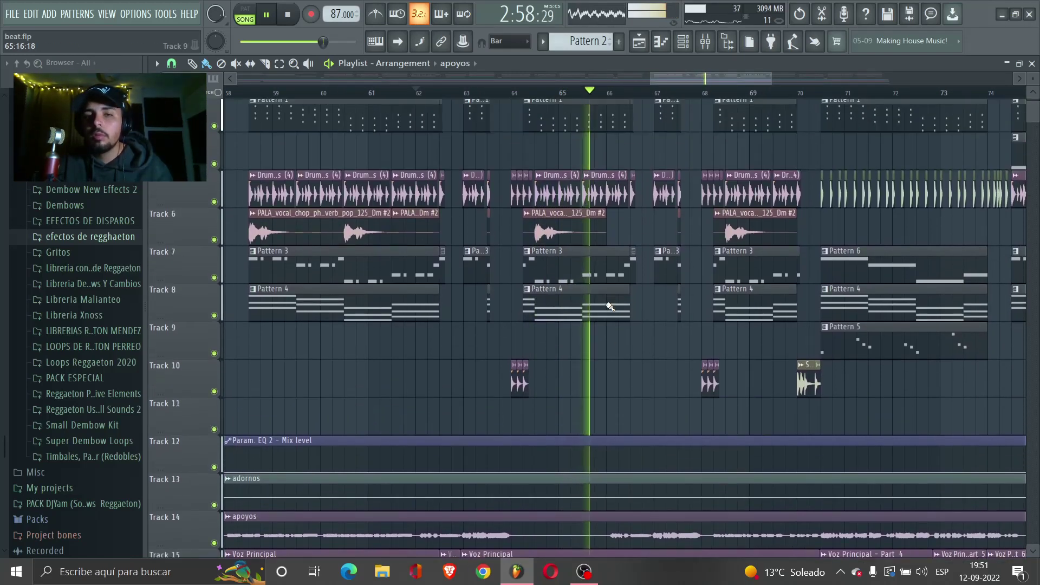
{"action": "scroll", "coordinate": [610, 306], "scroll_direction": "up", "scroll_amount": 1}
{"action": "key", "text": "space"}
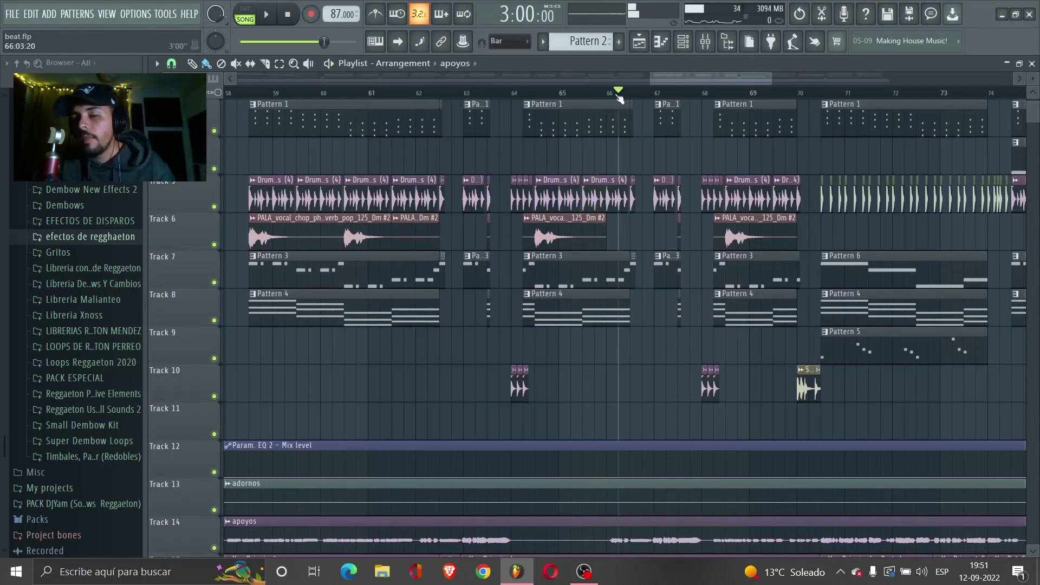
Play the breaks and drums from shortly after bar 66 to nearly bar 70, and stop playback.
{"action": "key", "text": "space"}
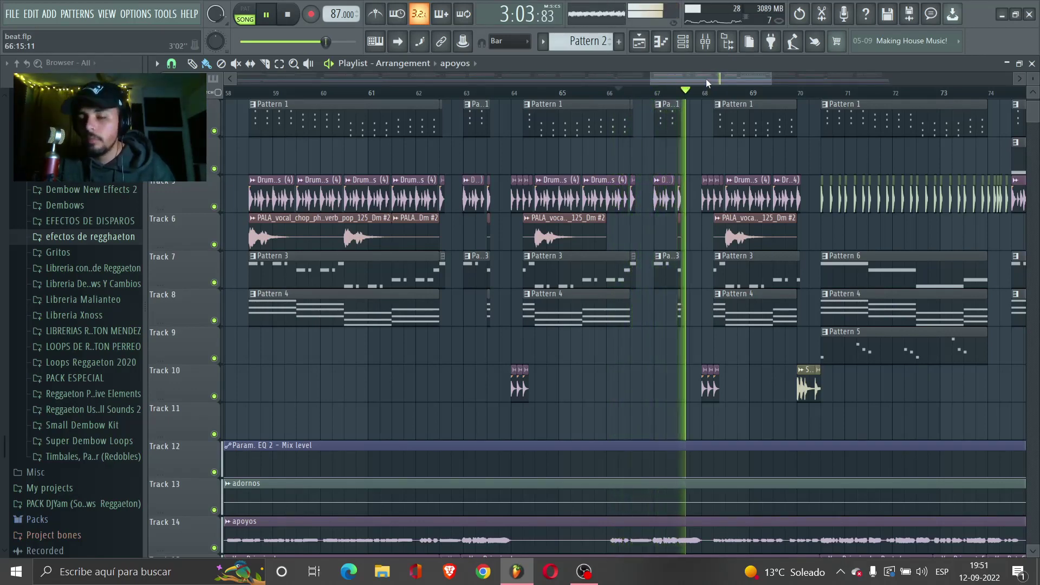
{"action": "left_click_drag", "start_coordinate": [706, 79], "coordinate": [749, 76]}
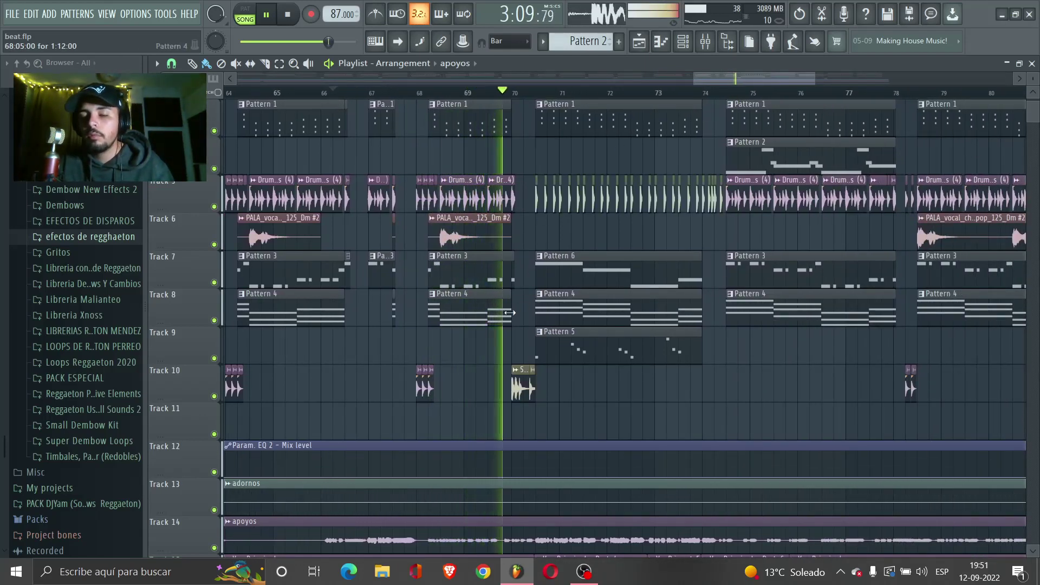
{"action": "scroll", "coordinate": [509, 313], "scroll_direction": "down", "scroll_amount": 3}
{"action": "key", "text": "space"}
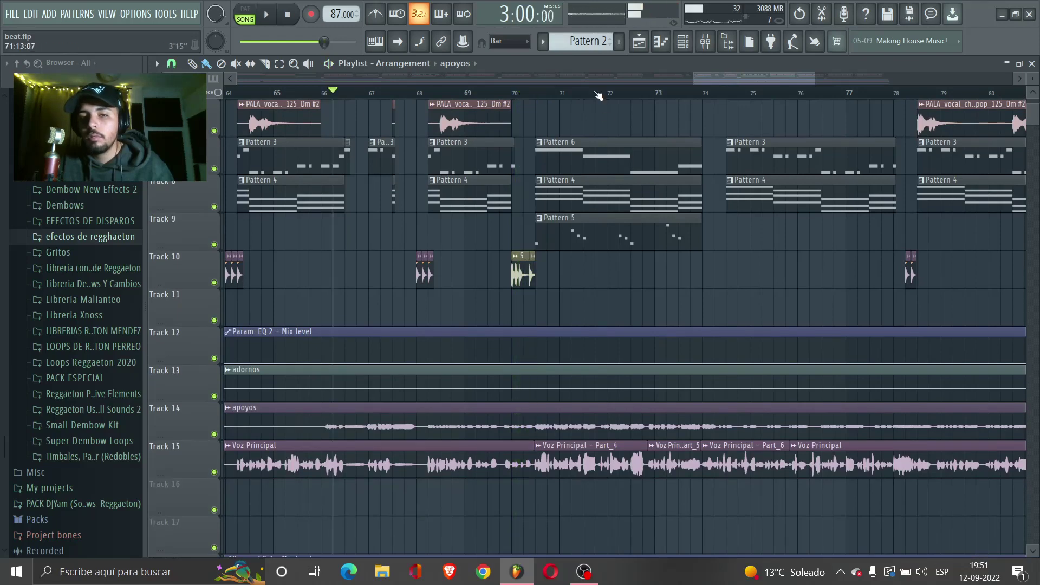
Set the playback position shortly after bar 70, play the Pattern 6 section with all vocals past bar 74, and stop playback.
{"action": "left_click", "coordinate": [527, 95]}
{"action": "scroll", "coordinate": [535, 212], "scroll_direction": "up", "scroll_amount": 5}
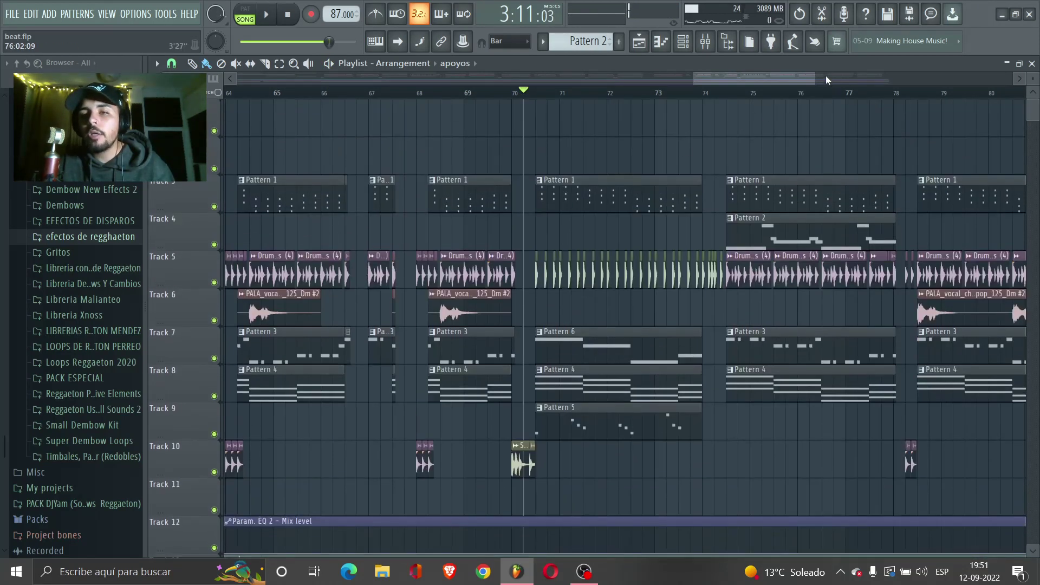
{"action": "mouse_move", "coordinate": [817, 76]}
{"action": "left_mouse_down"}
{"action": "mouse_move", "coordinate": [860, 77]}
{"action": "mouse_move", "coordinate": [797, 77]}
{"action": "left_mouse_up"}
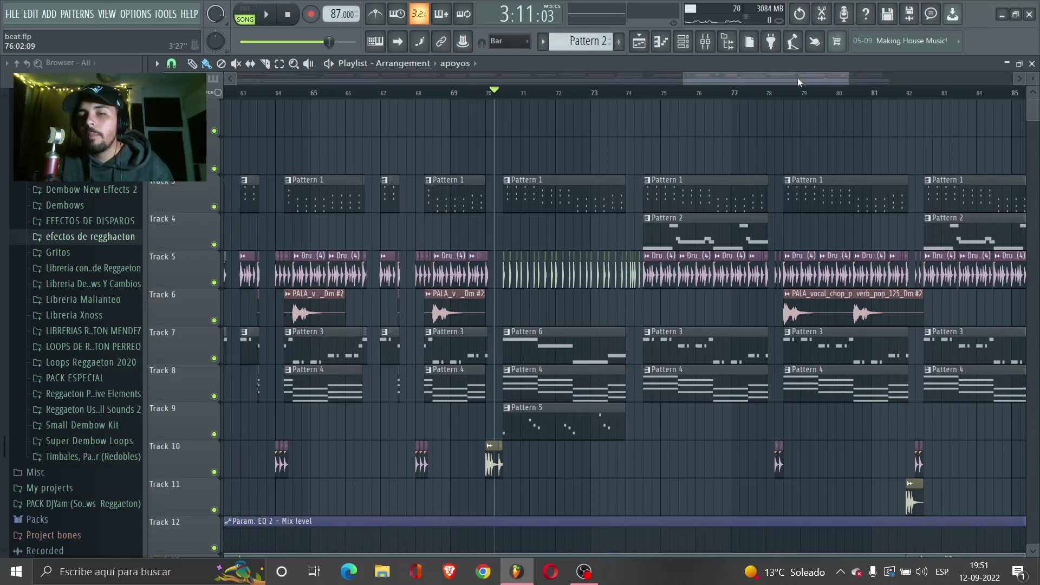
{"action": "key", "text": "space"}
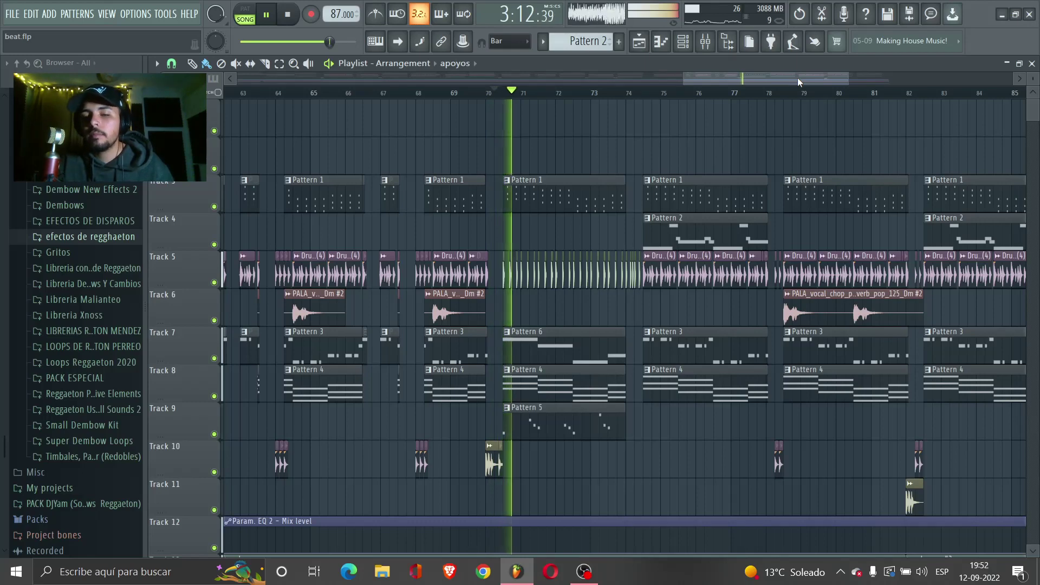
{"action": "scroll", "coordinate": [636, 248], "scroll_direction": "down", "scroll_amount": 2}
{"action": "scroll", "coordinate": [637, 248], "scroll_direction": "down", "scroll_amount": 1}
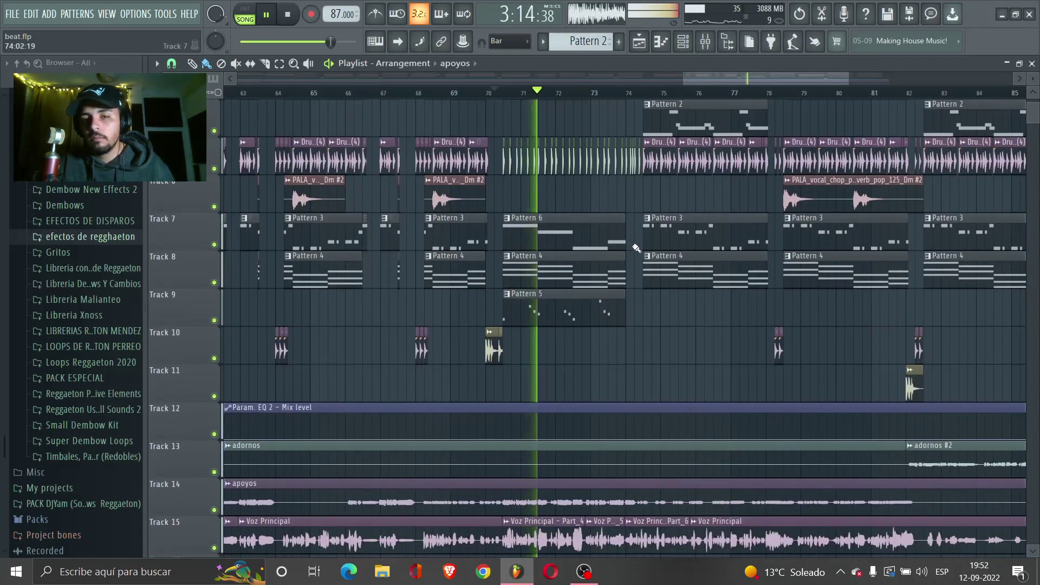
{"action": "scroll", "coordinate": [637, 248], "scroll_direction": "down", "scroll_amount": 3}
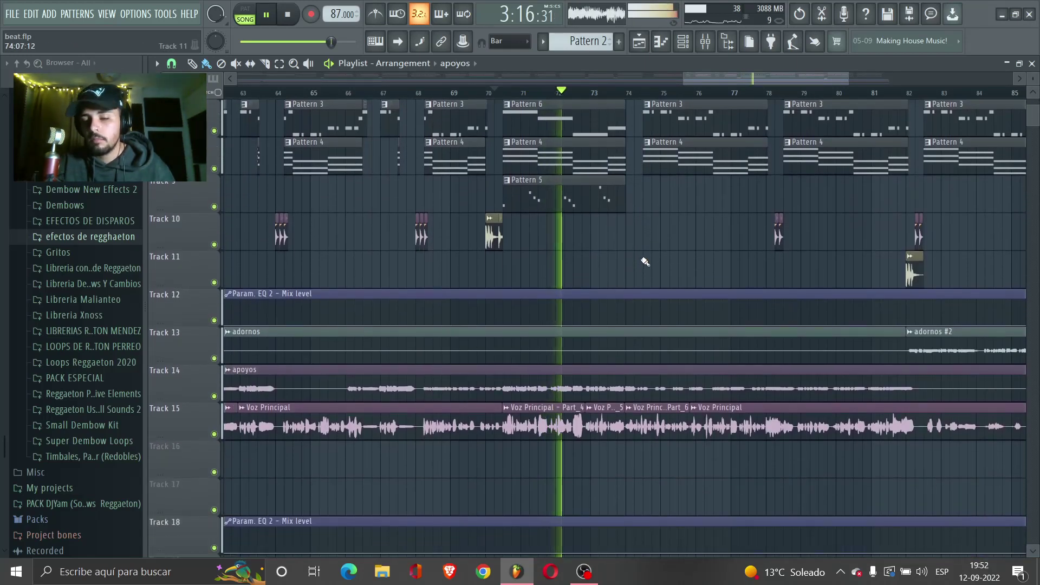
{"action": "scroll", "coordinate": [645, 262], "scroll_direction": "up", "scroll_amount": 4}
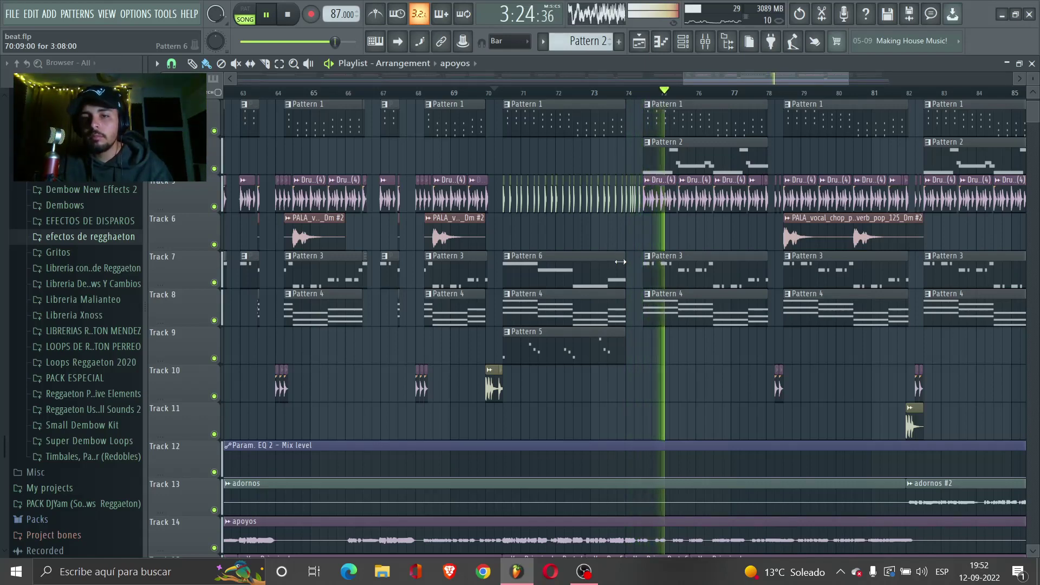
{"action": "scroll", "coordinate": [488, 325], "scroll_direction": "up", "scroll_amount": 3}
{"action": "key", "text": "space"}
Mute the apoyos in Track 14 and the Voz Principal clips in Track 15 for the bar 70 section.
{"action": "scroll", "coordinate": [387, 395], "scroll_direction": "down", "scroll_amount": 6}
{"action": "scroll", "coordinate": [387, 395], "scroll_direction": "down", "scroll_amount": 2}
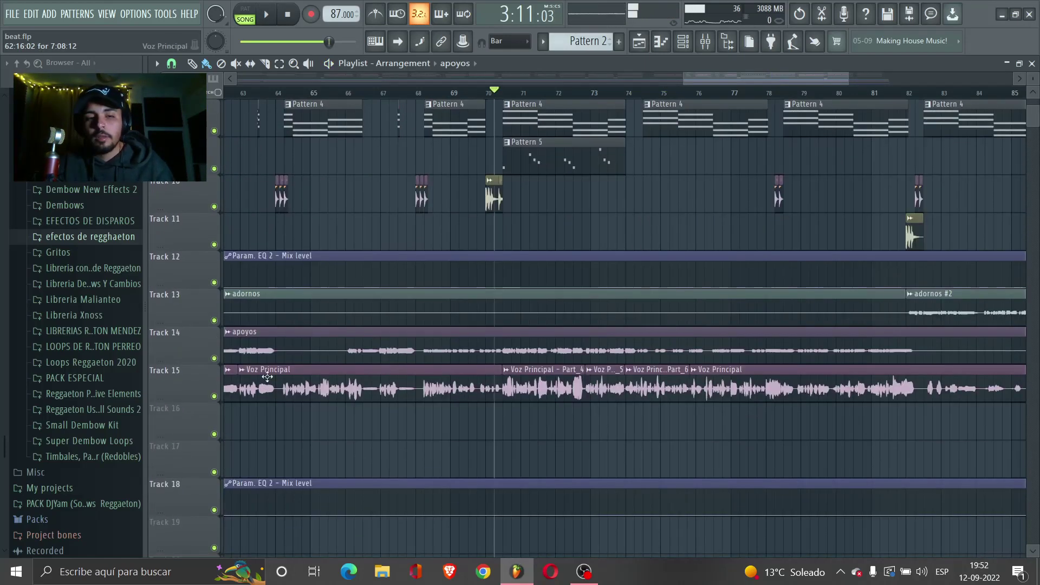
{"action": "left_click", "coordinate": [215, 358]}
{"action": "left_click", "coordinate": [214, 396]}
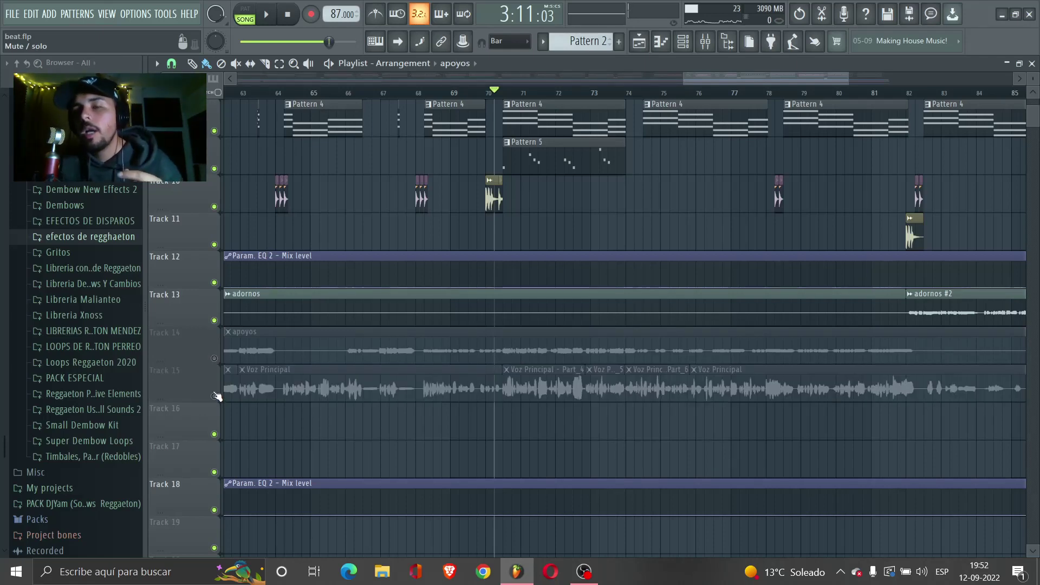
Play the beat from just before bar 74 with the vocal tracks muted and listen to the following section.
{"action": "scroll", "coordinate": [495, 302], "scroll_direction": "up", "scroll_amount": 6}
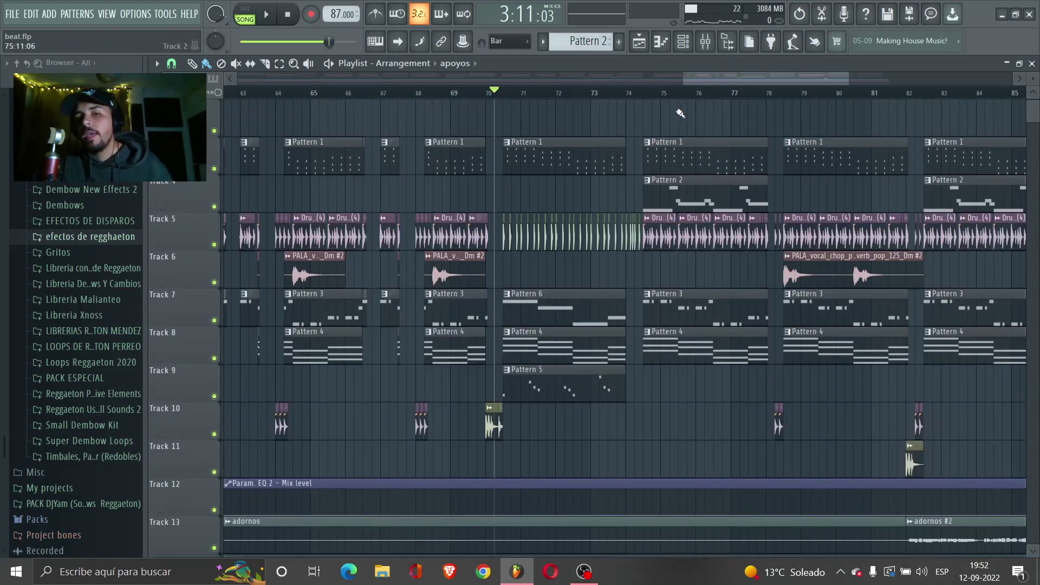
{"action": "left_click", "coordinate": [629, 92]}
{"action": "key", "text": "space"}
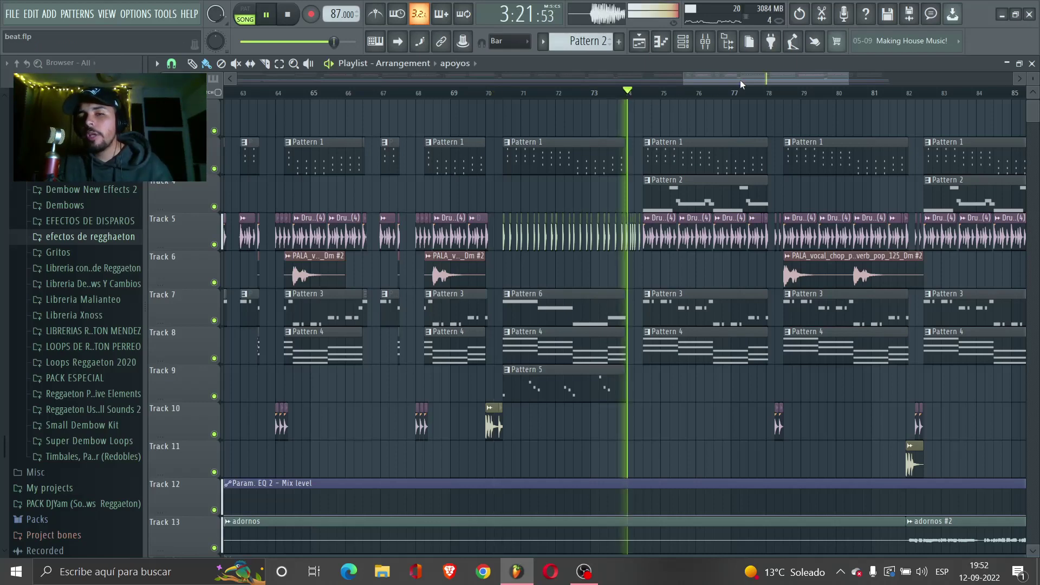
{"action": "left_click_drag", "start_coordinate": [740, 79], "coordinate": [747, 80]}
{"action": "scroll", "coordinate": [557, 325], "scroll_direction": "down", "scroll_amount": 4}
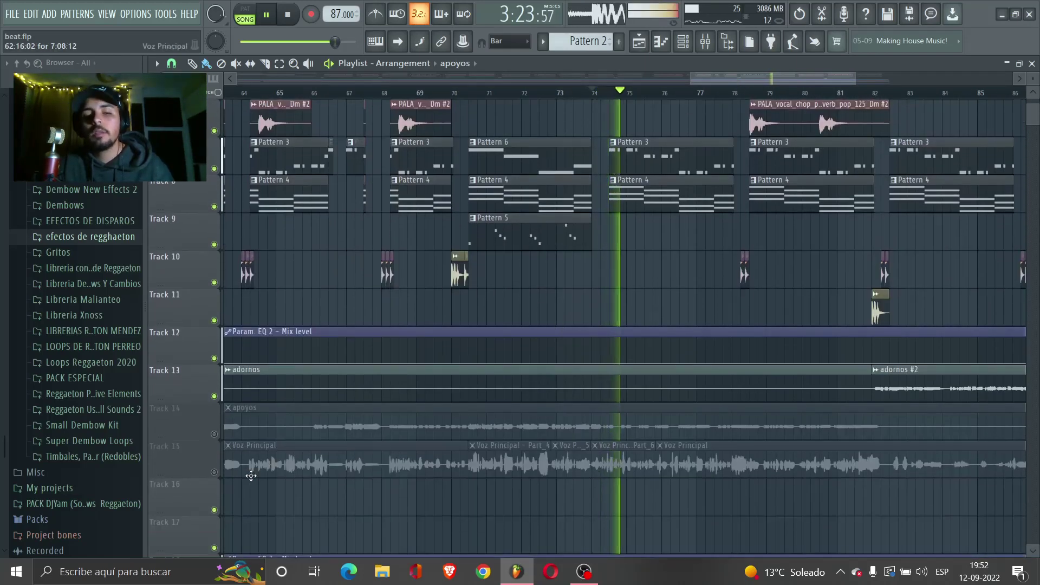
Alternately unmute and mute the Voz Principal clips in Track 15 during playback to compare the section with and without the lead vocal.
{"action": "left_click", "coordinate": [214, 472]}
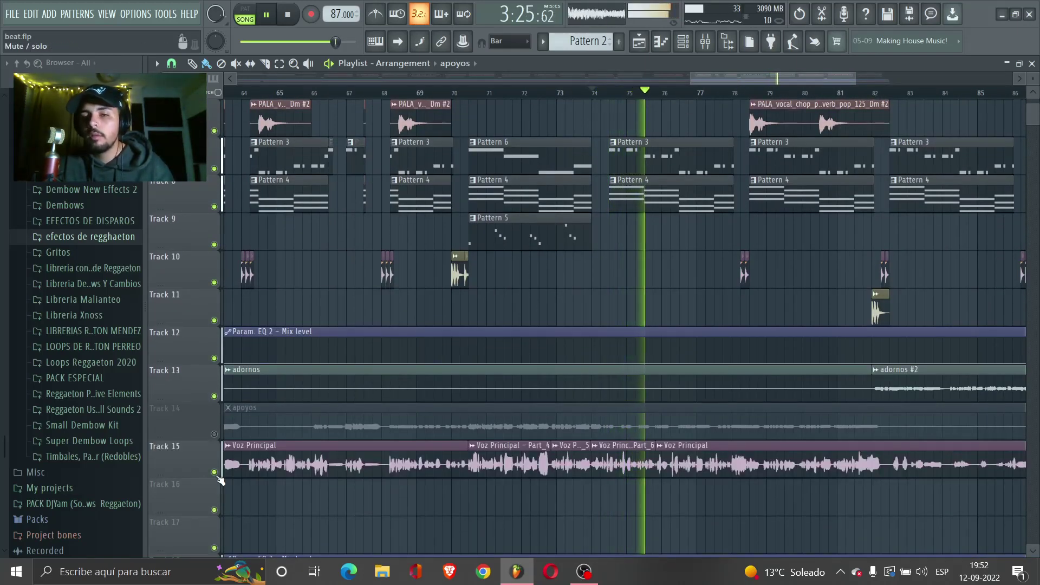
{"action": "left_click", "coordinate": [215, 473]}
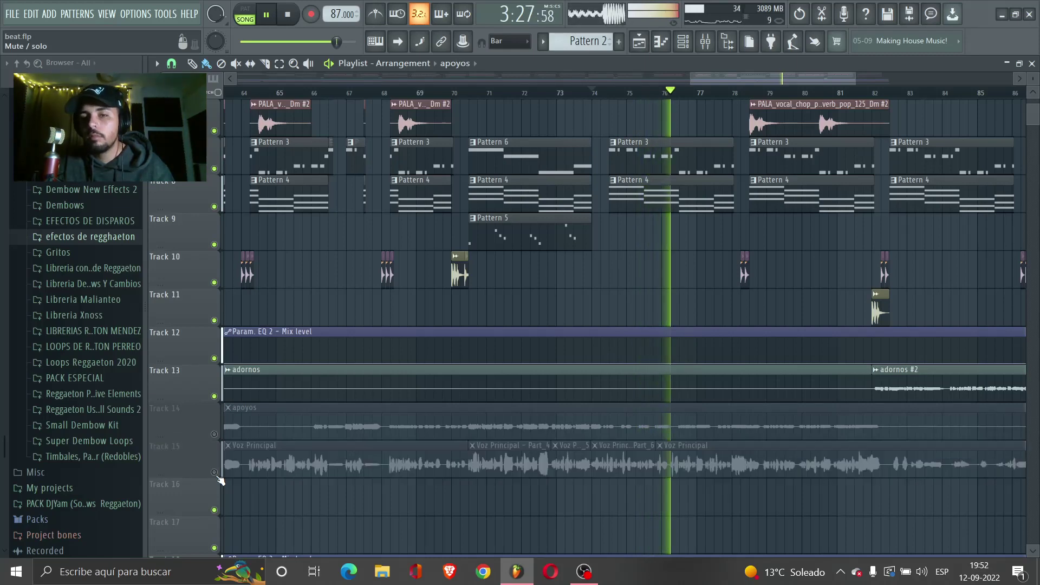
{"action": "left_click", "coordinate": [214, 472]}
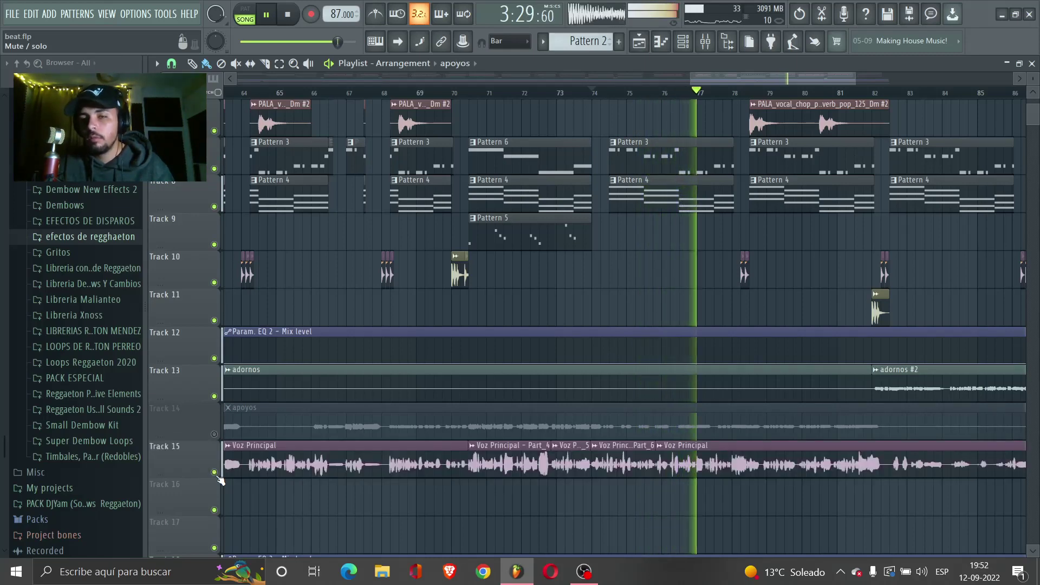
{"action": "left_click", "coordinate": [215, 473]}
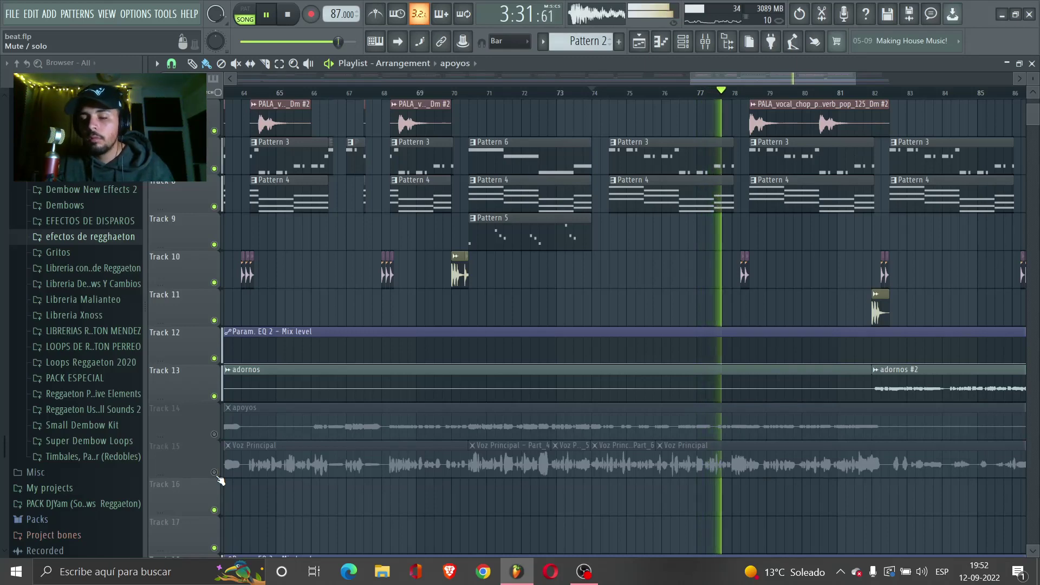
{"action": "left_click", "coordinate": [215, 473]}
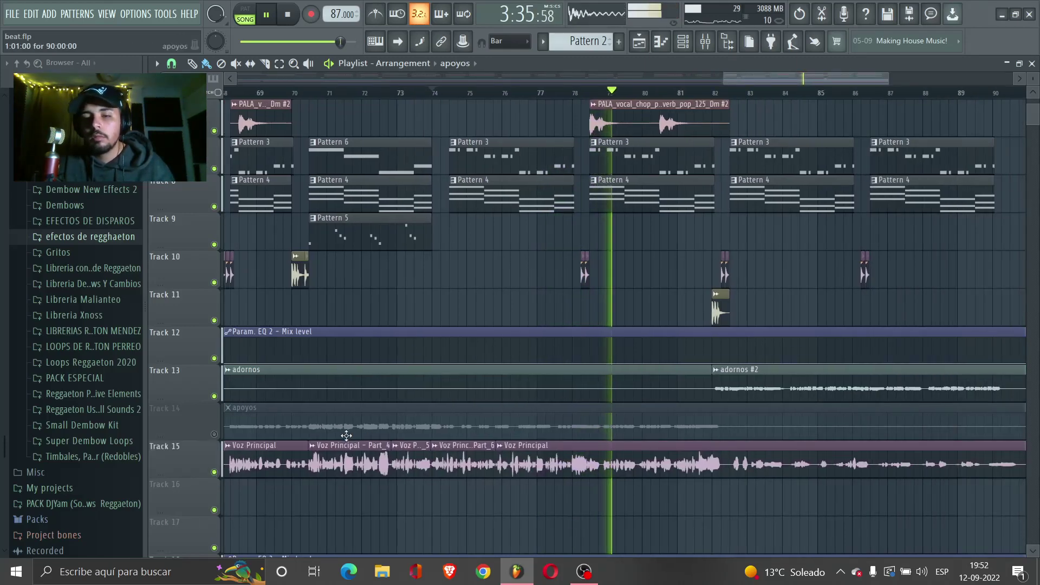
{"action": "left_click", "coordinate": [215, 472]}
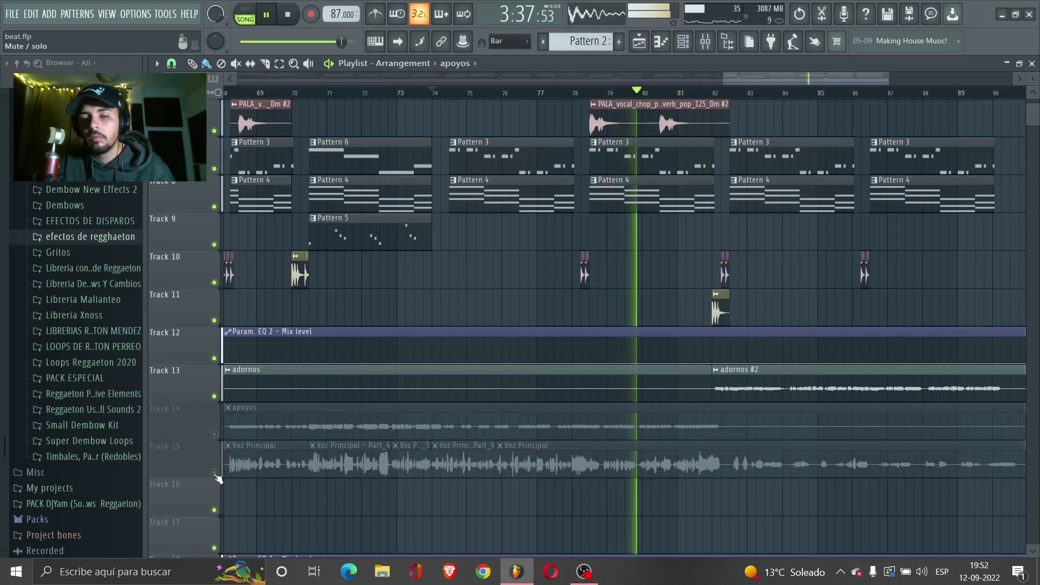
Restart playback from just before bar 78 and listen to the instrumental layers up to bar 80 with the vocals muted.
{"action": "key", "text": "space"}
{"action": "left_click", "coordinate": [574, 91]}
{"action": "key", "text": "space"}
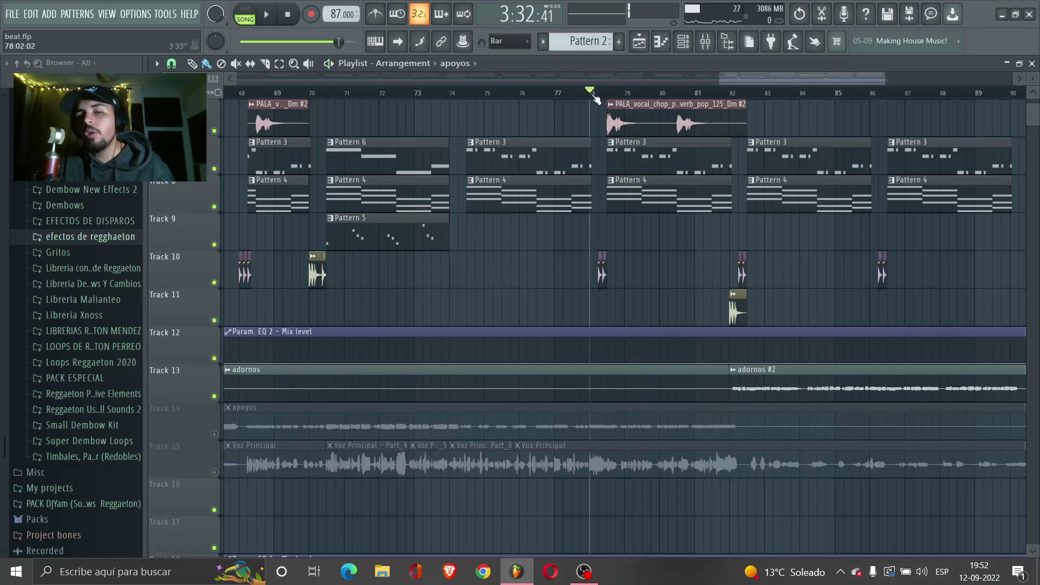
{"action": "scroll", "coordinate": [657, 287], "scroll_direction": "up", "scroll_amount": 5}
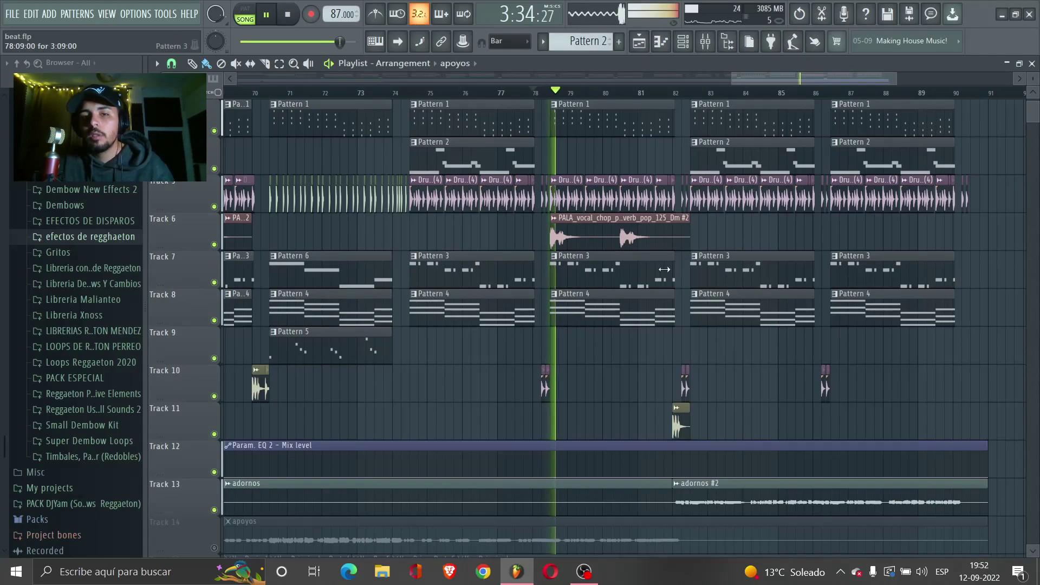
{"action": "scroll", "coordinate": [512, 381], "scroll_direction": "down", "scroll_amount": 2}
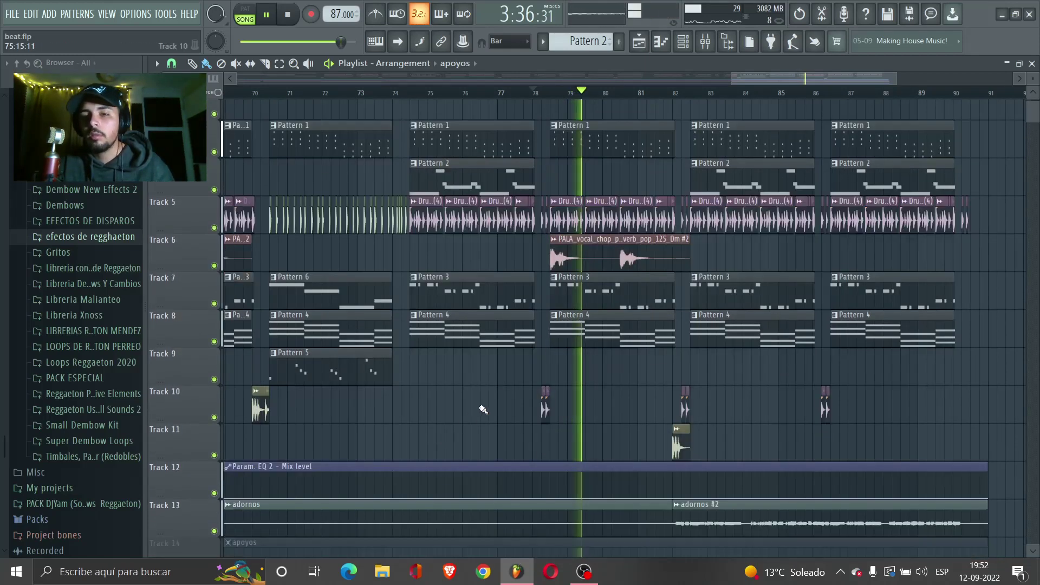
{"action": "scroll", "coordinate": [515, 380], "scroll_direction": "down", "scroll_amount": 1}
{"action": "scroll", "coordinate": [286, 482], "scroll_direction": "down", "scroll_amount": 2}
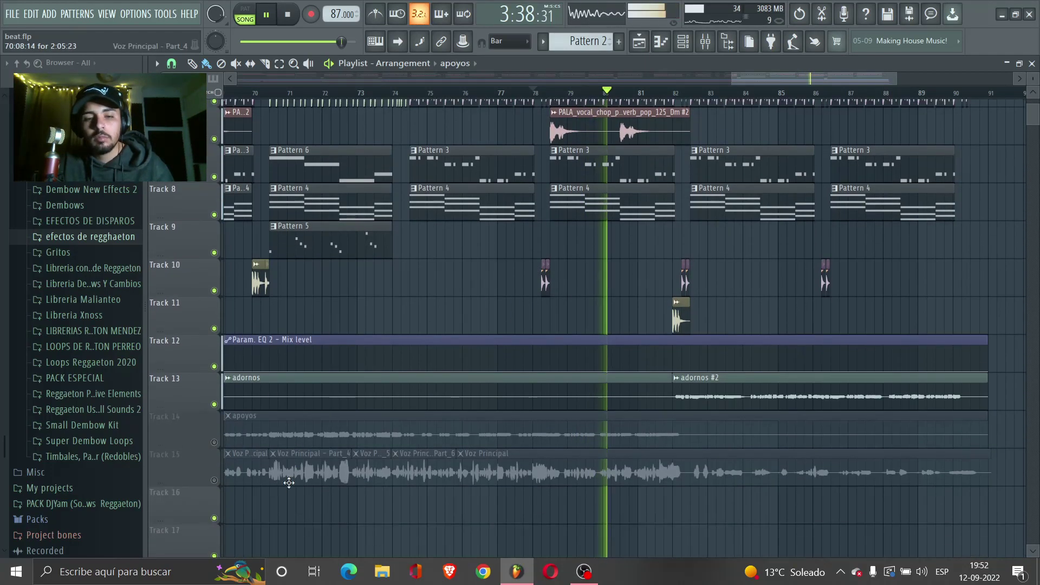
Listen with the Track 15 Voz Principal unmuted past bar 82, stop playback, and mute the lead vocal again.
{"action": "left_click", "coordinate": [215, 472]}
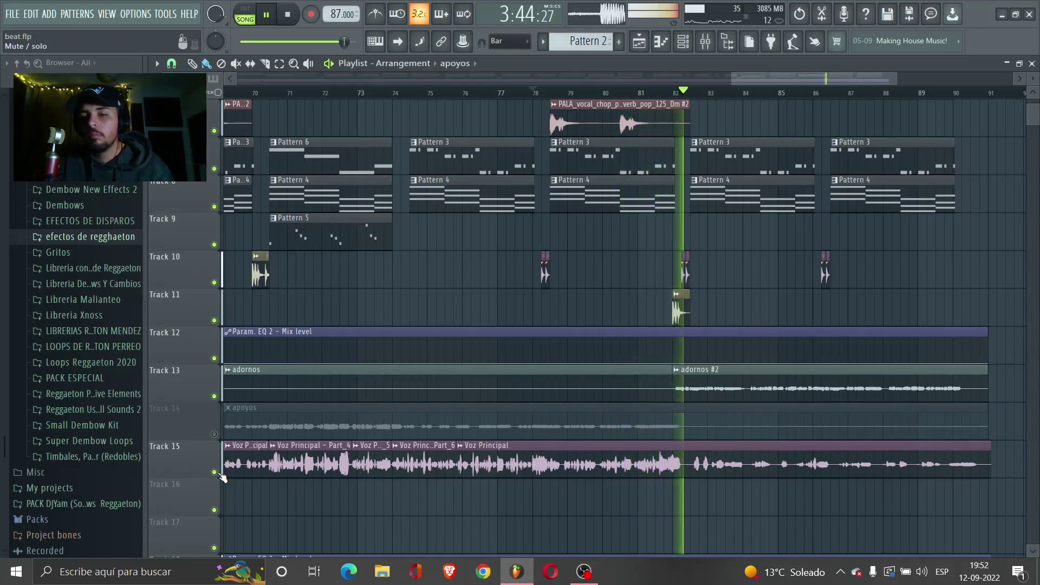
{"action": "key", "text": "space"}
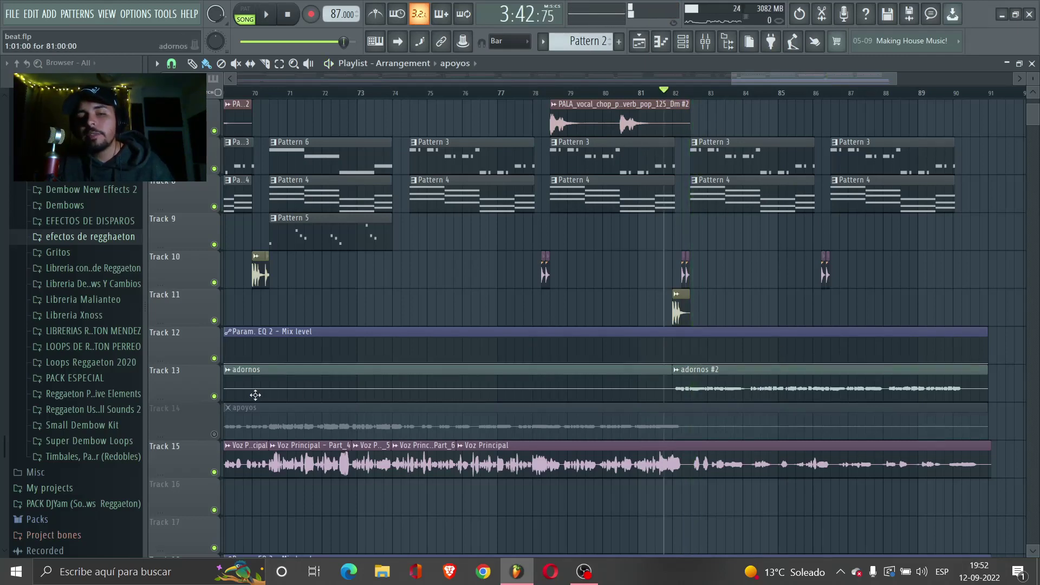
{"action": "left_click", "coordinate": [214, 472]}
Play from just before bar 82 and solo the Pattern 2 clips in Track 4 to hear them alone.
{"action": "key", "text": "space"}
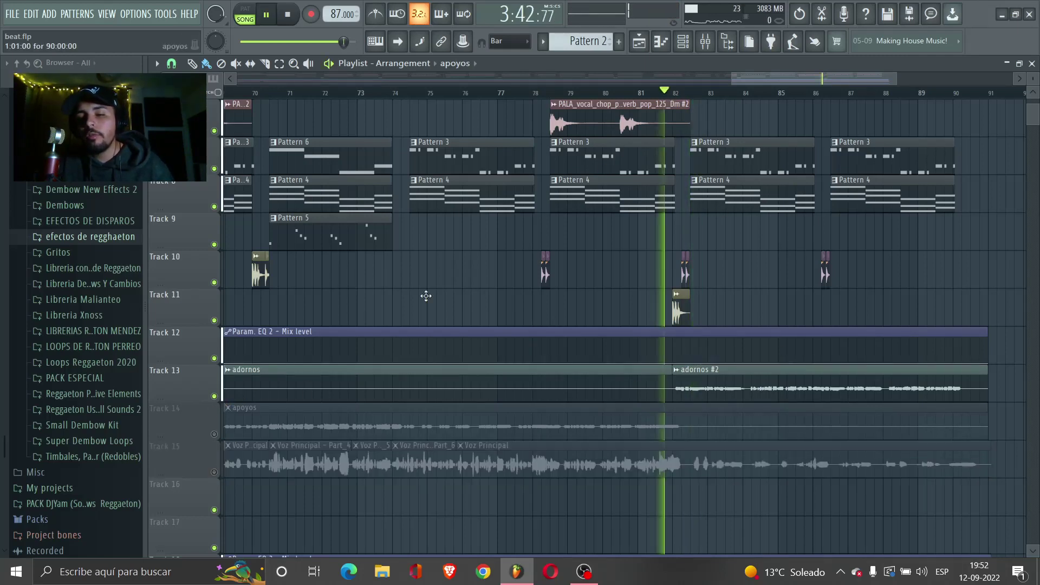
{"action": "scroll", "coordinate": [867, 163], "scroll_direction": "up", "scroll_amount": 5}
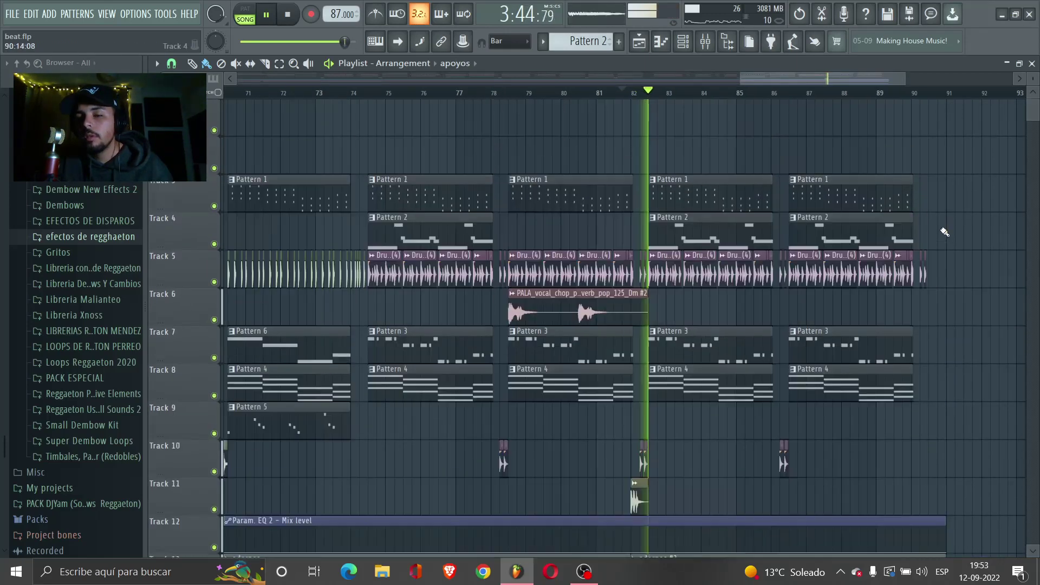
{"action": "left_click", "coordinate": [214, 244], "text": "ctrl"}
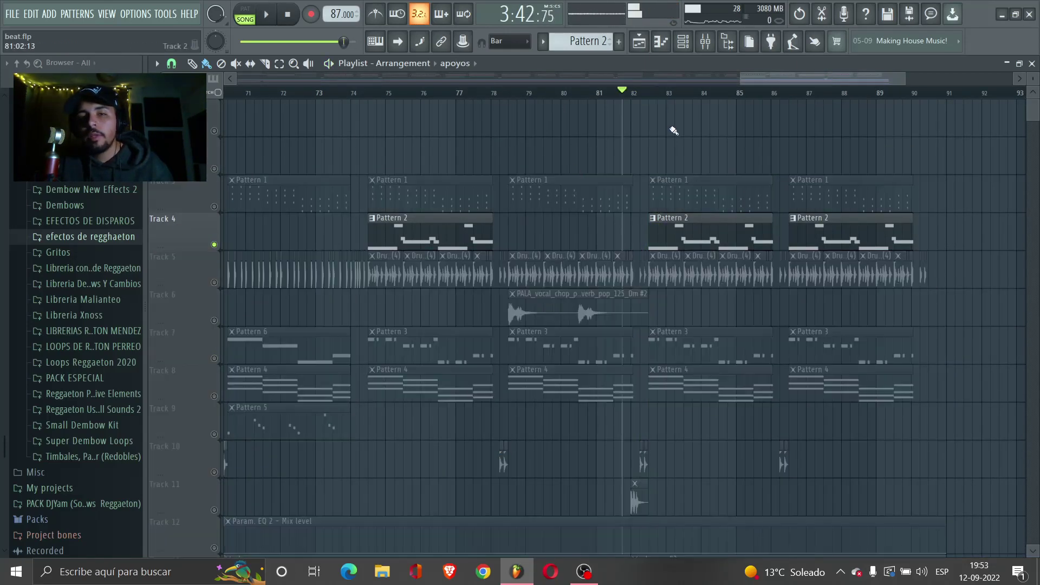
{"action": "key", "text": "space"}
{"action": "key", "text": "space"}
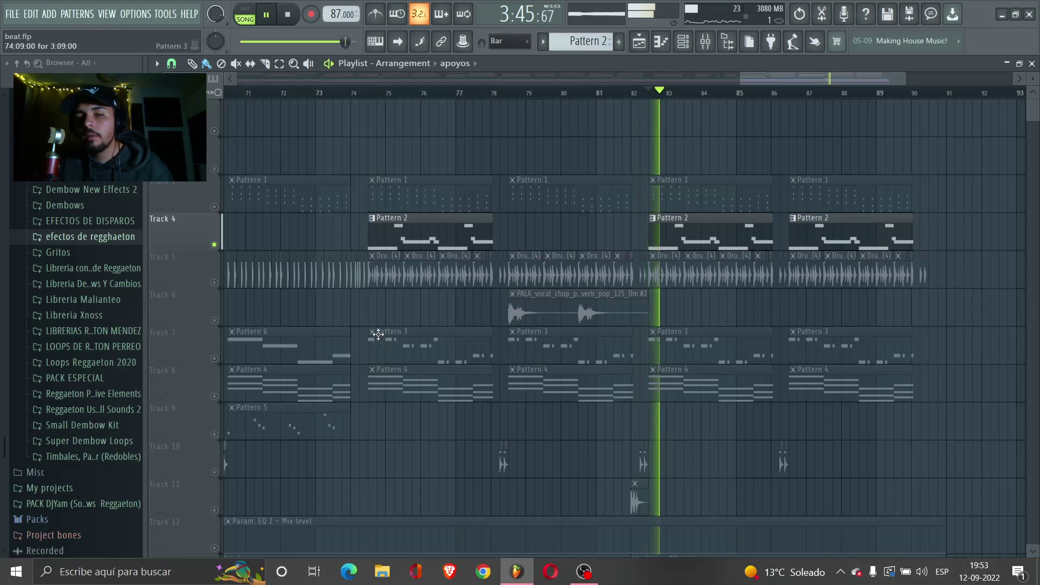
Add Track 3 to the solo, restore all tracks including the vocals, and play from shortly after bar 82 to past bar 83.
{"action": "left_click", "coordinate": [214, 207], "text": "ctrl"}
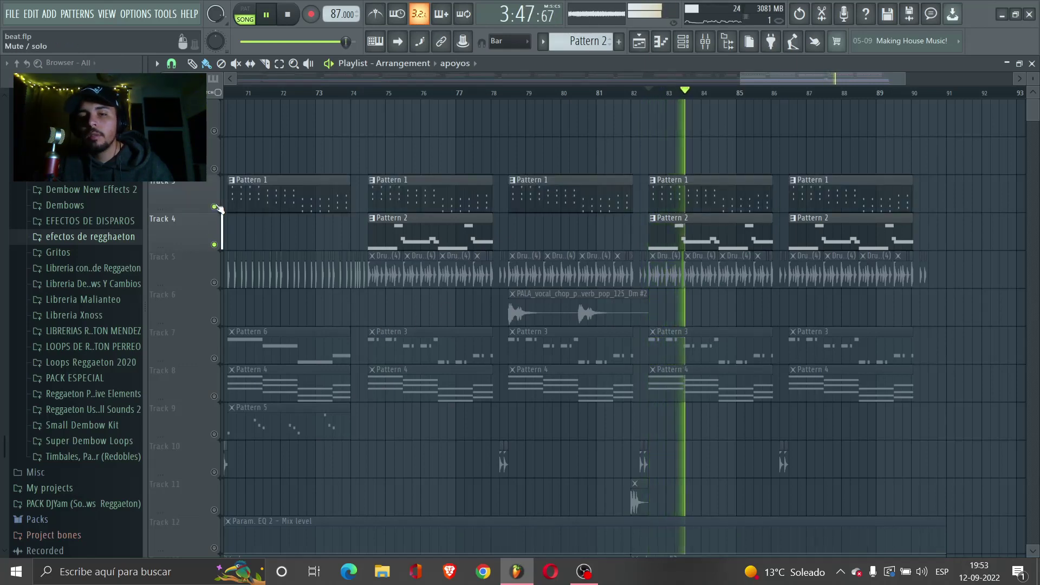
{"action": "left_click", "coordinate": [216, 208], "text": "ctrl"}
{"action": "left_click", "coordinate": [642, 92]}
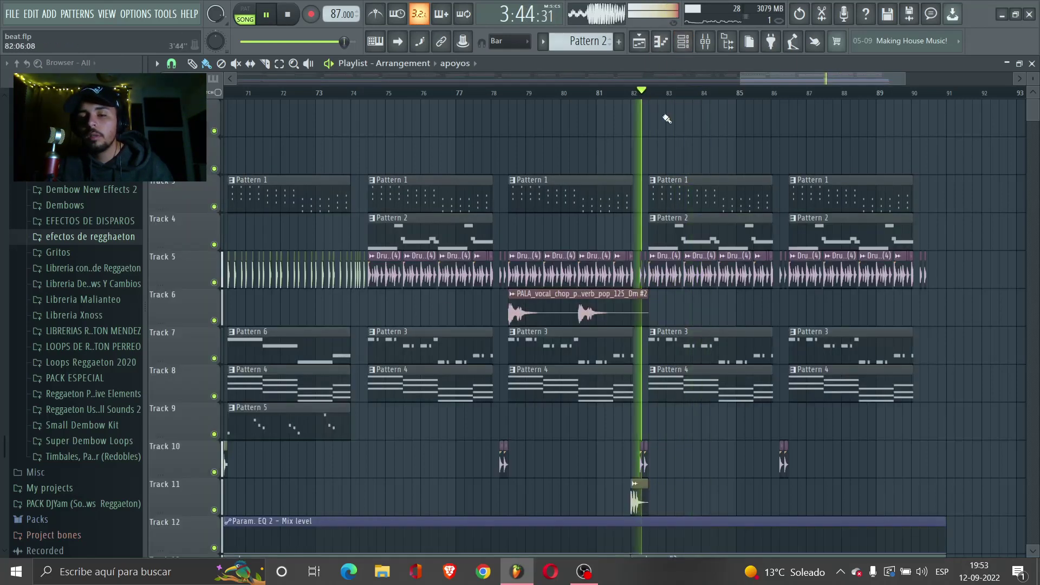
{"action": "scroll", "coordinate": [674, 172], "scroll_direction": "down", "scroll_amount": 2}
{"action": "scroll", "coordinate": [581, 204], "scroll_direction": "down", "scroll_amount": 2}
{"action": "scroll", "coordinate": [580, 204], "scroll_direction": "up", "scroll_amount": 4}
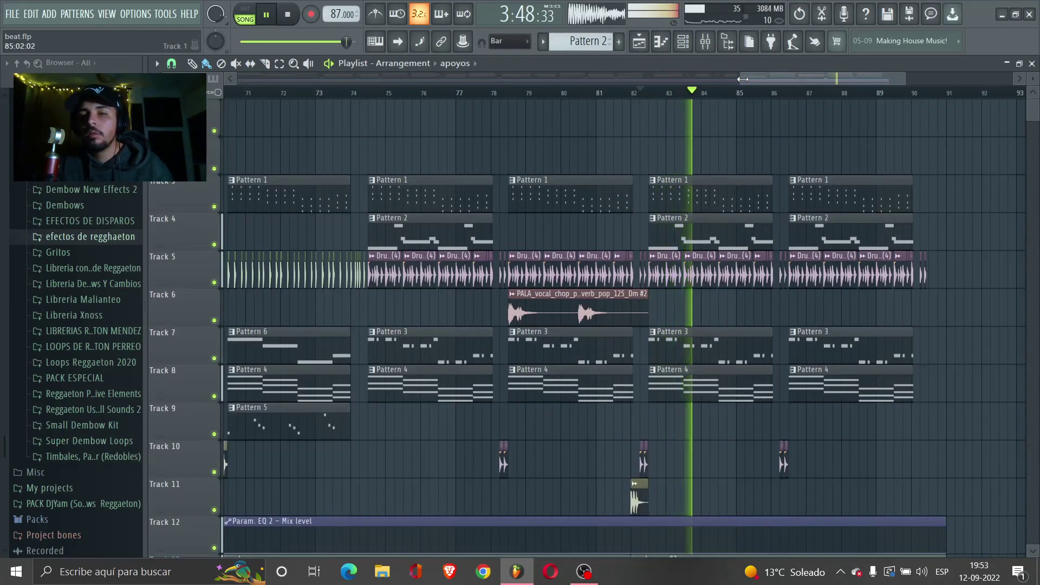
{"action": "key", "text": "space"}
Show the whole song arrangement and reset the playback position to the start of the song.
{"action": "scroll", "coordinate": [948, 254], "scroll_direction": "down", "scroll_amount": 5, "text": "ctrl"}
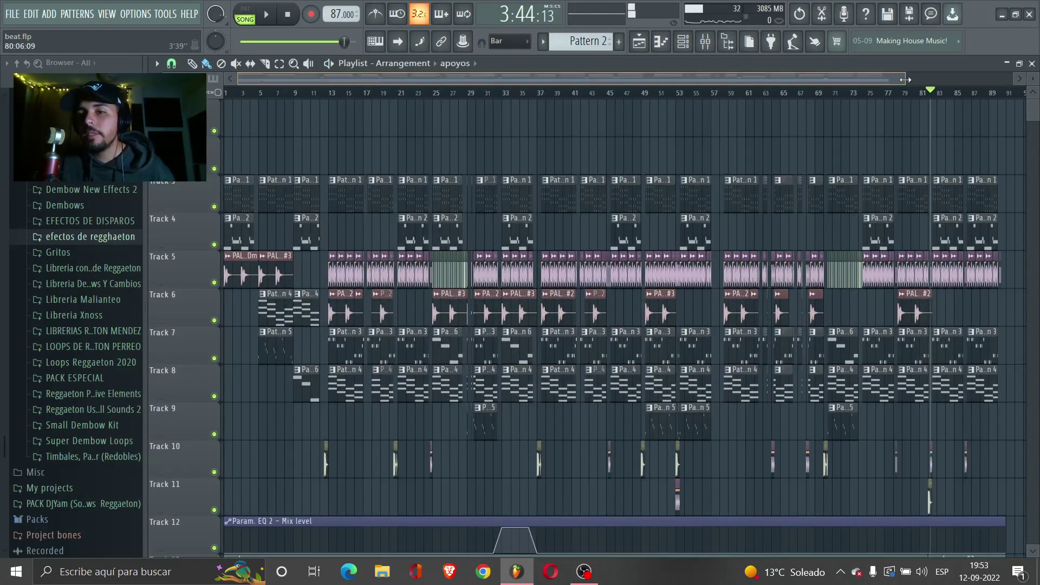
{"action": "scroll", "coordinate": [948, 255], "scroll_direction": "down", "scroll_amount": 1}
{"action": "scroll", "coordinate": [948, 254], "scroll_direction": "up", "scroll_amount": 1}
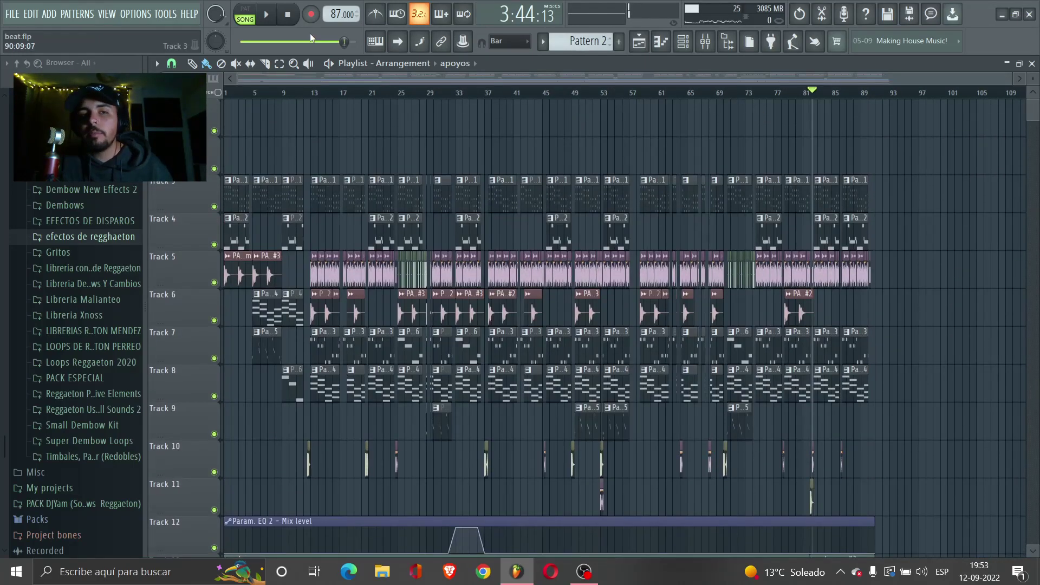
{"action": "left_click", "coordinate": [288, 15]}
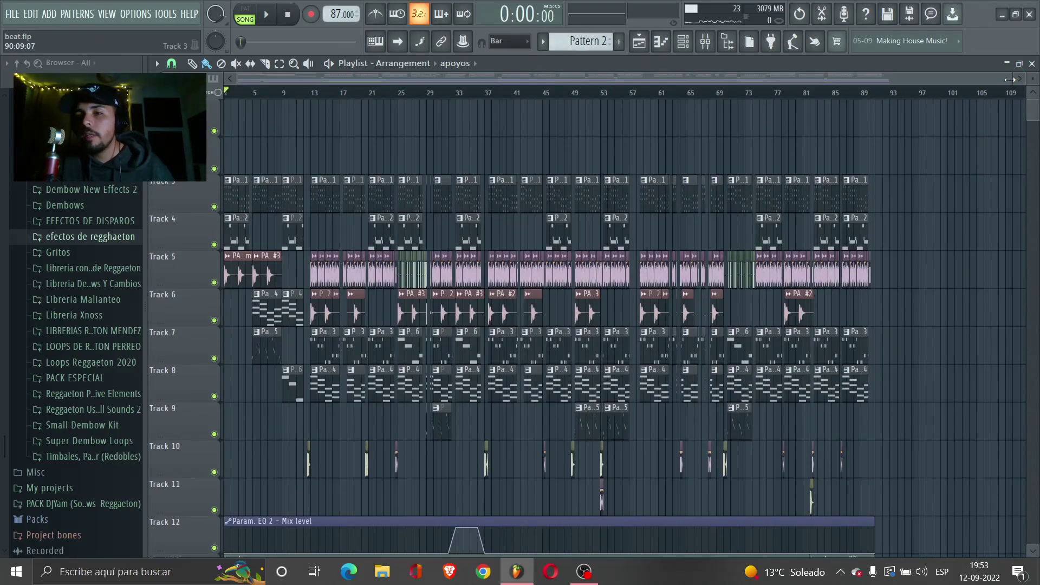
Examine the full arrangement from the intro onward, comparing how the patterns, drums, vocal chops and effects are distributed across the sections.
{"action": "left_click_drag", "start_coordinate": [1010, 80], "coordinate": [732, 93]}
{"action": "scroll", "coordinate": [921, 271], "scroll_direction": "down", "scroll_amount": 4}
{"action": "scroll", "coordinate": [1036, 235], "scroll_direction": "up", "scroll_amount": 3}
{"action": "scroll", "coordinate": [1020, 197], "scroll_direction": "down", "scroll_amount": 1}
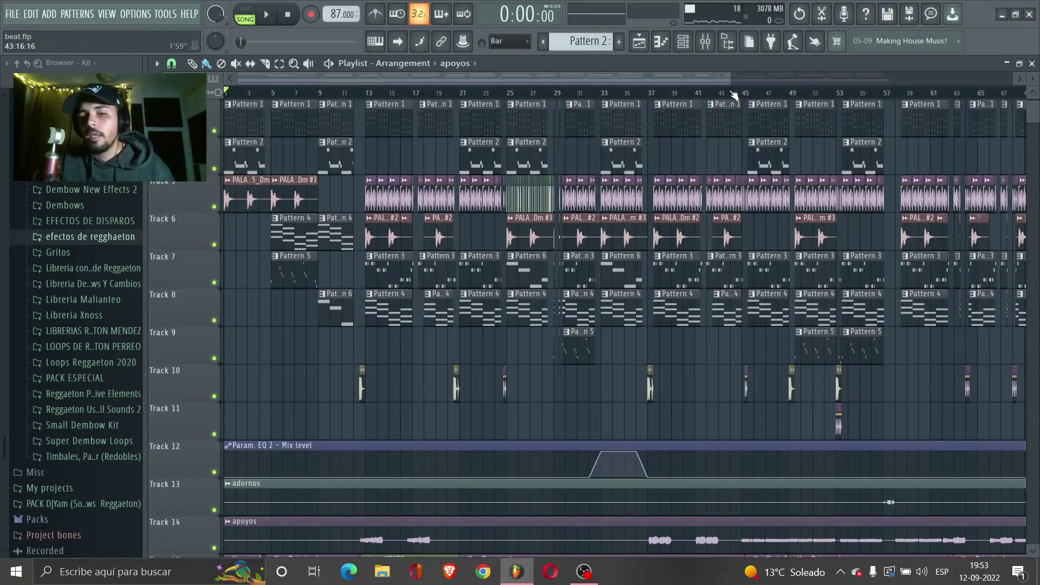
{"action": "left_click_drag", "start_coordinate": [732, 80], "coordinate": [902, 79]}
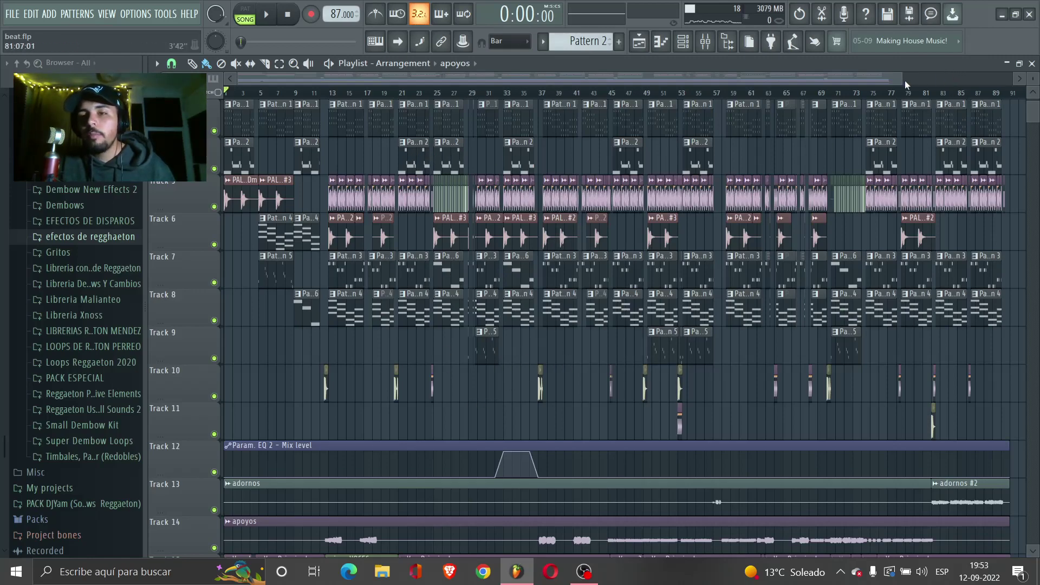
{"action": "mouse_move", "coordinate": [903, 80]}
{"action": "left_mouse_down"}
{"action": "mouse_move", "coordinate": [681, 82]}
{"action": "mouse_move", "coordinate": [1028, 81]}
{"action": "mouse_move", "coordinate": [907, 81]}
{"action": "left_mouse_up"}
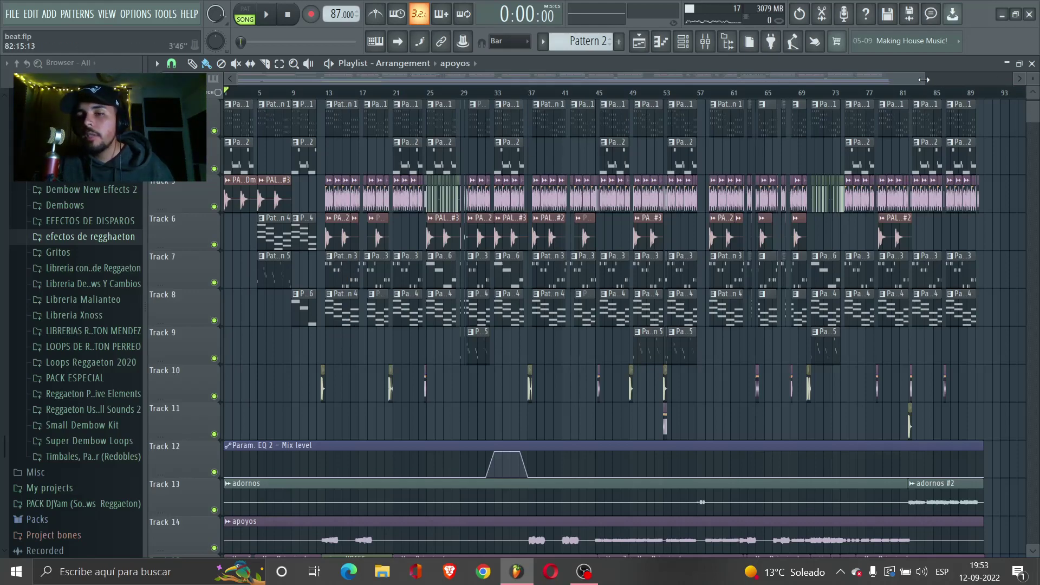
{"action": "left_click_drag", "start_coordinate": [924, 79], "coordinate": [554, 81]}
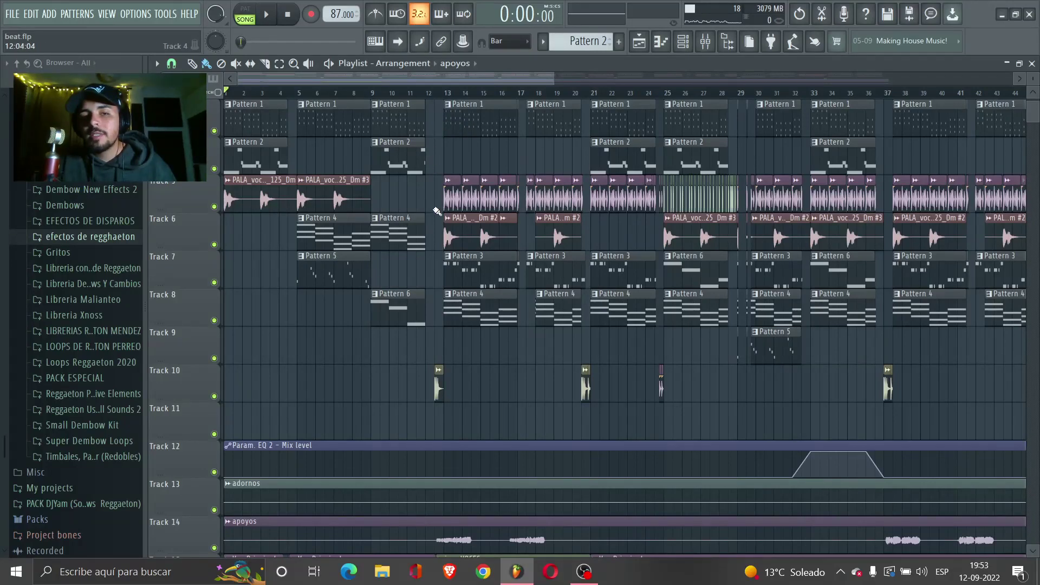
{"action": "scroll", "coordinate": [683, 192], "scroll_direction": "right", "scroll_amount": 1}
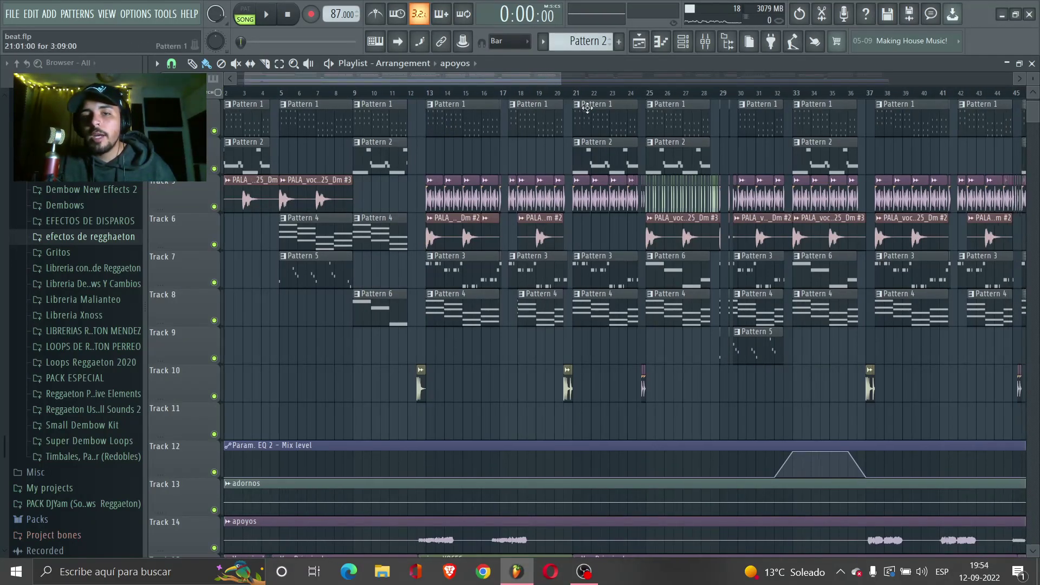
{"action": "left_click_drag", "start_coordinate": [537, 77], "coordinate": [601, 79]}
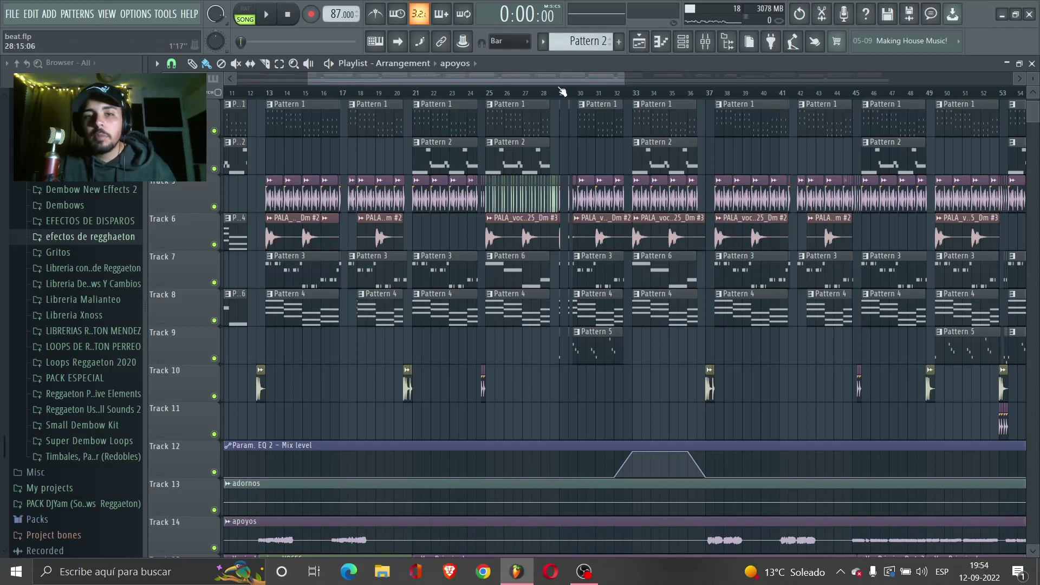
Set the playback position around bar 30 and review the later sections through the end of the arrangement.
{"action": "left_click", "coordinate": [563, 92]}
{"action": "left_click_drag", "start_coordinate": [603, 78], "coordinate": [710, 86]}
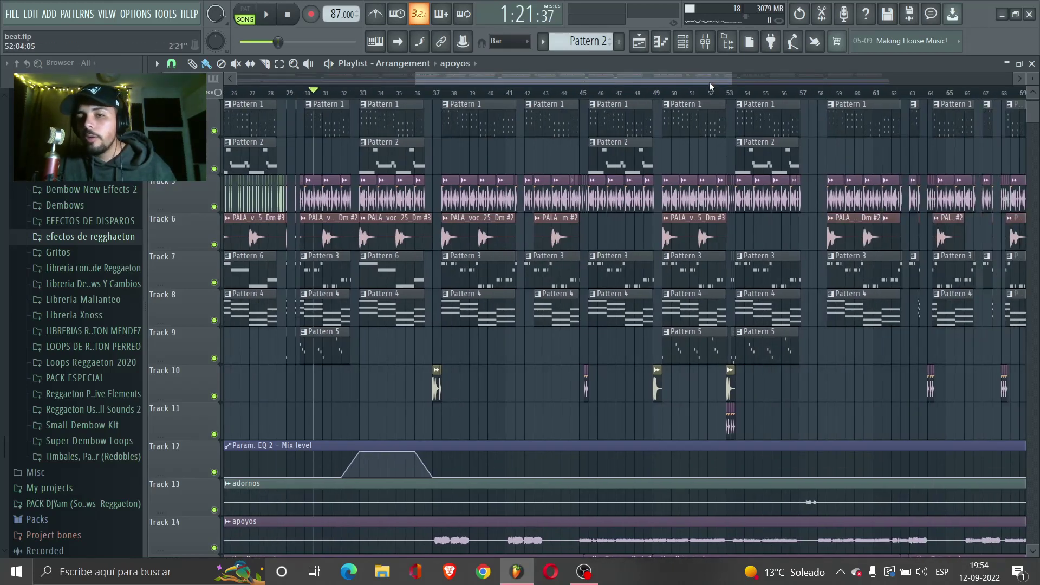
{"action": "scroll", "coordinate": [704, 81], "scroll_direction": "down", "scroll_amount": 3}
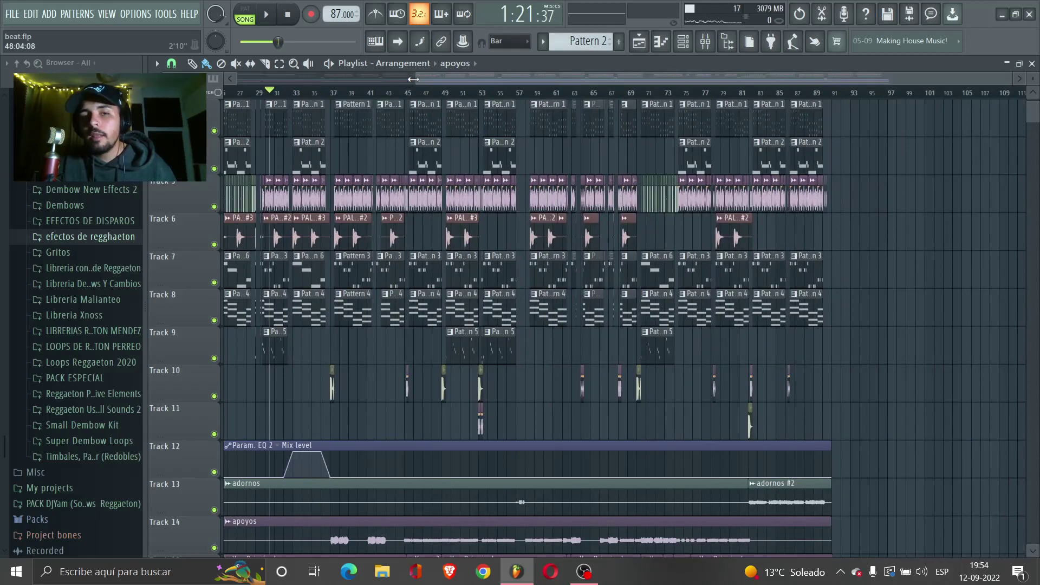
{"action": "left_click", "coordinate": [360, 81]}
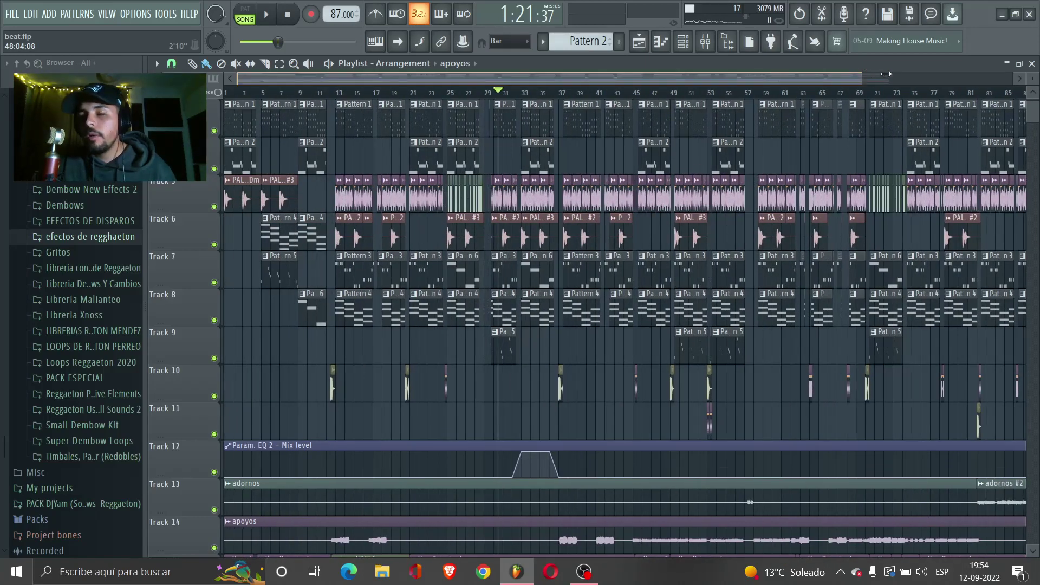
{"action": "left_click_drag", "start_coordinate": [862, 76], "coordinate": [877, 77]}
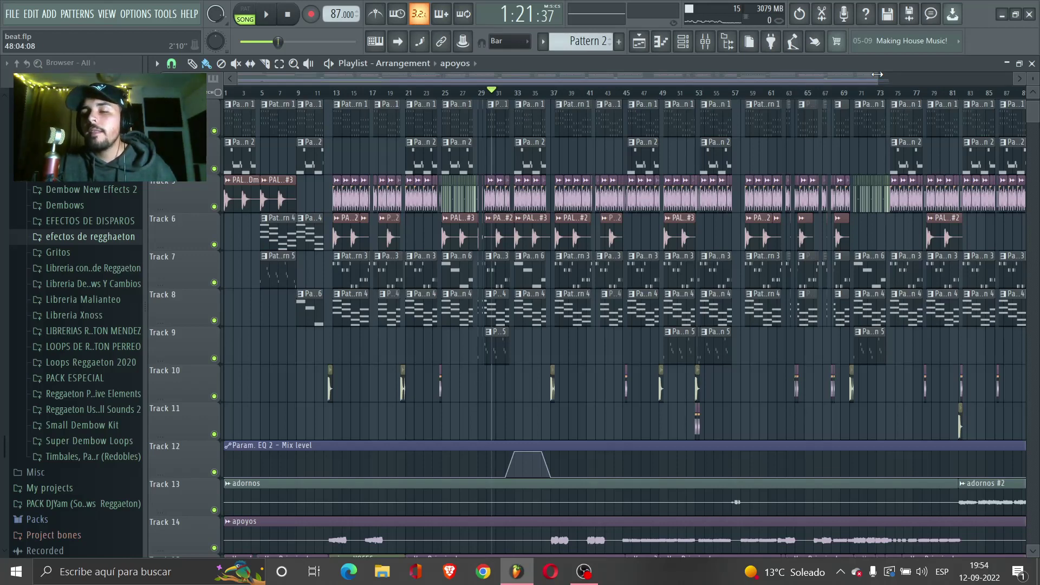
Play the song from the start and mute the vocals on Track 14 (apoyos) and Track 15 (Voz Principal).
{"action": "left_click_drag", "start_coordinate": [877, 75], "coordinate": [881, 76]}
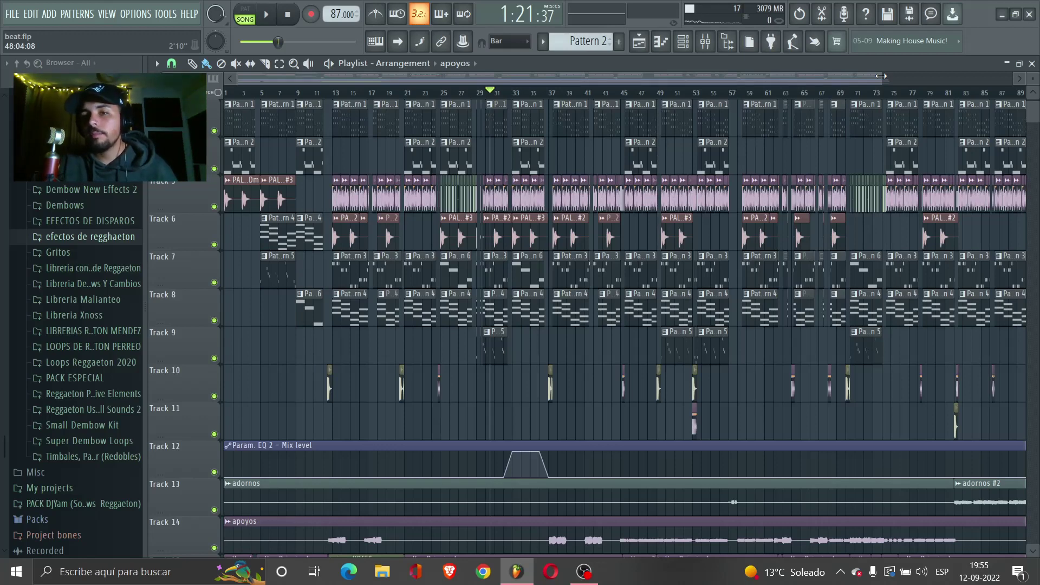
{"action": "left_click_drag", "start_coordinate": [881, 76], "coordinate": [880, 81]}
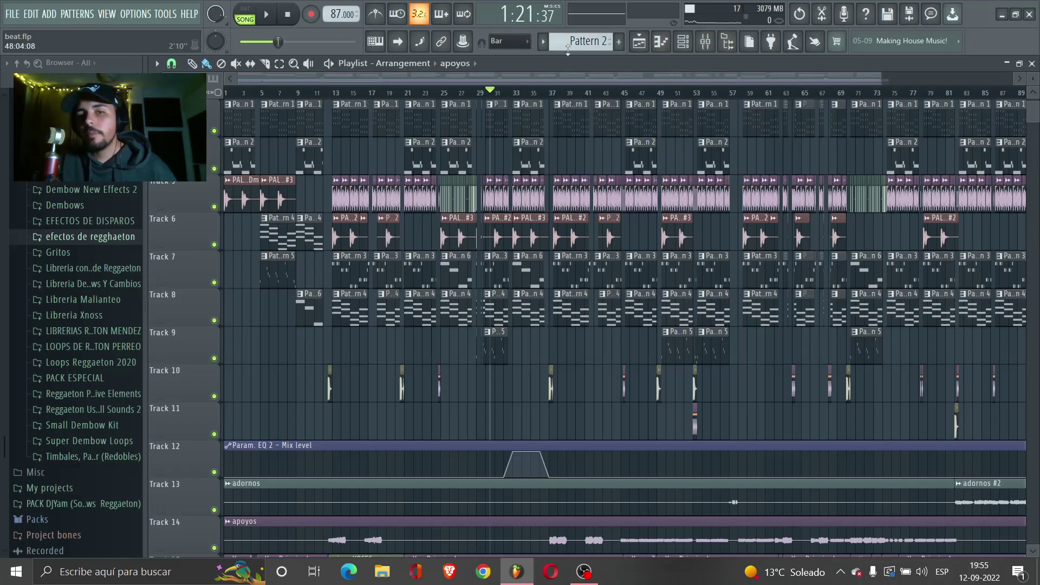
{"action": "key", "text": "space"}
{"action": "scroll", "coordinate": [217, 325], "scroll_direction": "down", "scroll_amount": 5}
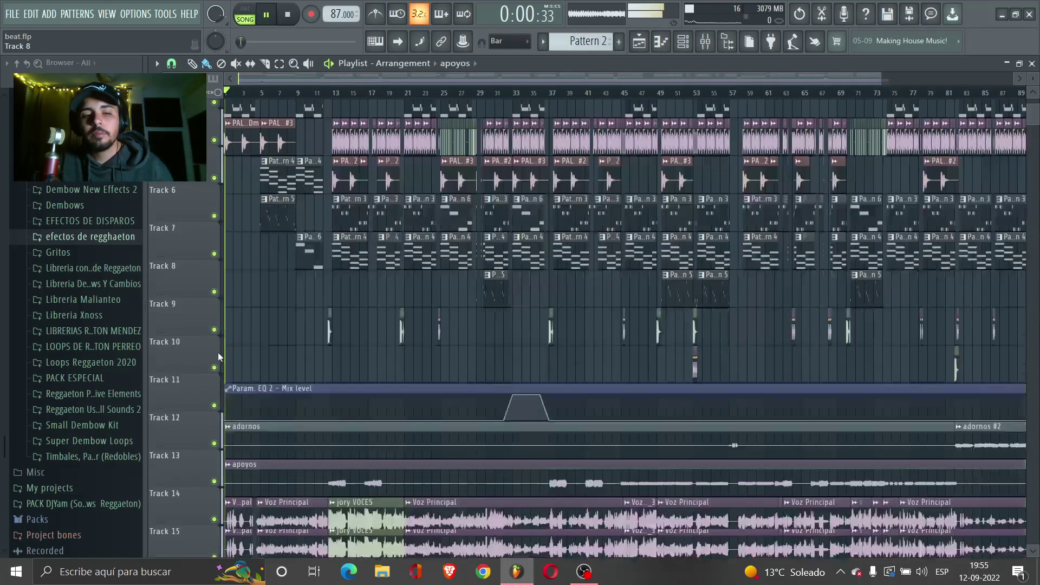
{"action": "left_click", "coordinate": [214, 359]}
{"action": "left_click", "coordinate": [214, 397]}
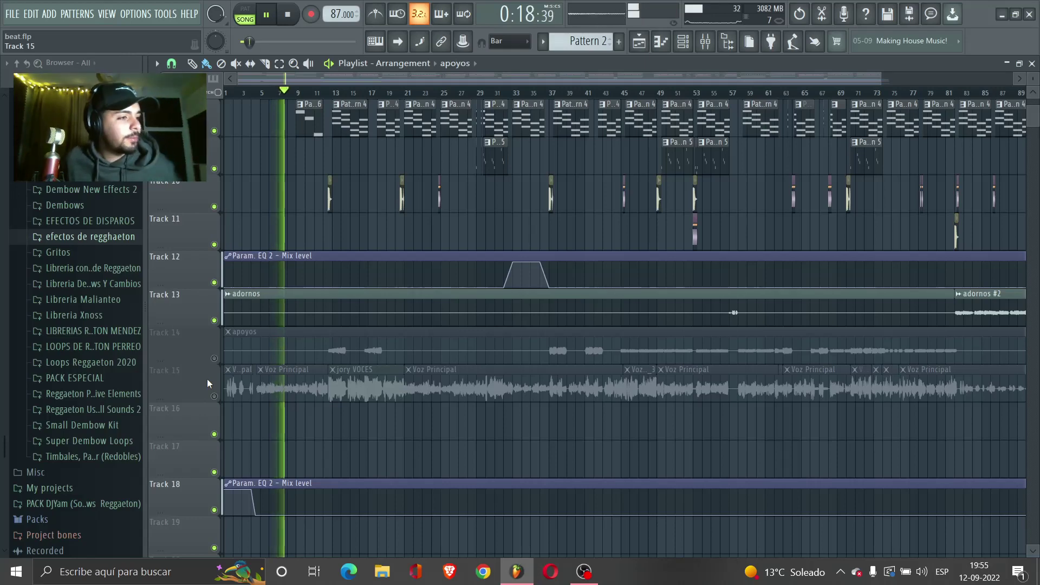
Follow the instrumental's playback through the intro and past bar 17, then lower the master volume to 30%.
{"action": "scroll", "coordinate": [282, 430], "scroll_direction": "up", "scroll_amount": 7}
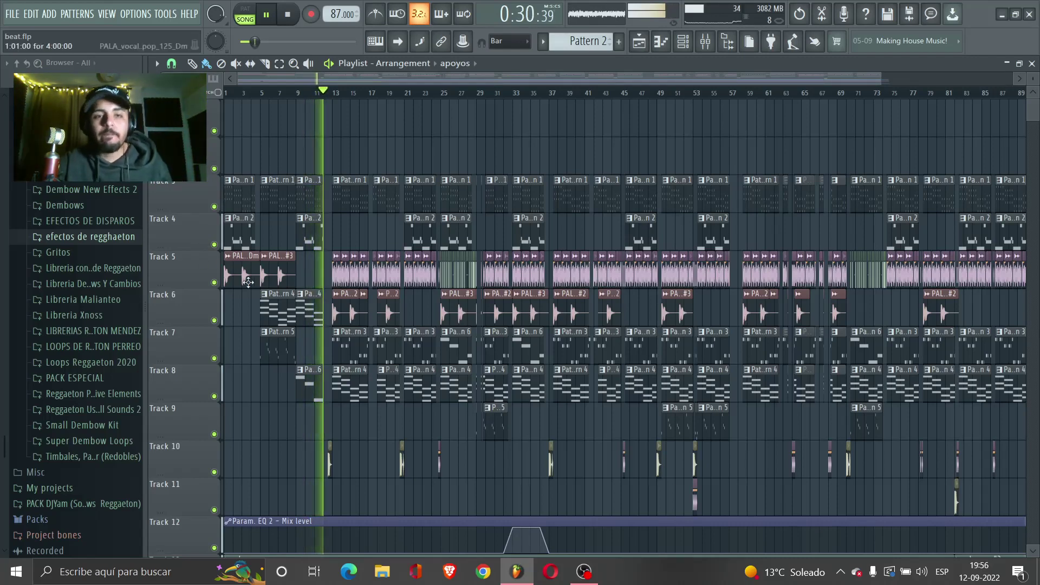
{"action": "scroll", "coordinate": [300, 413], "scroll_direction": "down", "scroll_amount": 4}
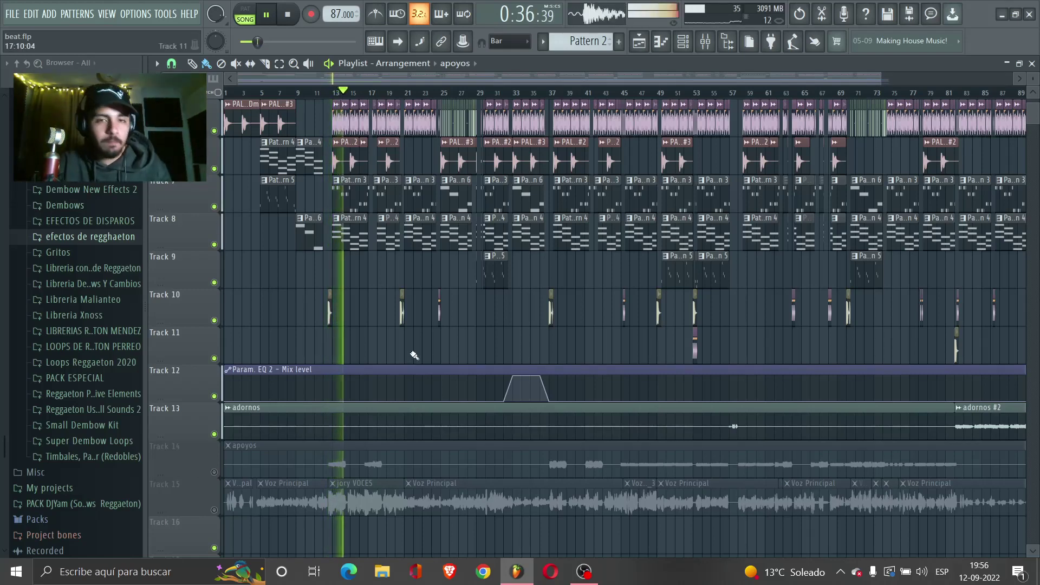
{"action": "scroll", "coordinate": [325, 374], "scroll_direction": "up", "scroll_amount": 4}
{"action": "scroll", "coordinate": [303, 382], "scroll_direction": "down", "scroll_amount": 3}
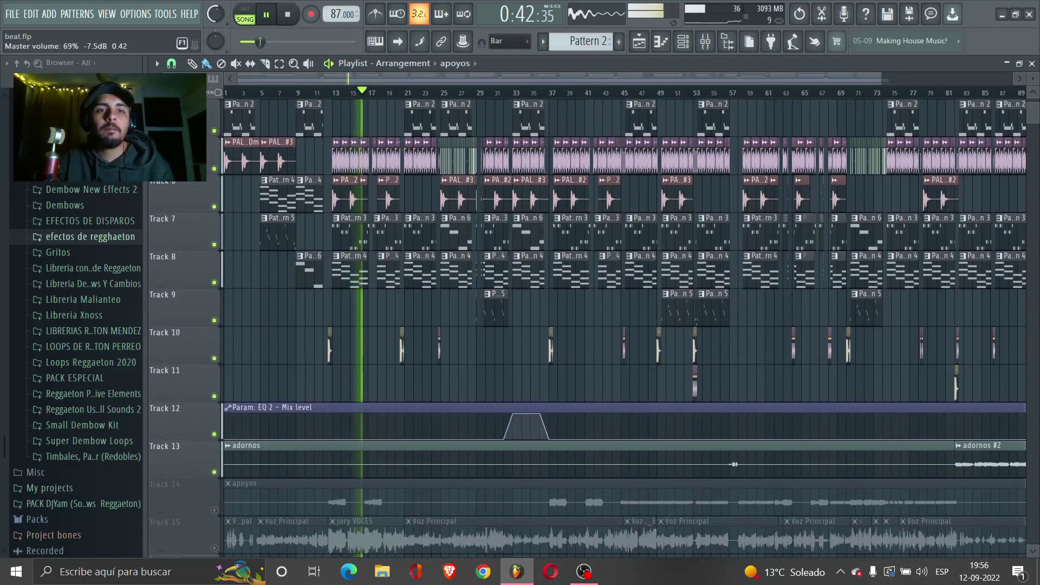
{"action": "scroll", "coordinate": [260, 42], "scroll_direction": "down", "scroll_amount": 4}
{"action": "scroll", "coordinate": [261, 41], "scroll_direction": "down", "scroll_amount": 2}
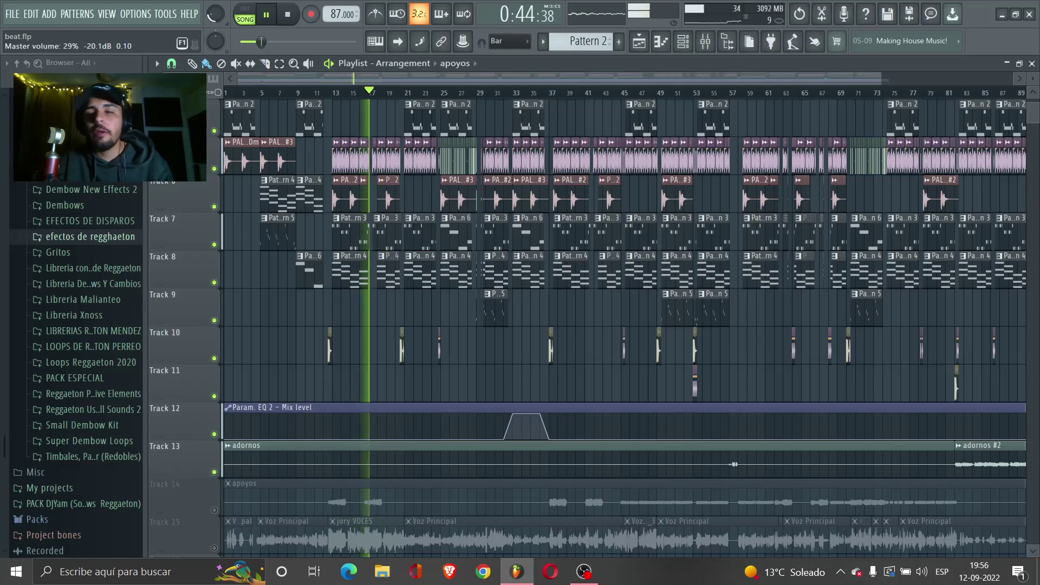
{"action": "scroll", "coordinate": [262, 41], "scroll_direction": "down", "scroll_amount": 1}
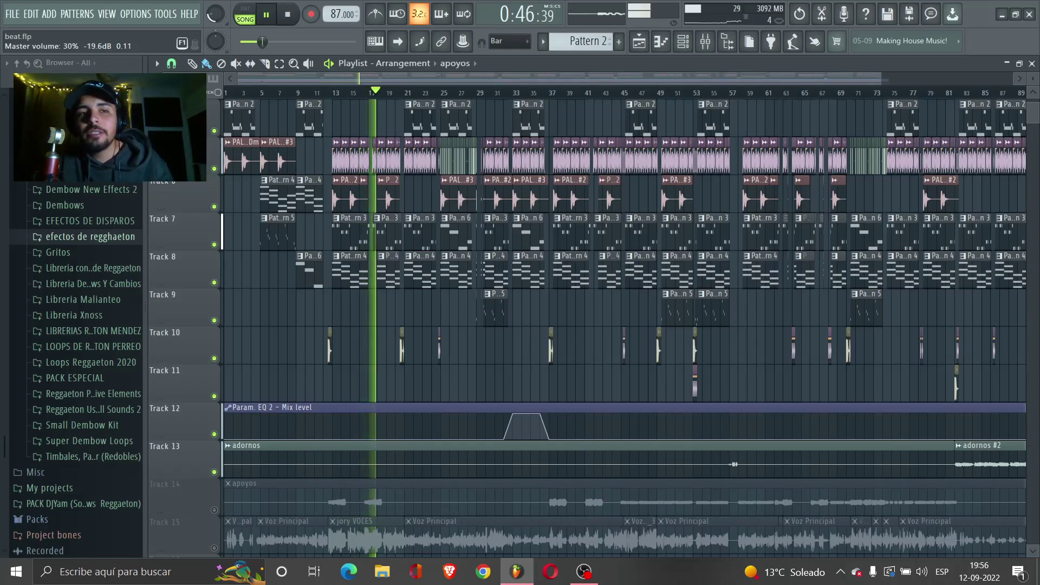